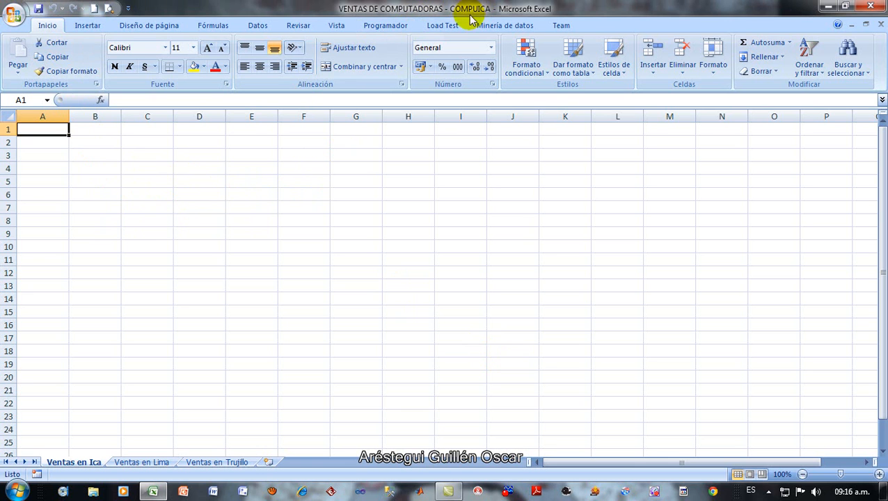
Step: Enter the headers USB, MONITOR, TECLADOS, MOUSE and TOTAL across C4:G4 of the Ventas en Ica sheet
{"action": "left_click", "coordinate": [130, 170]}
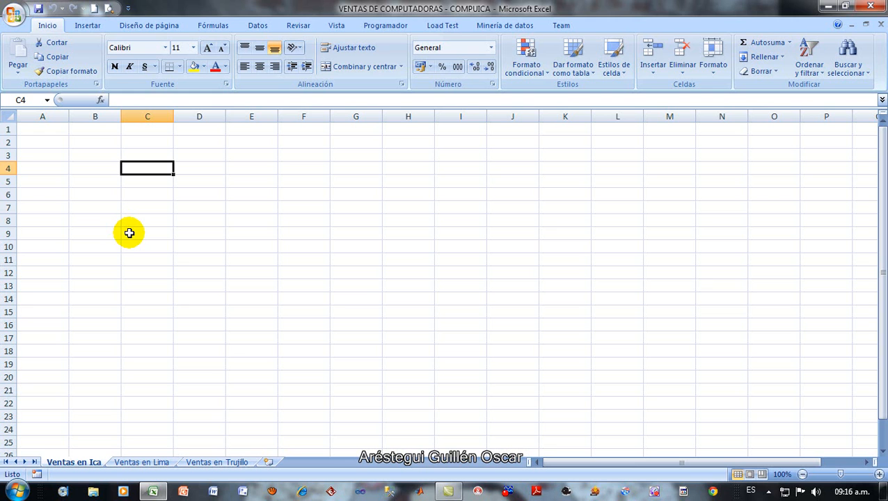
{"action": "type", "text": "u"}
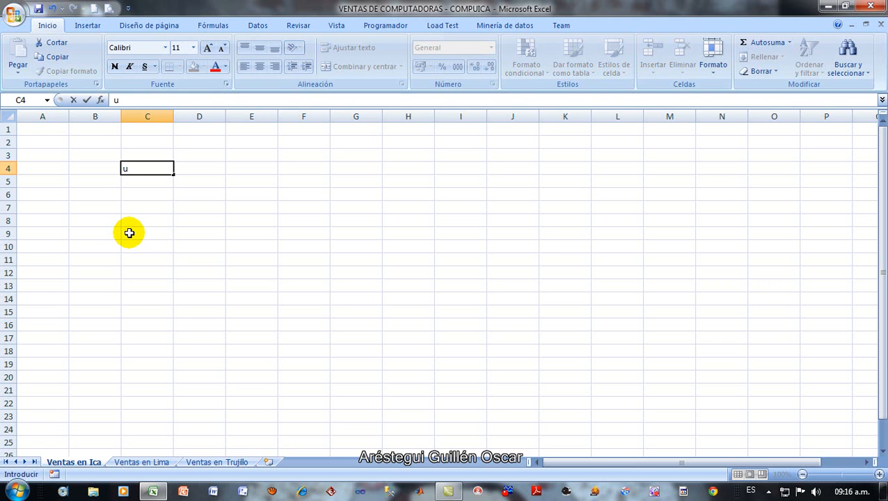
{"action": "type", "text": "SB"}
{"action": "key", "text": "Tab"}
{"action": "type", "text": "MON"}
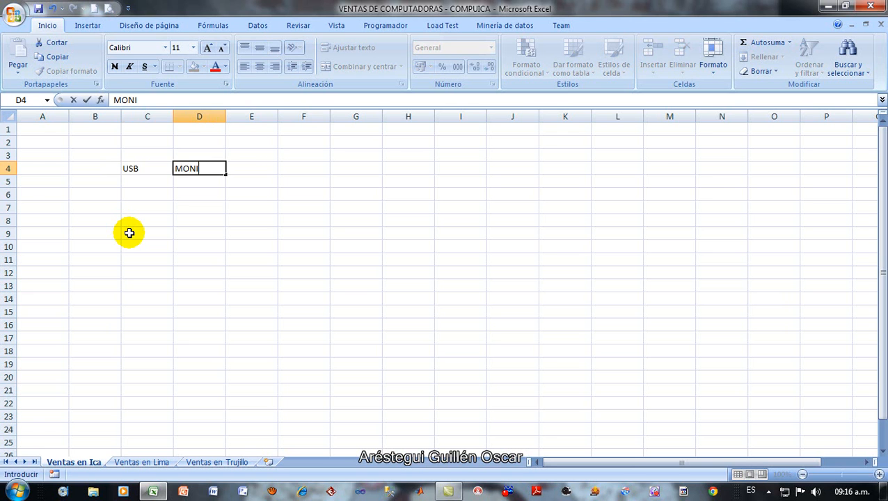
{"action": "type", "text": "ITOR"}
{"action": "key", "text": "Tab"}
{"action": "type", "text": "TE"}
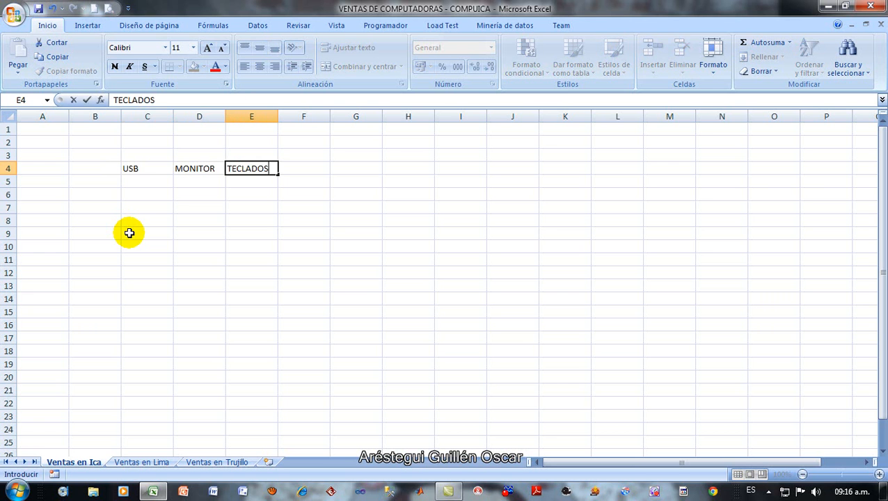
{"action": "type", "text": "CLADOS"}
{"action": "key", "text": "Tab"}
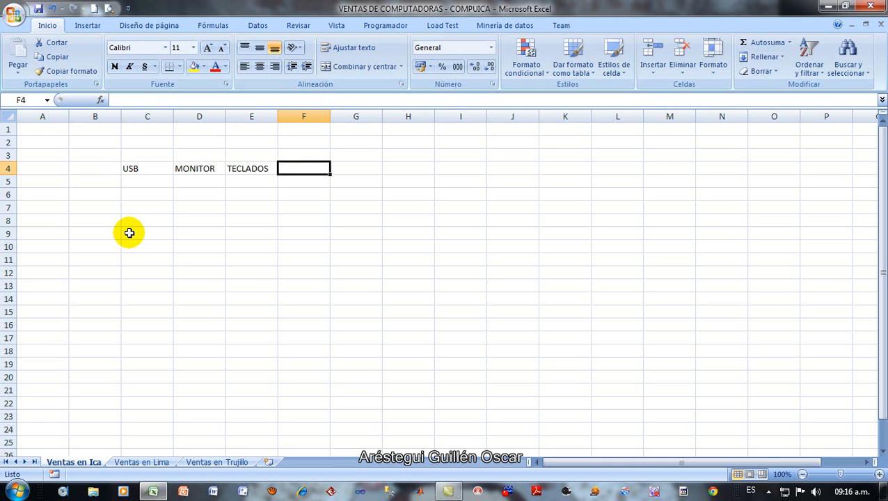
{"action": "type", "text": "MOUSE"}
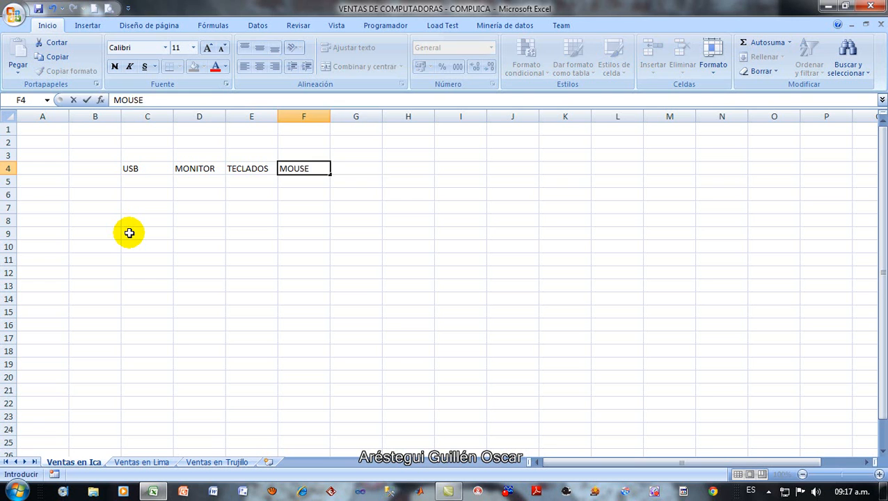
{"action": "key", "text": "Tab"}
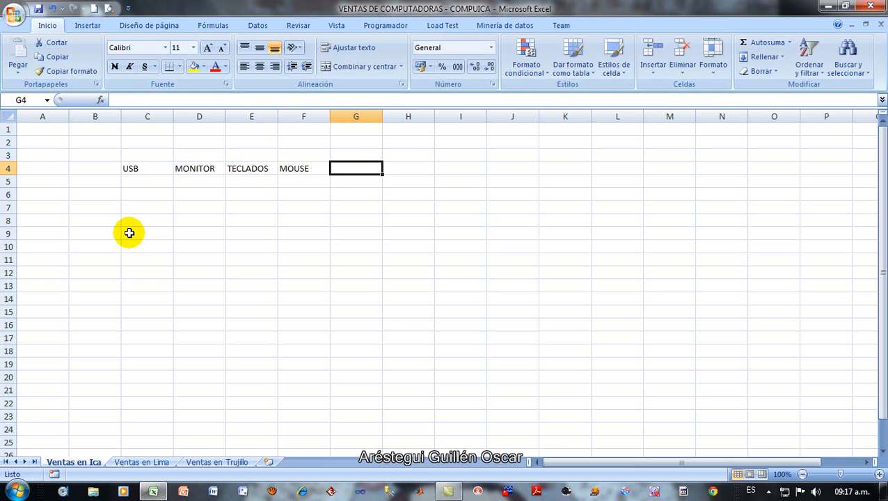
{"action": "type", "text": "TOT"}
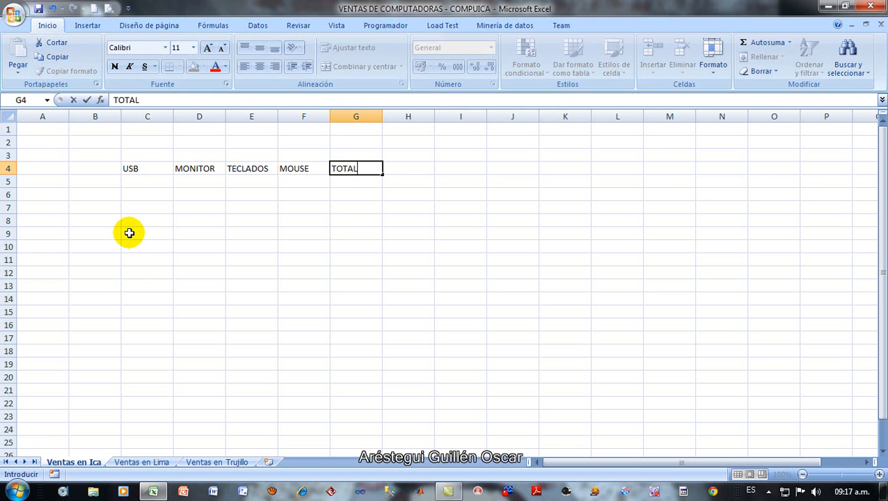
{"action": "type", "text": "AL"}
Step: List the row labels CHINCHA, PISCO, ICA, PALPA and NAZCA down B5:B9
{"action": "key", "text": "Left"}
{"action": "key", "text": "Left"}
{"action": "key", "text": "Left"}
{"action": "key", "text": "Left"}
{"action": "key", "text": "Left"}
{"action": "key", "text": "Down"}
{"action": "key", "text": "Down"}
{"action": "key", "text": "Up"}
{"action": "type", "text": "CHIN"}
{"action": "key", "text": "Return"}
{"action": "type", "text": "PISCO"}
{"action": "key", "text": "Return"}
{"action": "type", "text": "ICA"}
{"action": "key", "text": "Return"}
{"action": "type", "text": "NA"}
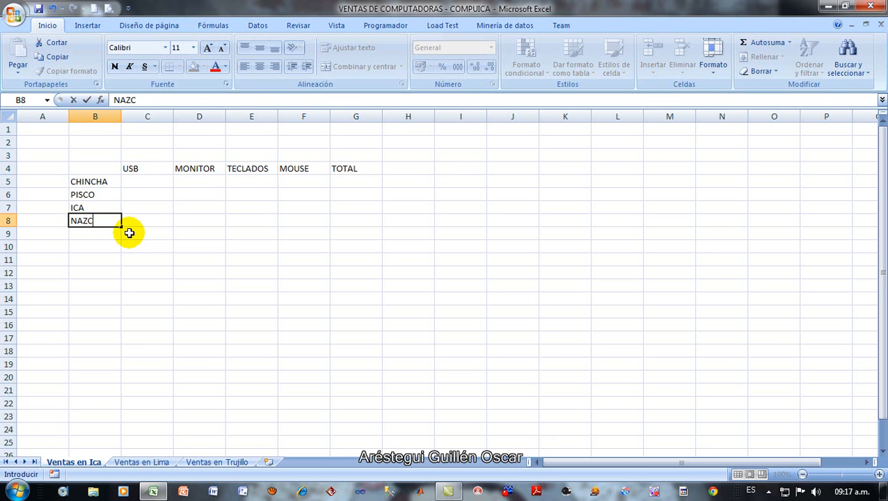
{"action": "type", "text": "PALPA"}
{"action": "key", "text": "Return"}
{"action": "type", "text": "NAZCA"}
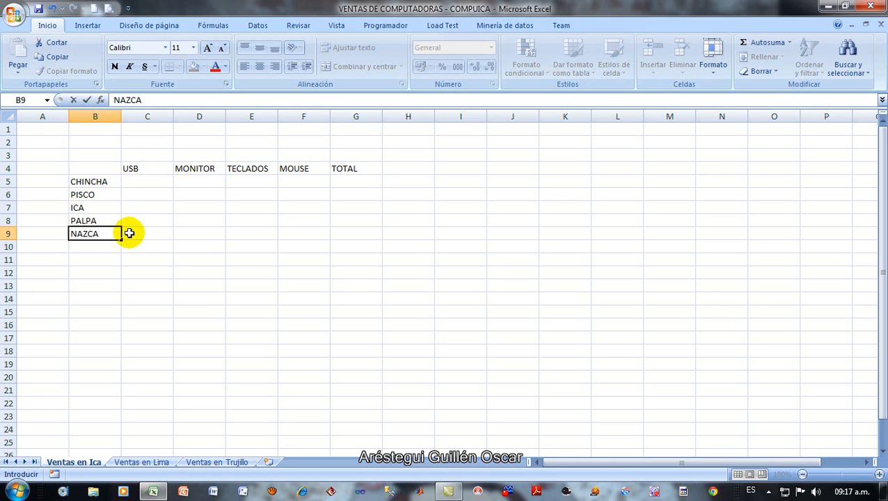
{"action": "left_click", "coordinate": [129, 233]}
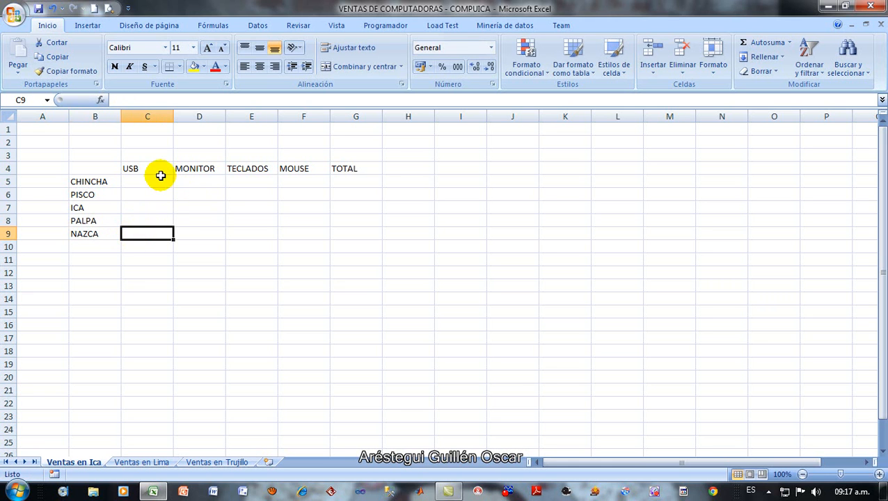
{"action": "left_click_drag", "start_coordinate": [154, 171], "coordinate": [335, 173]}
{"action": "left_click_drag", "start_coordinate": [96, 181], "coordinate": [97, 236]}
{"action": "left_click", "coordinate": [167, 243]}
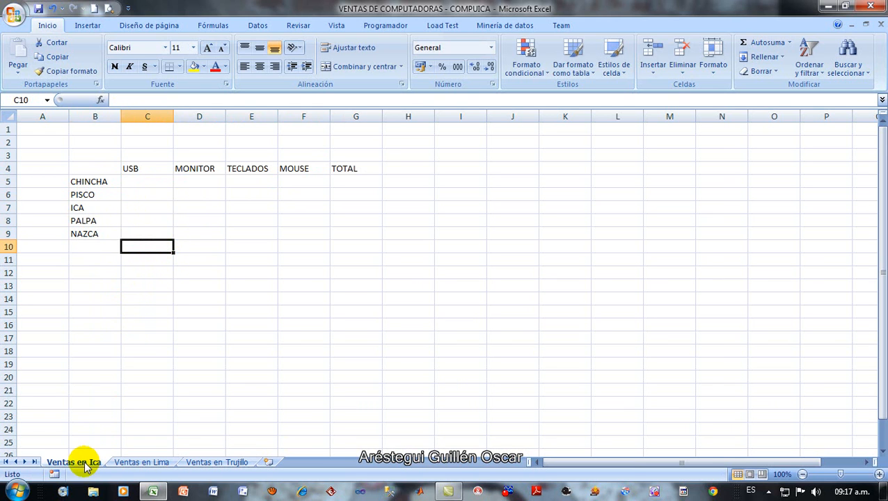
Step: Fill the USB column, C5:C9, with 15, 13, 14, 15 and 20
{"action": "left_click", "coordinate": [152, 182]}
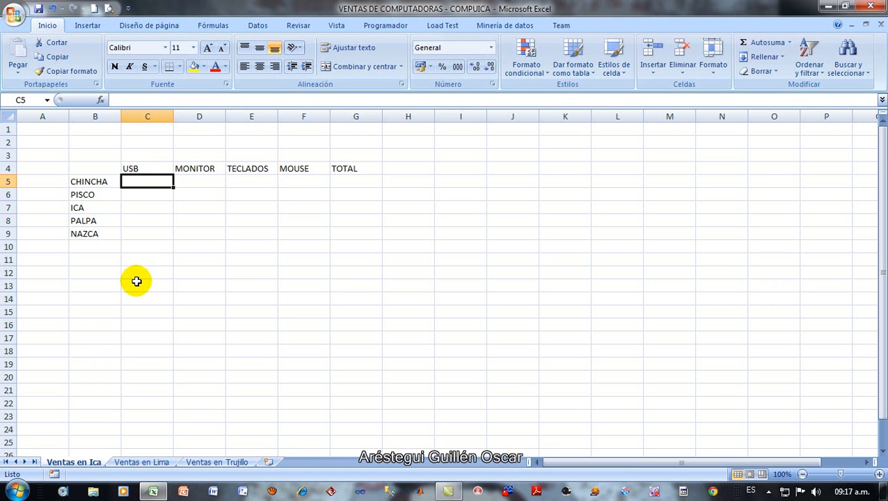
{"action": "type", "text": "15"}
{"action": "key", "text": "Return"}
{"action": "type", "text": "13"}
{"action": "key", "text": "Return"}
{"action": "type", "text": "14"}
{"action": "key", "text": "Return"}
{"action": "type", "text": "15"}
{"action": "key", "text": "Return"}
{"action": "type", "text": "20"}
{"action": "key", "text": "Return"}
Step: Fill the MONITOR column for CHINCHA through PALPA, D5:D8, with 50, 60, 41 and 25
{"action": "key", "text": "Right"}
{"action": "key", "text": "Up"}
{"action": "key", "text": "Up"}
{"action": "key", "text": "Up"}
{"action": "key", "text": "Up"}
{"action": "key", "text": "Up"}
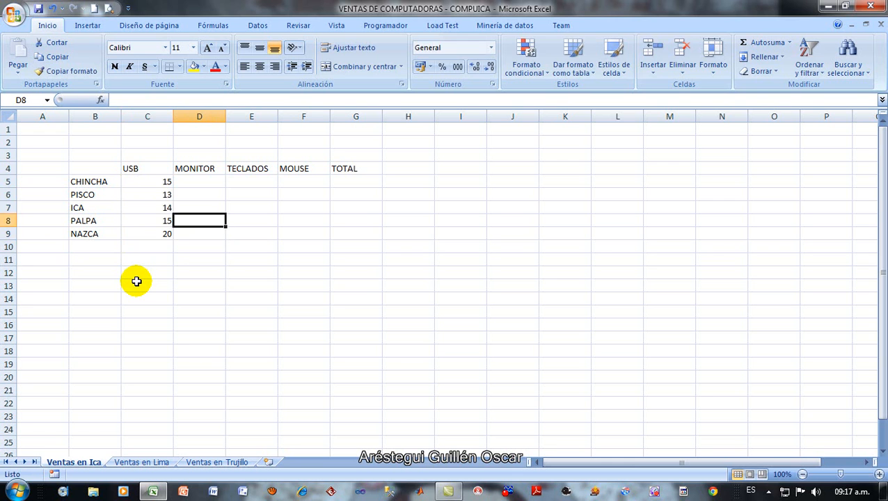
{"action": "type", "text": "50"}
{"action": "key", "text": "Return"}
{"action": "type", "text": "60"}
{"action": "key", "text": "Return"}
{"action": "type", "text": "41"}
{"action": "key", "text": "Return"}
{"action": "type", "text": "25"}
{"action": "key", "text": "Return"}
Step: Fill the TECLADOS column, E5:E9, with 45, 25, 36, 32 and 32, and enter 25 as NAZCA's MONITOR value in D9
{"action": "key", "text": "Right"}
{"action": "key", "text": "Up"}
{"action": "key", "text": "Up"}
{"action": "key", "text": "Up"}
{"action": "key", "text": "Up"}
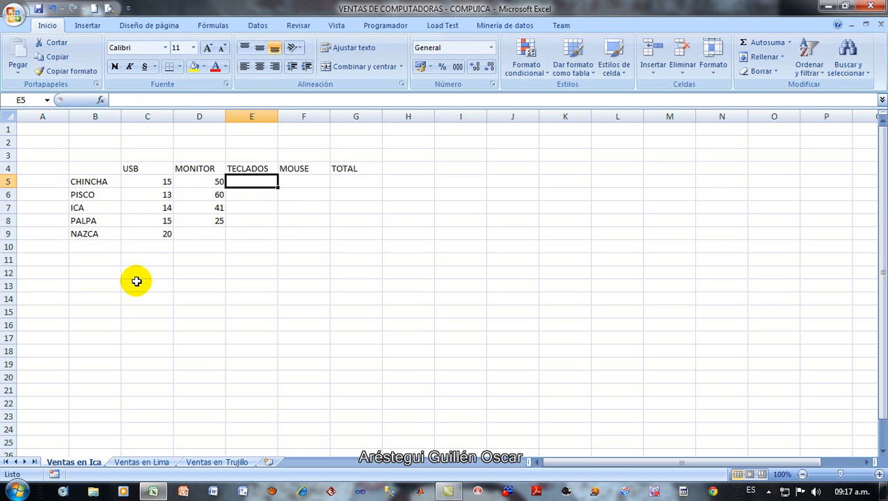
{"action": "type", "text": "45"}
{"action": "key", "text": "Return"}
{"action": "type", "text": "25"}
{"action": "key", "text": "Return"}
{"action": "type", "text": "36"}
{"action": "key", "text": "Return"}
{"action": "type", "text": "32"}
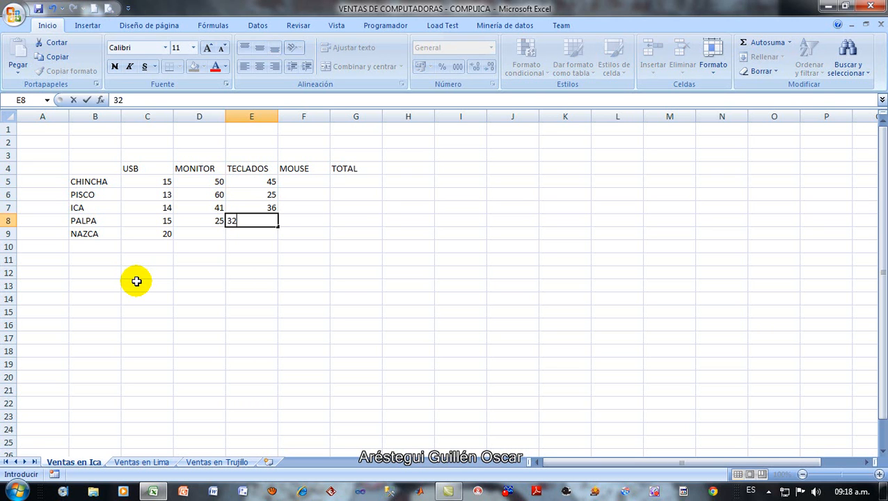
{"action": "key", "text": "Return"}
{"action": "type", "text": "32"}
{"action": "key", "text": "Left"}
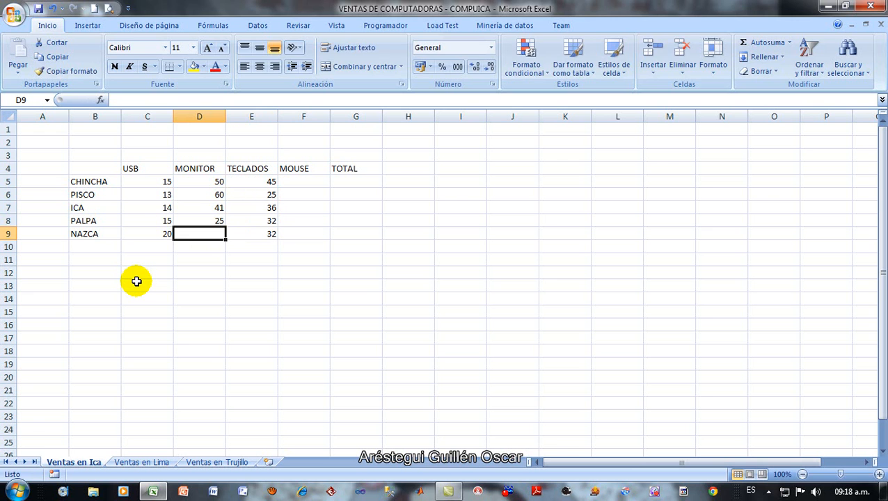
{"action": "type", "text": "25"}
Step: Fill the MOUSE column, F5:F9, with 15, 16, 15, 14 and 16
{"action": "key", "text": "Right"}
{"action": "key", "text": "Right"}
{"action": "key", "text": "Up"}
{"action": "key", "text": "Up"}
{"action": "key", "text": "Up"}
{"action": "key", "text": "Up"}
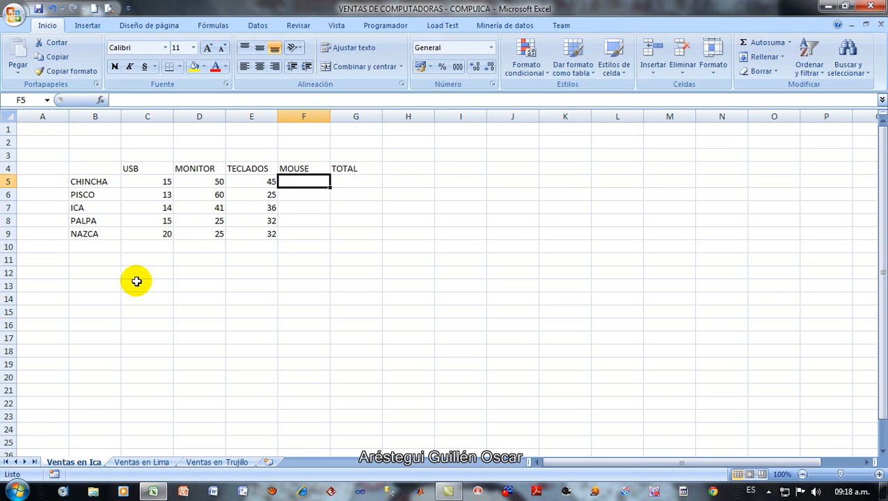
{"action": "type", "text": "15"}
{"action": "key", "text": "Return"}
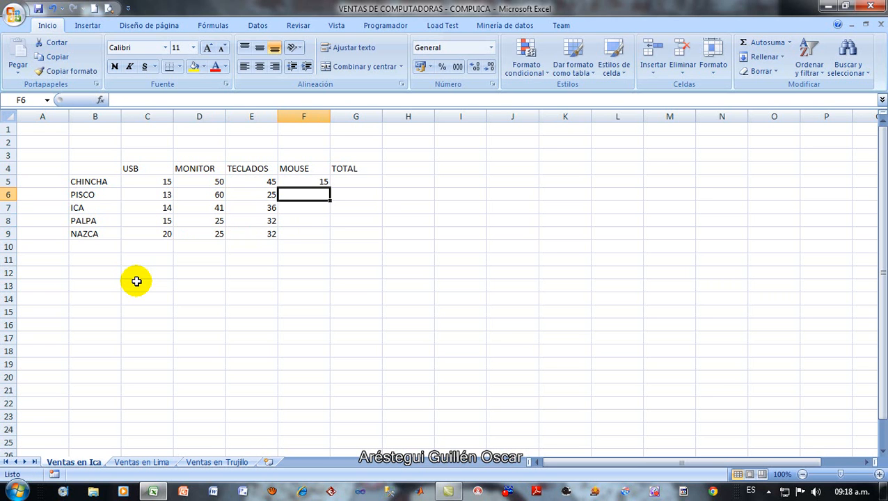
{"action": "type", "text": "16"}
{"action": "key", "text": "Return"}
{"action": "type", "text": "15"}
{"action": "key", "text": "Return"}
{"action": "type", "text": "14"}
{"action": "key", "text": "Return"}
{"action": "type", "text": "16"}
{"action": "key", "text": "Return"}
{"action": "key", "text": "Up"}
{"action": "key", "text": "Up"}
{"action": "key", "text": "Up"}
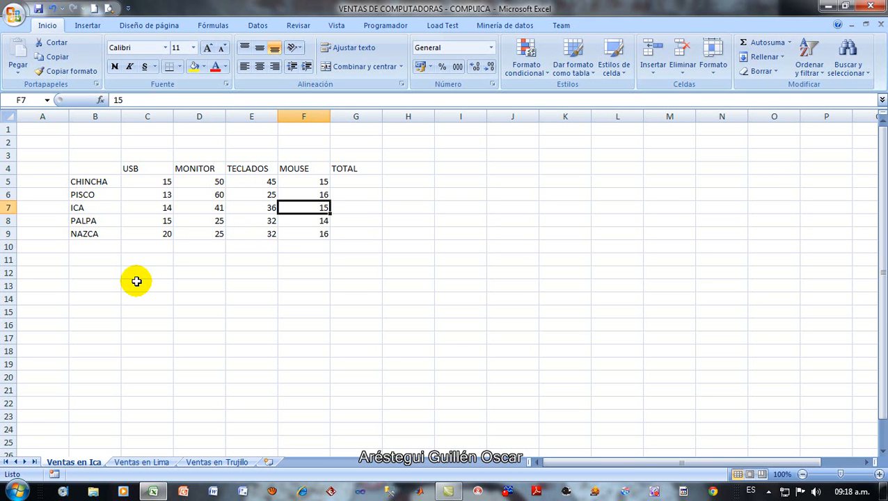
{"action": "key", "text": "Left"}
{"action": "key", "text": "Left"}
{"action": "key", "text": "Left"}
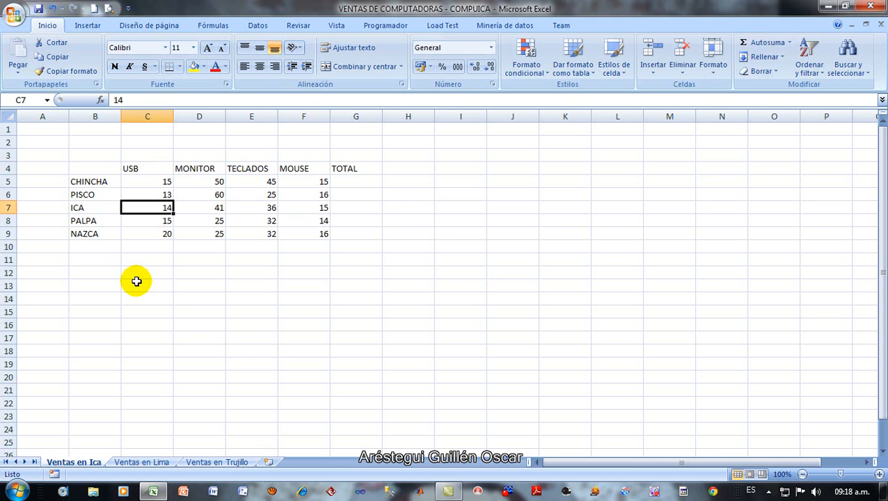
{"action": "left_click", "coordinate": [263, 207]}
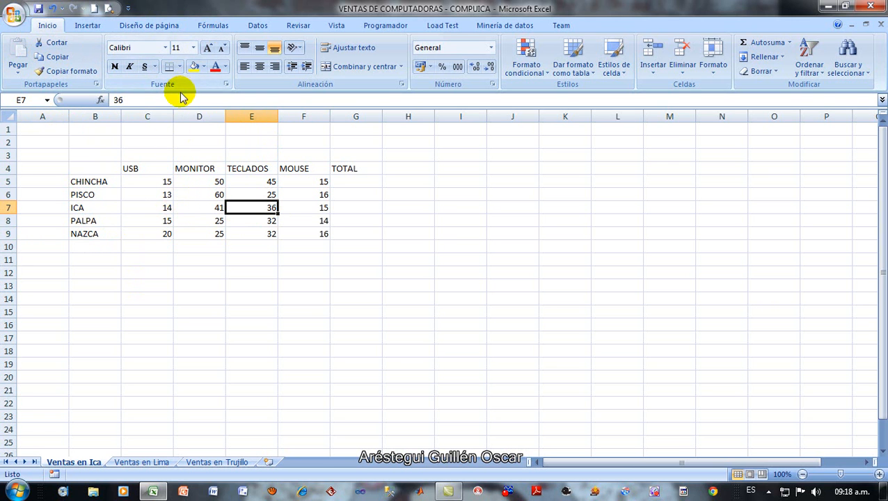
{"action": "left_click", "coordinate": [179, 67]}
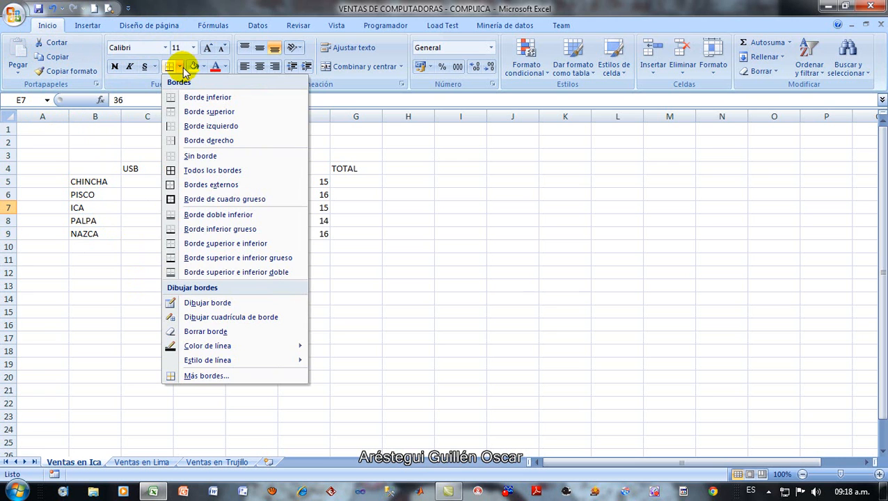
{"action": "left_click", "coordinate": [194, 8]}
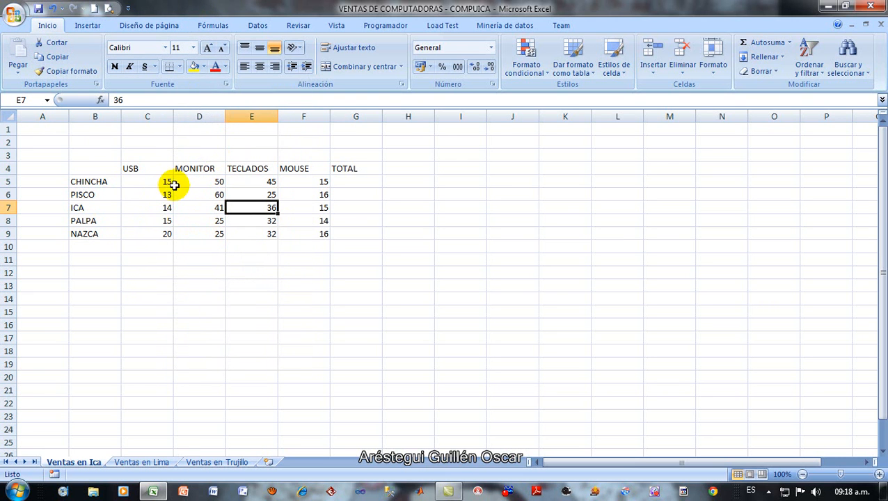
Step: Add the row label TOTAL in B10 below NAZCA
{"action": "left_click", "coordinate": [92, 246]}
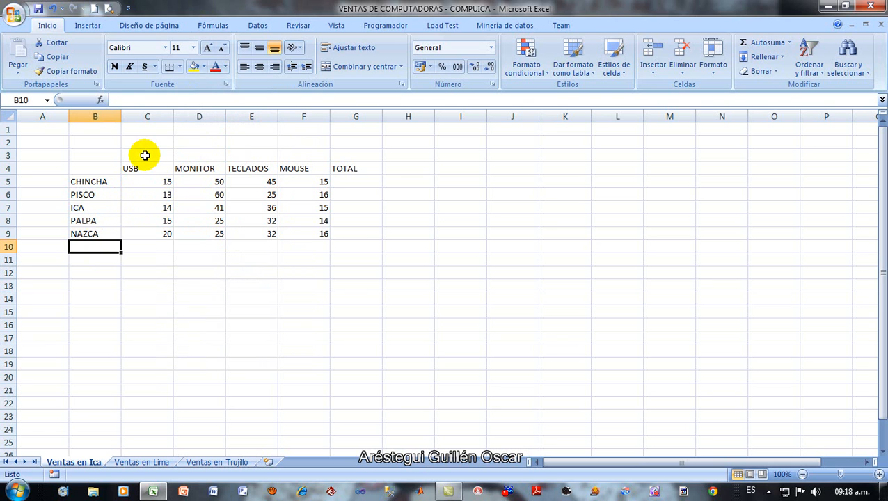
{"action": "type", "text": "T"}
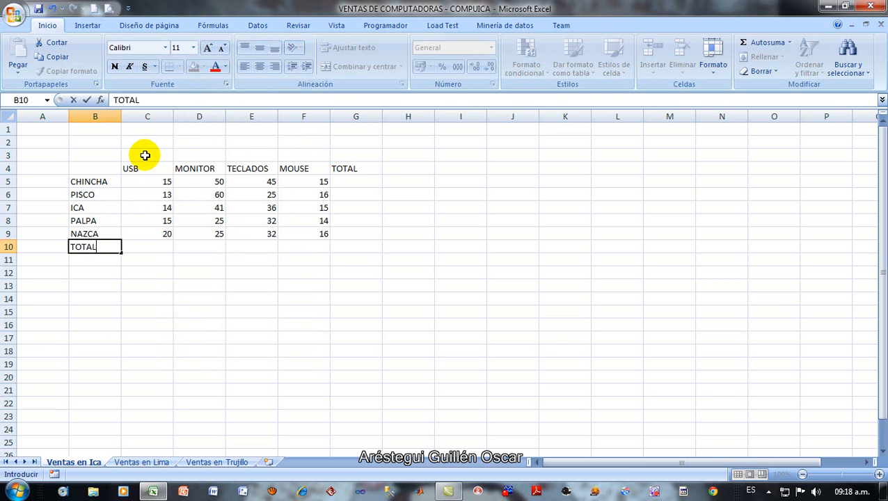
{"action": "type", "text": "OTAL"}
{"action": "left_click", "coordinate": [143, 167]}
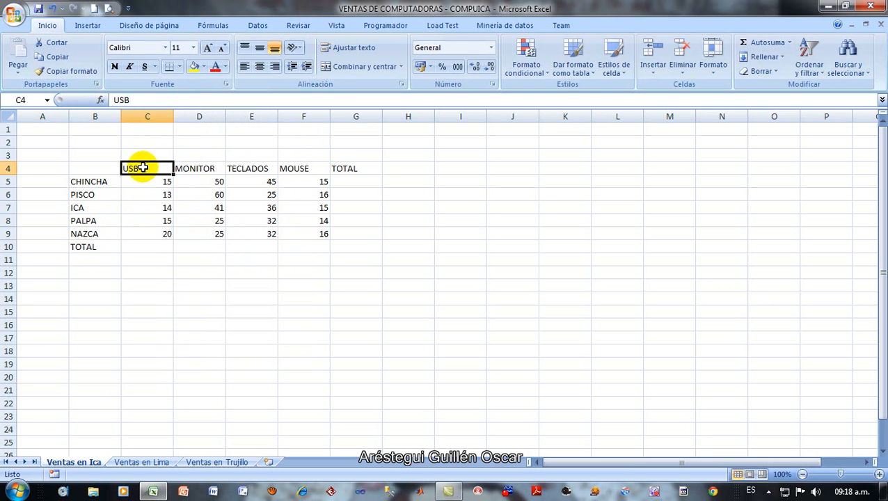
Step: Apply a thick box border around C4:G10 and another around B5:G10
{"action": "mouse_move", "coordinate": [142, 168]}
{"action": "left_mouse_down"}
{"action": "mouse_move", "coordinate": [323, 168]}
{"action": "mouse_move", "coordinate": [348, 180]}
{"action": "mouse_move", "coordinate": [347, 259]}
{"action": "mouse_move", "coordinate": [348, 248]}
{"action": "left_mouse_up"}
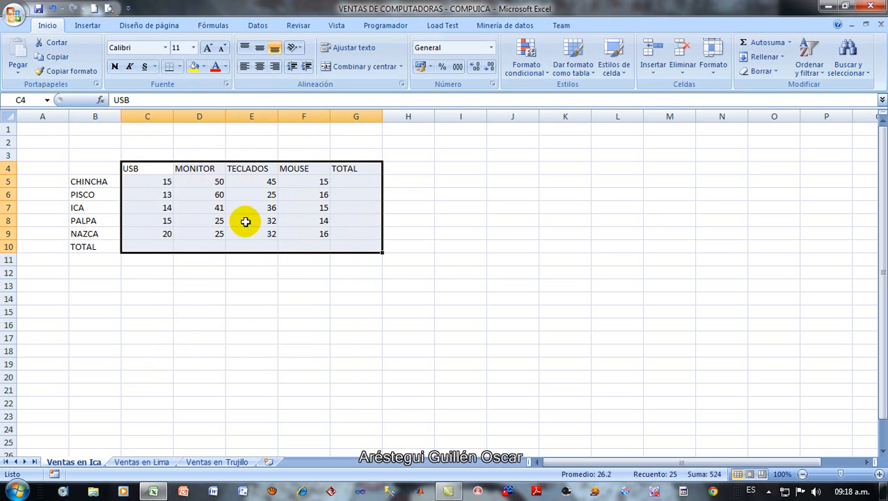
{"action": "left_click", "coordinate": [179, 67]}
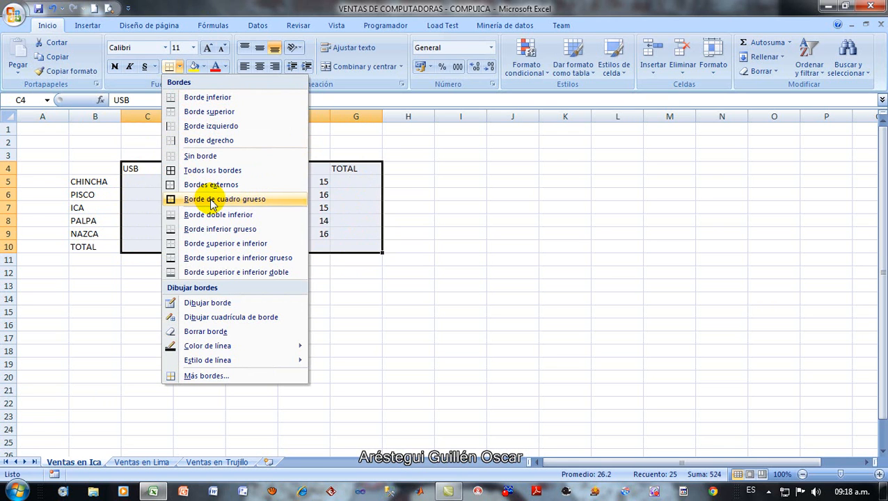
{"action": "left_click", "coordinate": [212, 202]}
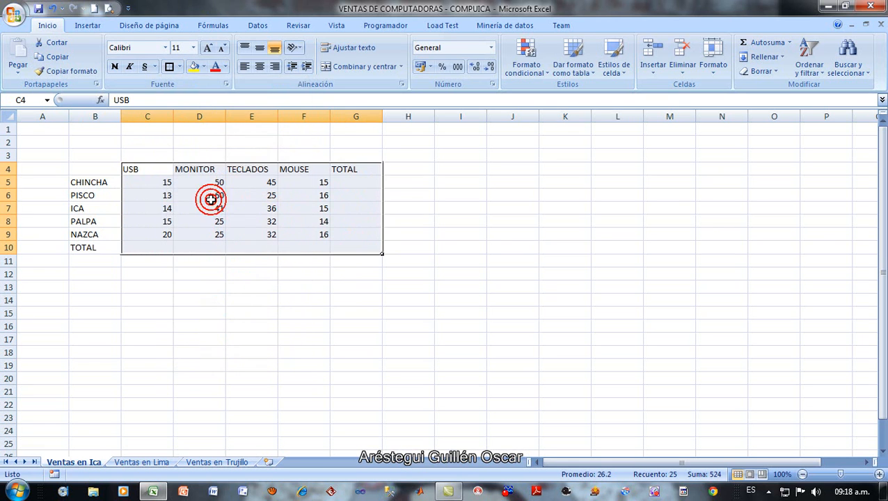
{"action": "mouse_move", "coordinate": [93, 182]}
{"action": "left_mouse_down"}
{"action": "mouse_move", "coordinate": [334, 224]}
{"action": "mouse_move", "coordinate": [343, 245]}
{"action": "left_mouse_up"}
{"action": "left_click", "coordinate": [171, 69]}
{"action": "left_click", "coordinate": [160, 234]}
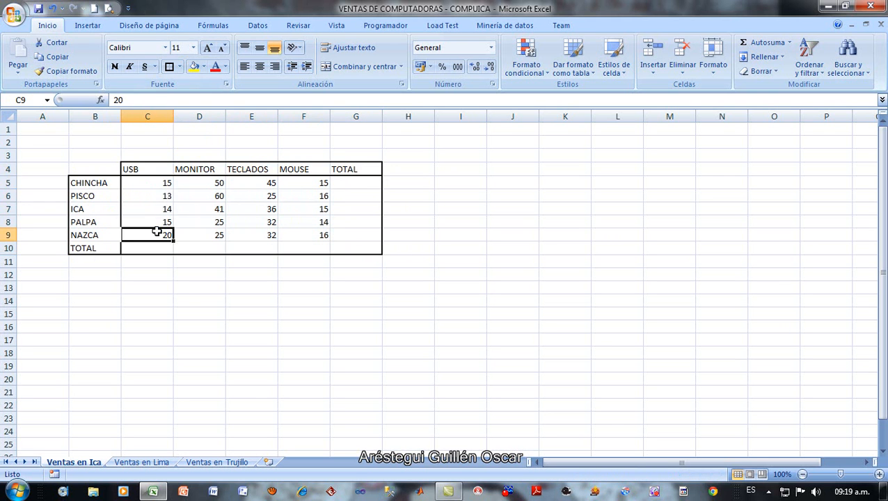
Step: Outline the USB, TECLADOS and MOUSE columns from row 4 to row 10 with thick box borders
{"action": "left_click_drag", "start_coordinate": [167, 170], "coordinate": [161, 256]}
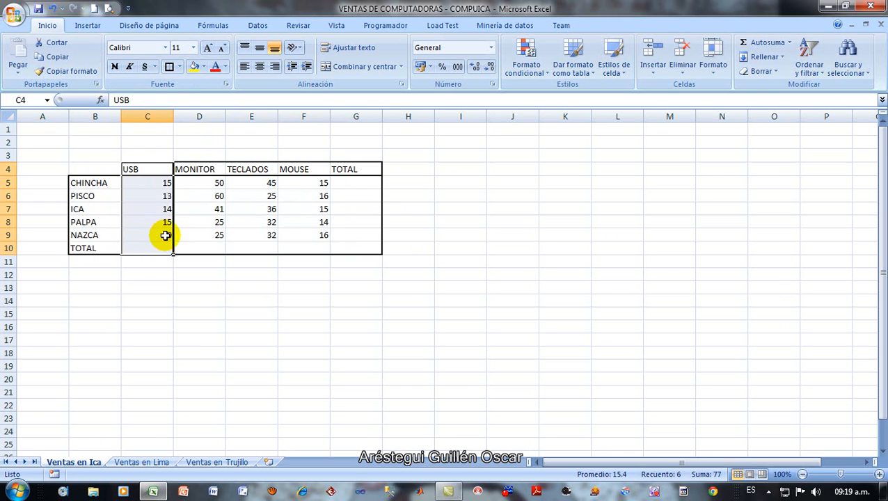
{"action": "left_click", "coordinate": [168, 65]}
{"action": "left_click_drag", "start_coordinate": [254, 174], "coordinate": [247, 250]}
{"action": "left_click", "coordinate": [167, 67]}
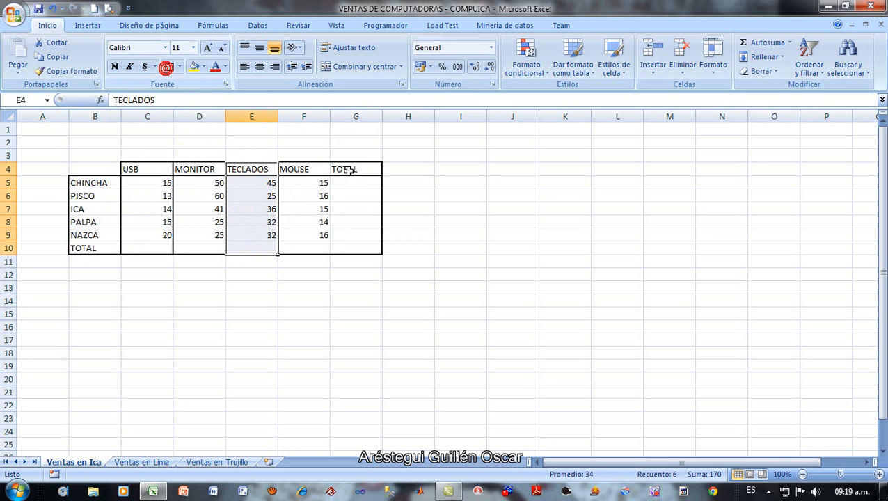
{"action": "left_click_drag", "start_coordinate": [311, 171], "coordinate": [304, 244]}
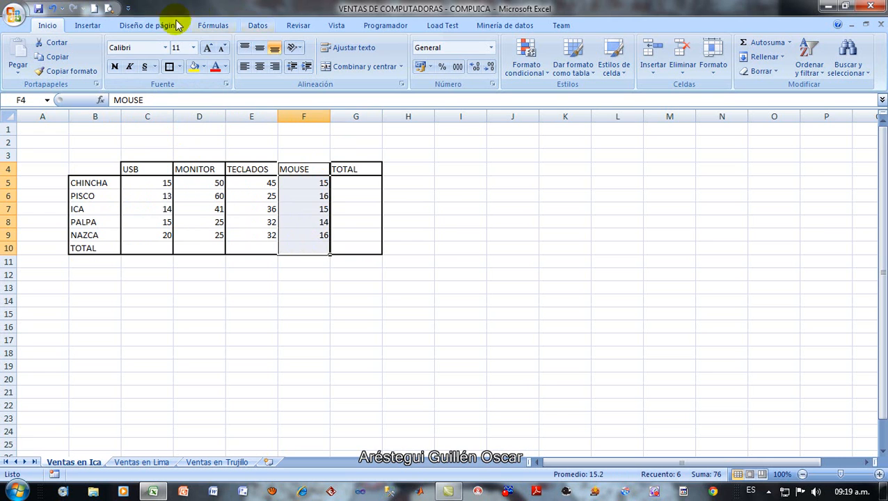
{"action": "left_click", "coordinate": [168, 66]}
{"action": "left_click", "coordinate": [468, 222]}
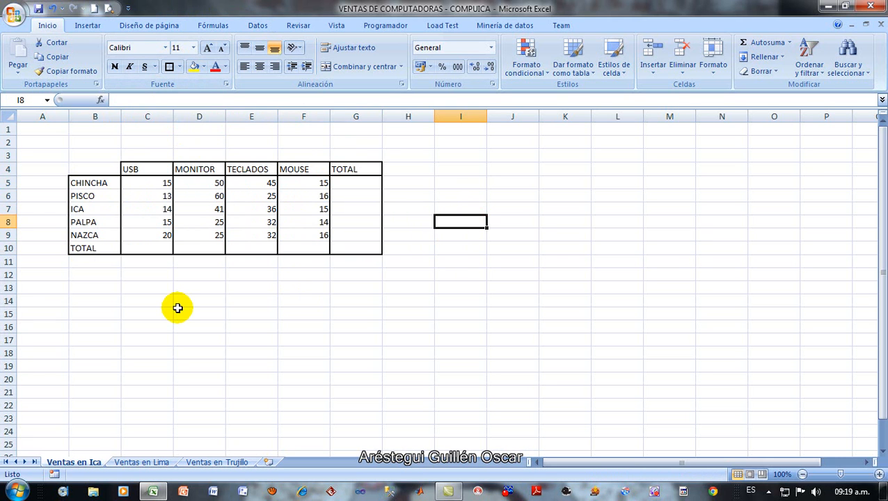
Step: Apply a thick box border around the bottom TOTAL row, B10:G10
{"action": "left_click", "coordinate": [166, 286]}
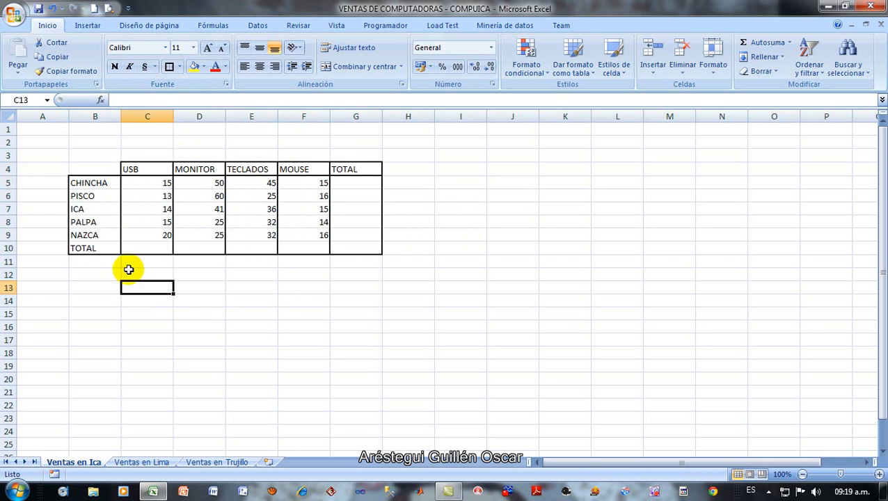
{"action": "left_click", "coordinate": [86, 247]}
{"action": "left_click_drag", "start_coordinate": [86, 247], "coordinate": [367, 246]}
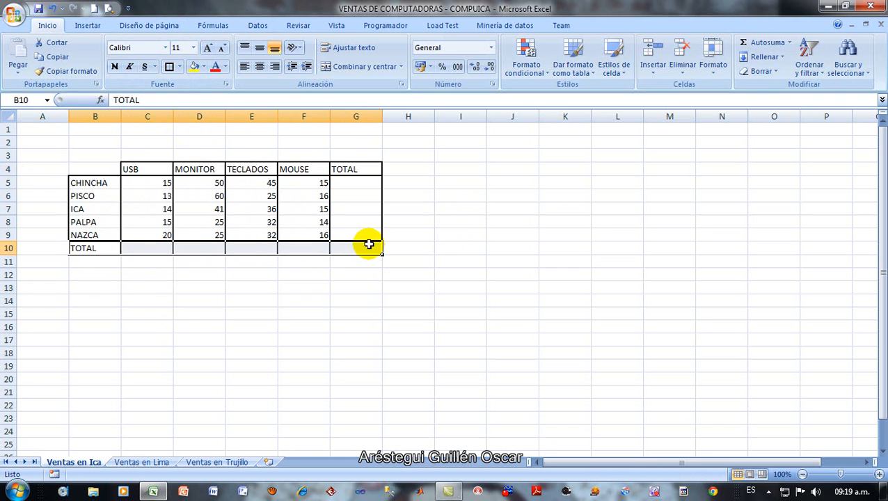
{"action": "left_click", "coordinate": [169, 67]}
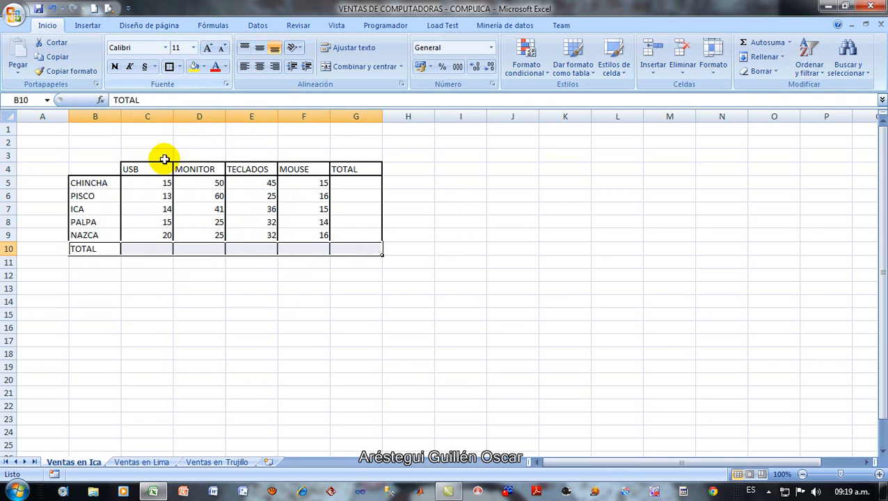
{"action": "left_click", "coordinate": [152, 279]}
{"action": "left_click", "coordinate": [179, 67]}
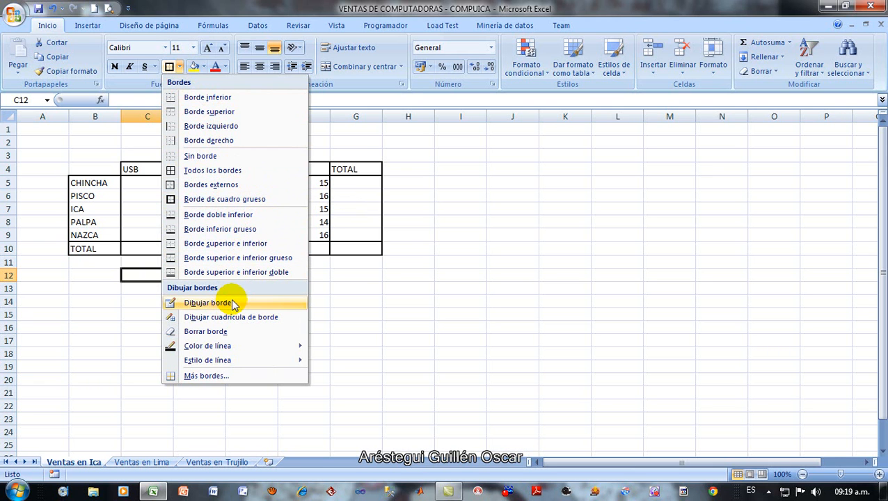
{"action": "mouse_move", "coordinate": [224, 347]}
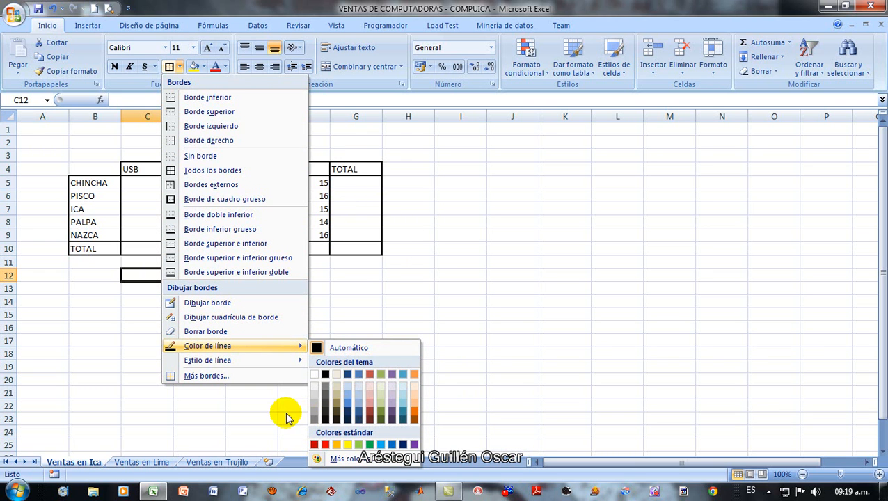
{"action": "mouse_move", "coordinate": [290, 361]}
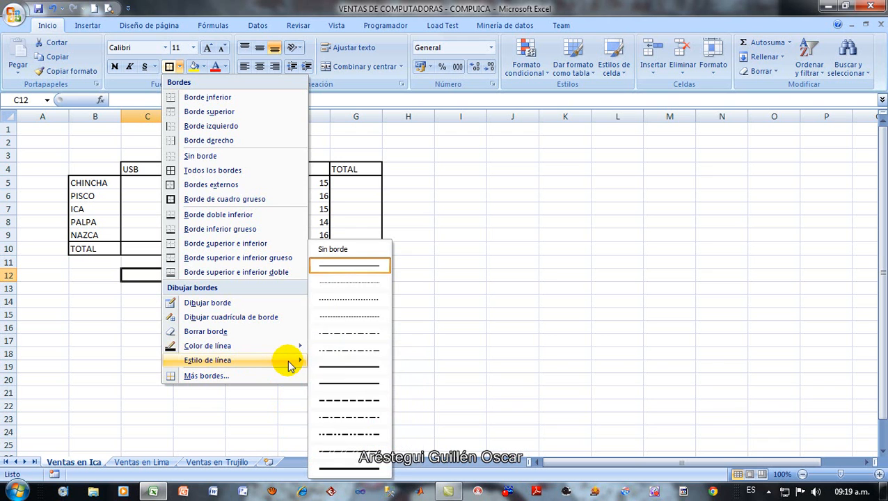
{"action": "left_click", "coordinate": [119, 341]}
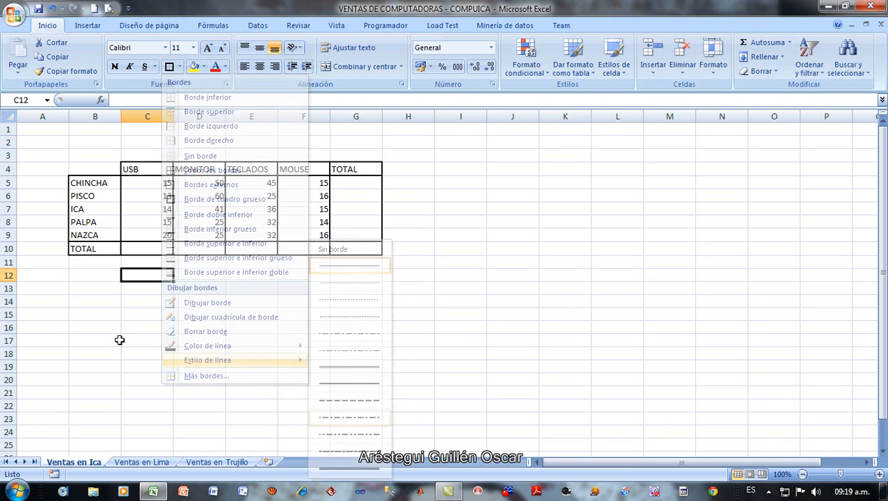
{"action": "left_click", "coordinate": [198, 277]}
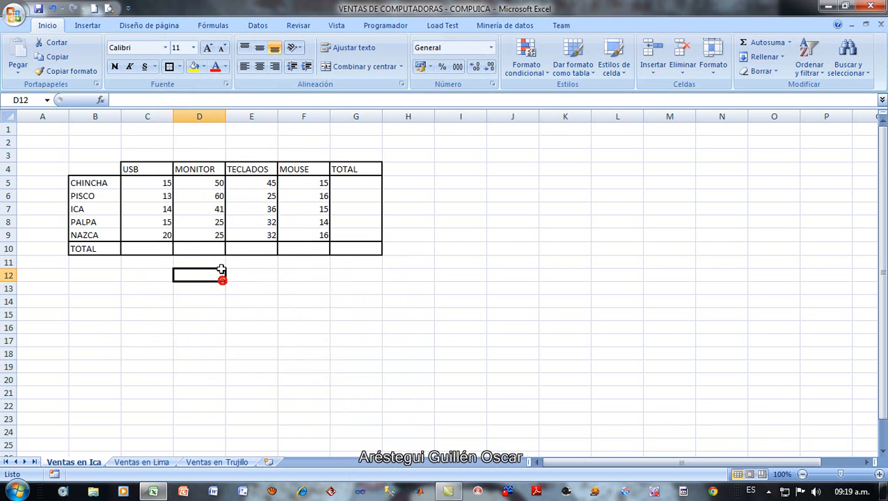
Step: Merge and center cells C3:G3 above the product headings
{"action": "left_click_drag", "start_coordinate": [154, 155], "coordinate": [351, 154]}
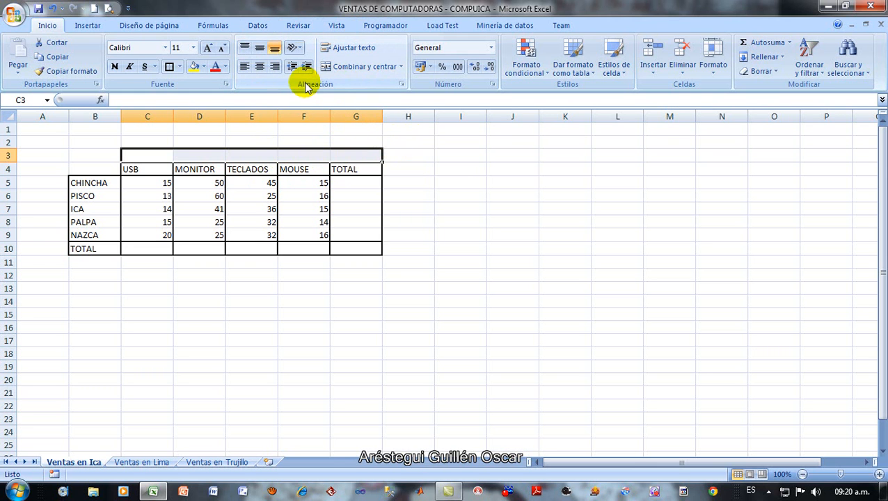
{"action": "left_click", "coordinate": [362, 70]}
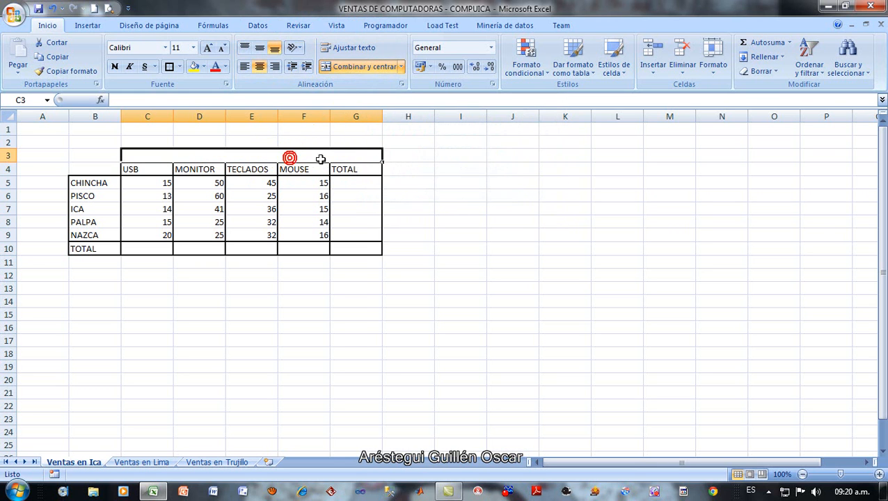
{"action": "left_click", "coordinate": [430, 167]}
{"action": "left_click", "coordinate": [304, 157]}
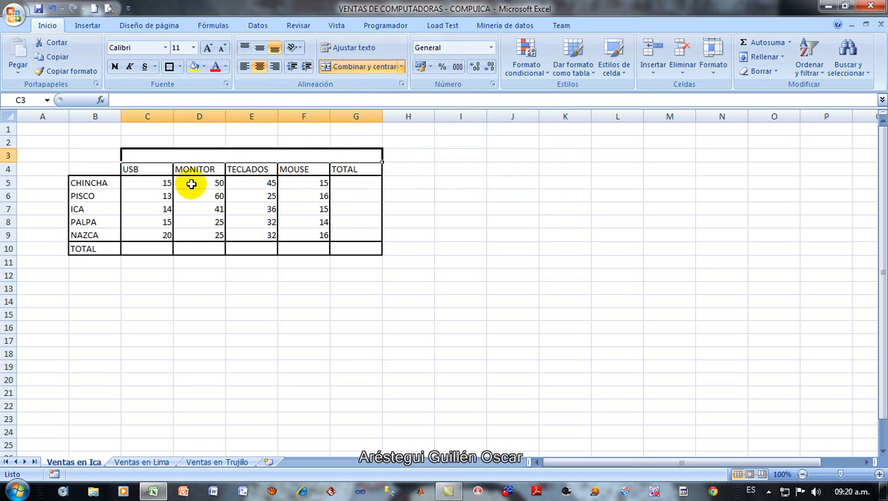
{"action": "left_click", "coordinate": [179, 157]}
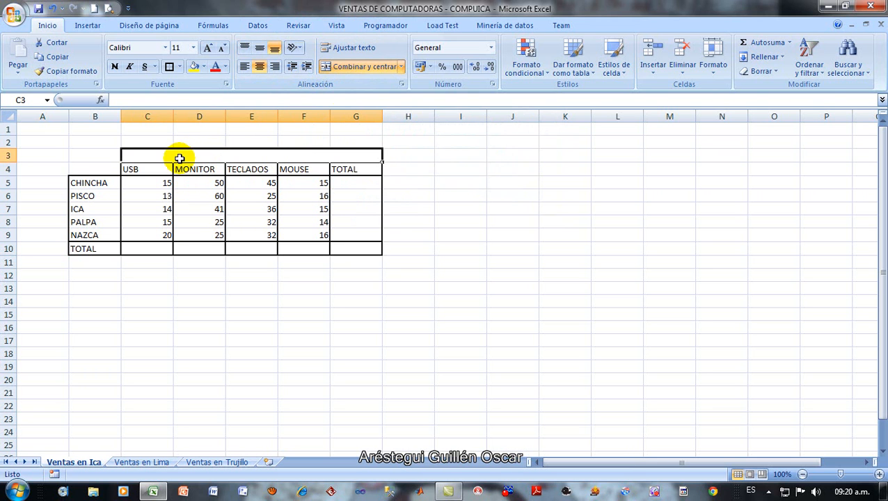
Step: Enter the title Ventas de Computadoras "COMPUICA" in the merged cell C3
{"action": "left_click", "coordinate": [183, 155]}
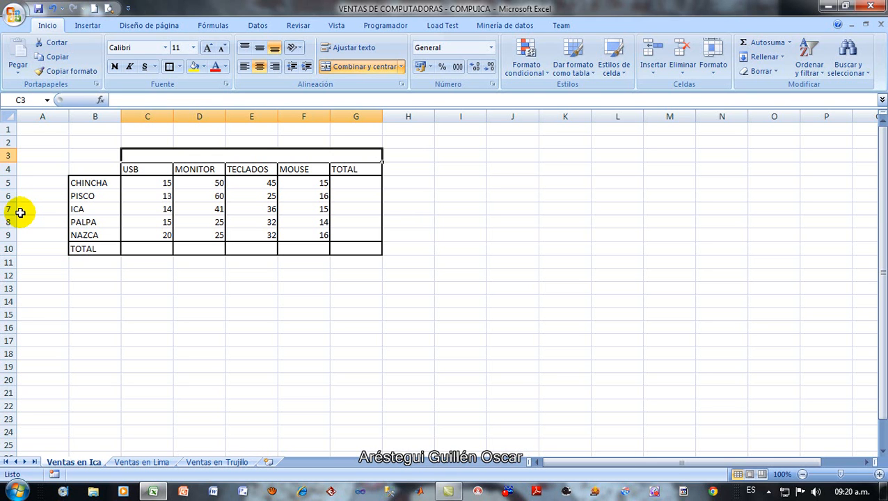
{"action": "type", "text": "vENTAS de"}
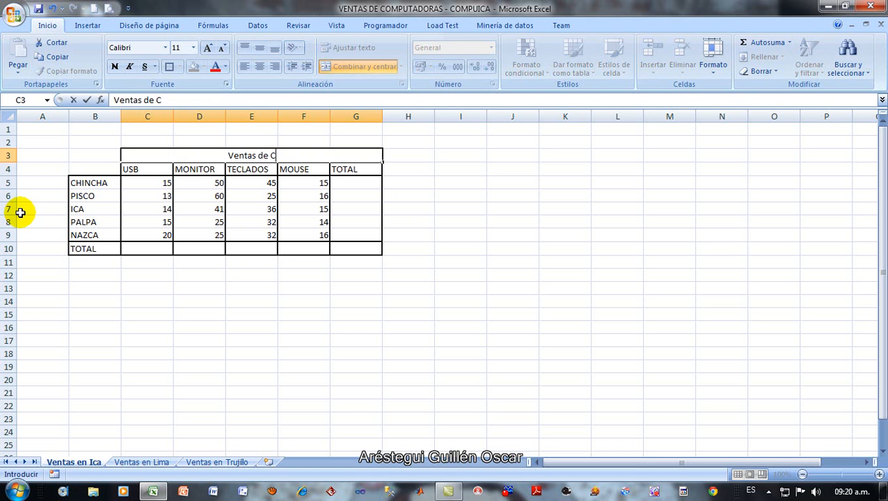
{"action": "type", "text": " Com"}
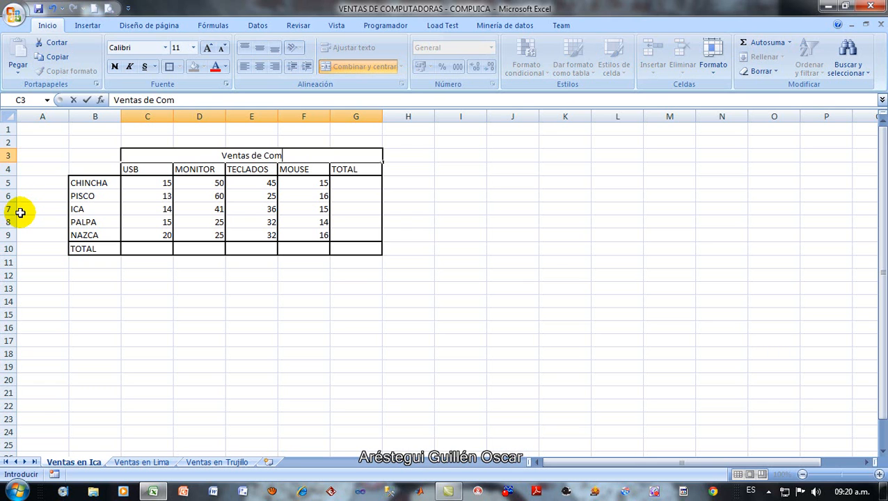
{"action": "type", "text": "putadora"}
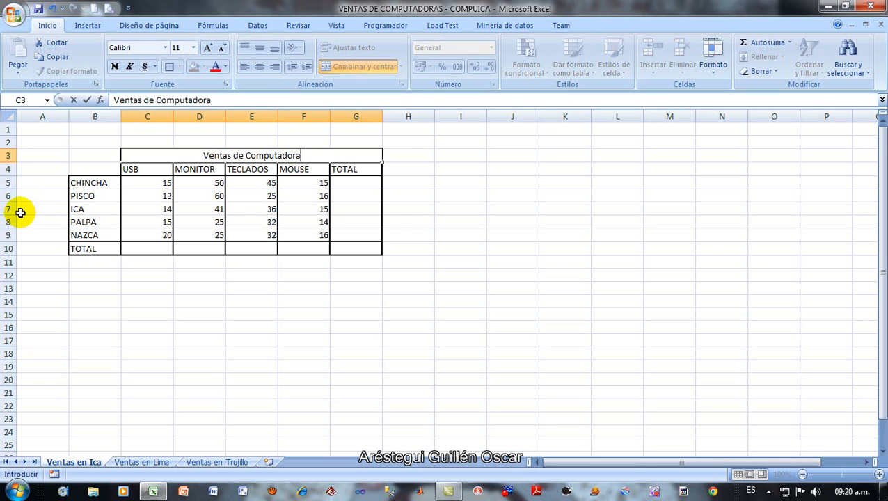
{"action": "type", "text": "s \""}
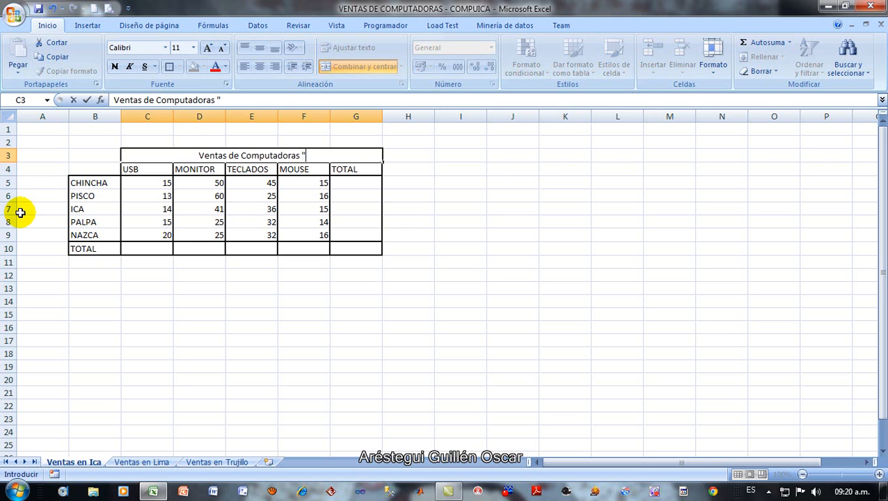
{"action": "type", "text": "COMPUICA\""}
{"action": "key", "text": "Return"}
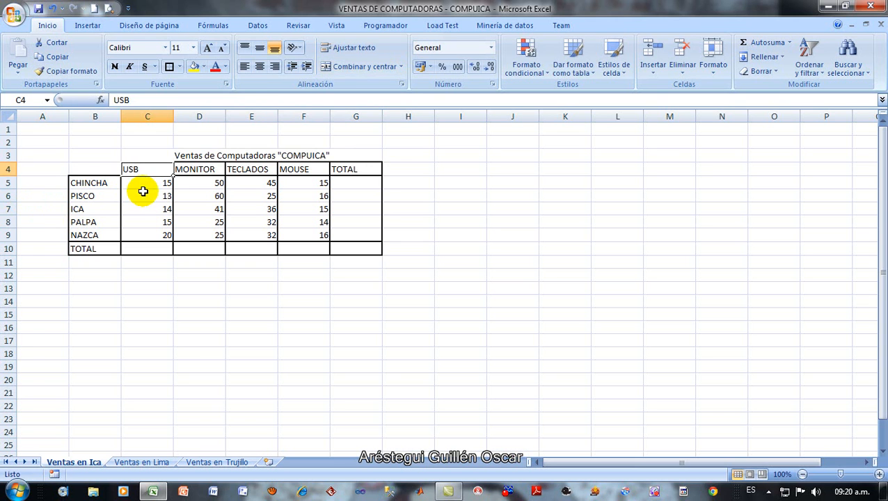
Step: Outline the merged title cell with a thick box border and format its text in bold at 16 points
{"action": "left_click", "coordinate": [146, 156]}
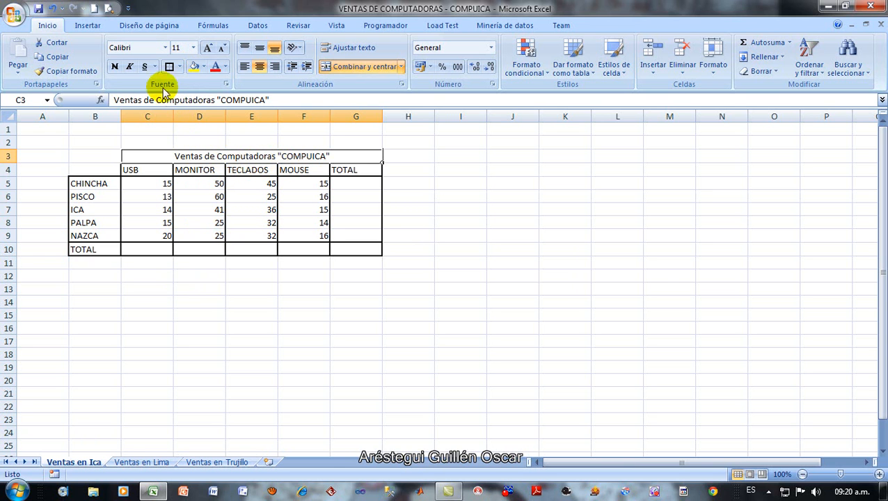
{"action": "left_click", "coordinate": [193, 47]}
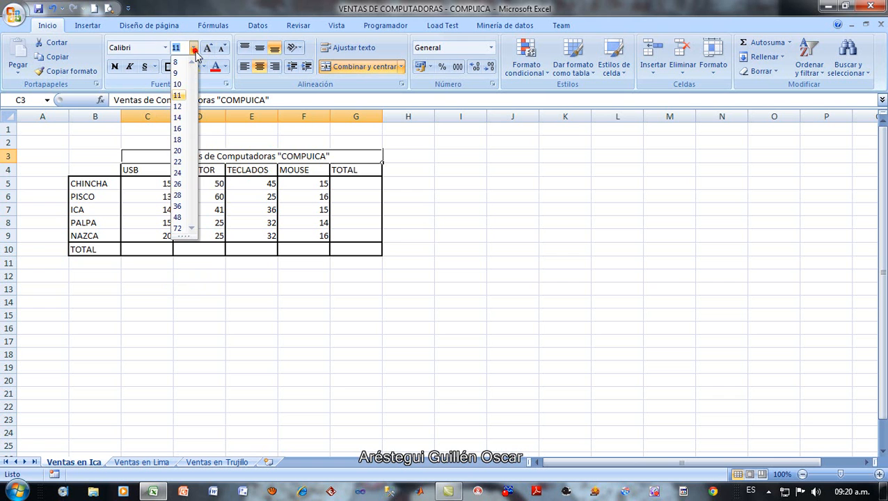
{"action": "left_click", "coordinate": [177, 129]}
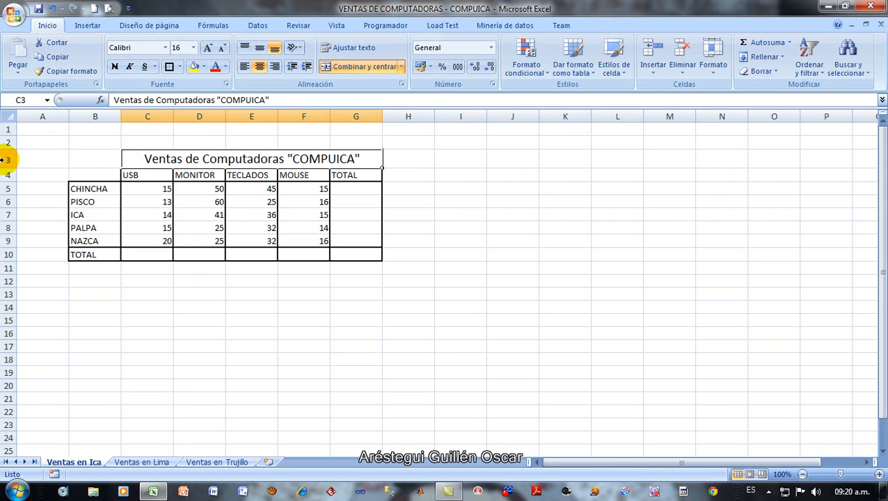
{"action": "left_click", "coordinate": [115, 66]}
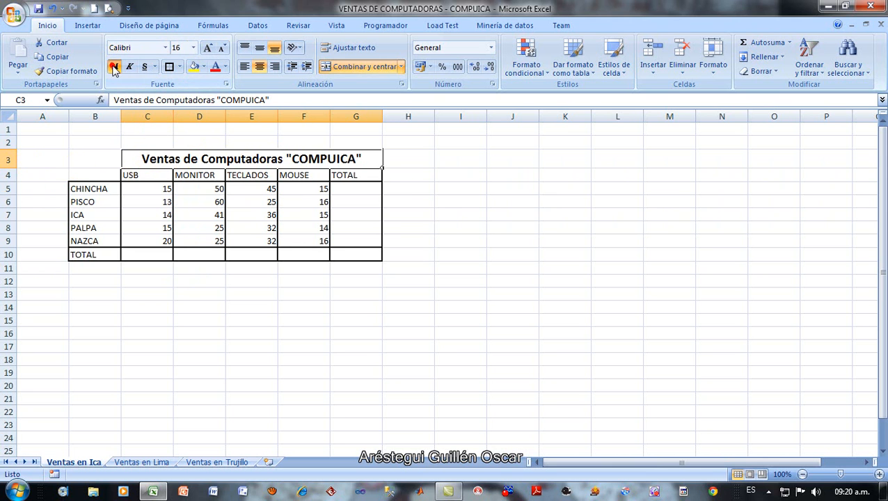
Step: Try the title at 18 points, and return it to 16 points
{"action": "left_click", "coordinate": [194, 49]}
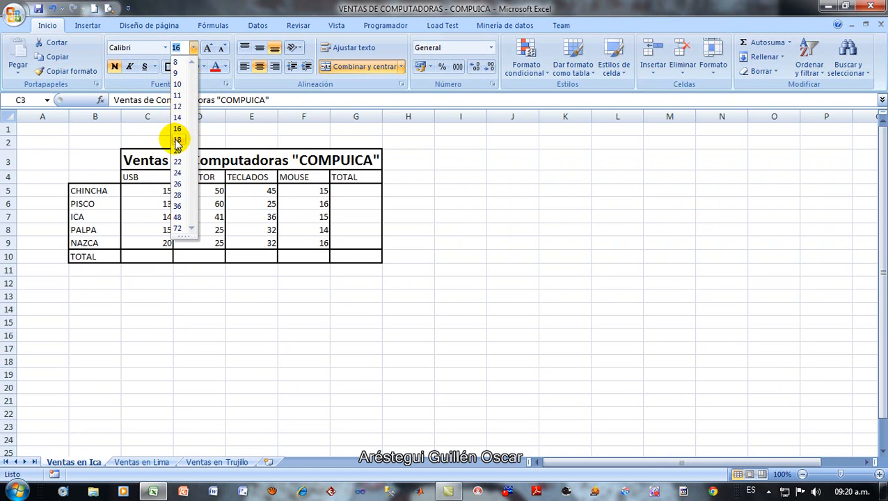
{"action": "left_click", "coordinate": [177, 140]}
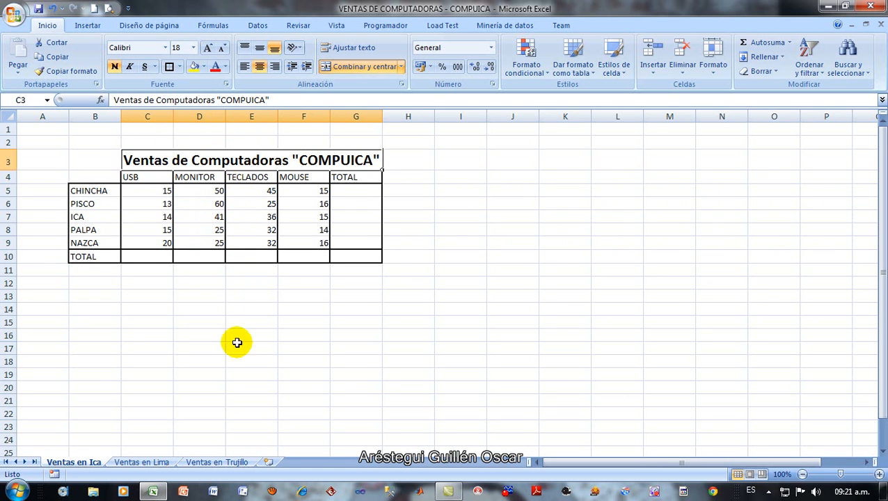
{"action": "left_click", "coordinate": [193, 47]}
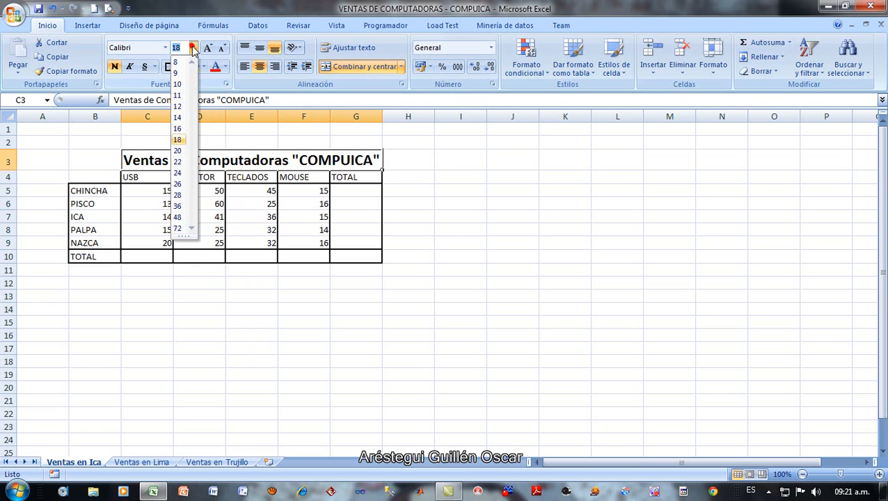
{"action": "left_click", "coordinate": [178, 128]}
{"action": "left_click", "coordinate": [206, 306]}
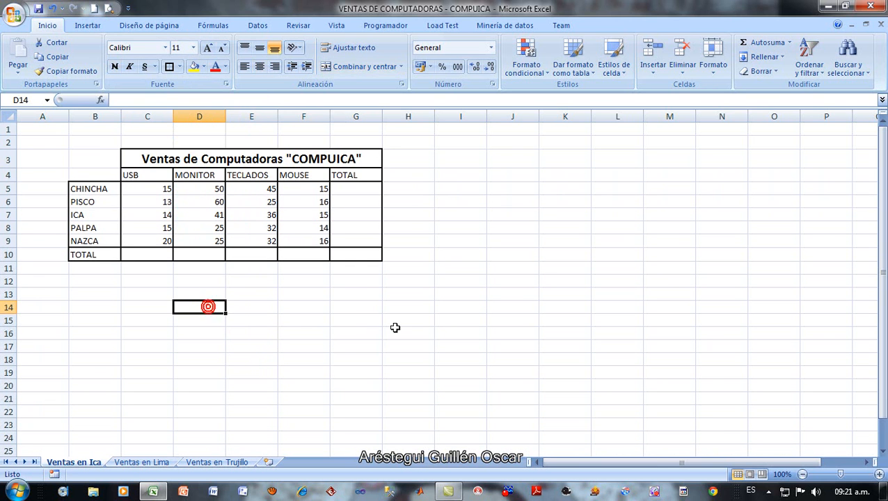
{"action": "left_click", "coordinate": [394, 329]}
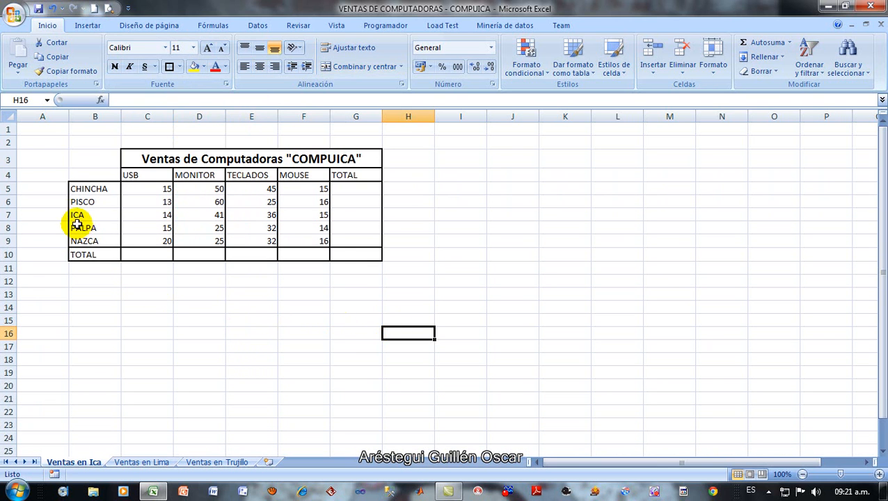
Step: Merge and center A5:A9 beside the city names and enter CIUDADES DE ICA in the merged cell
{"action": "left_click_drag", "start_coordinate": [50, 188], "coordinate": [44, 242]}
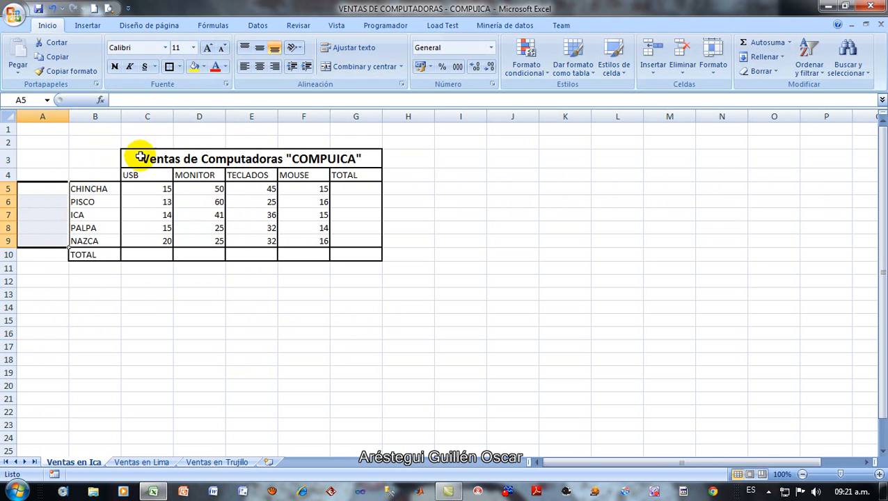
{"action": "left_click", "coordinate": [341, 70]}
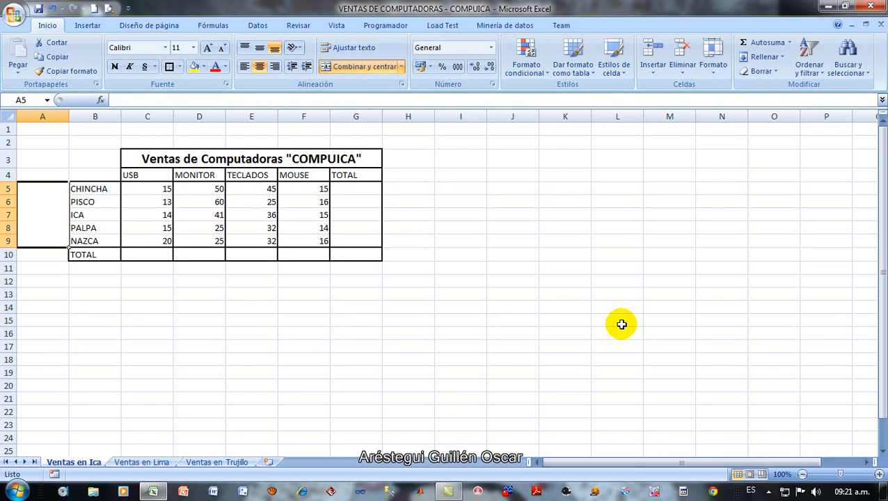
{"action": "type", "text": "CIUDADES DE"}
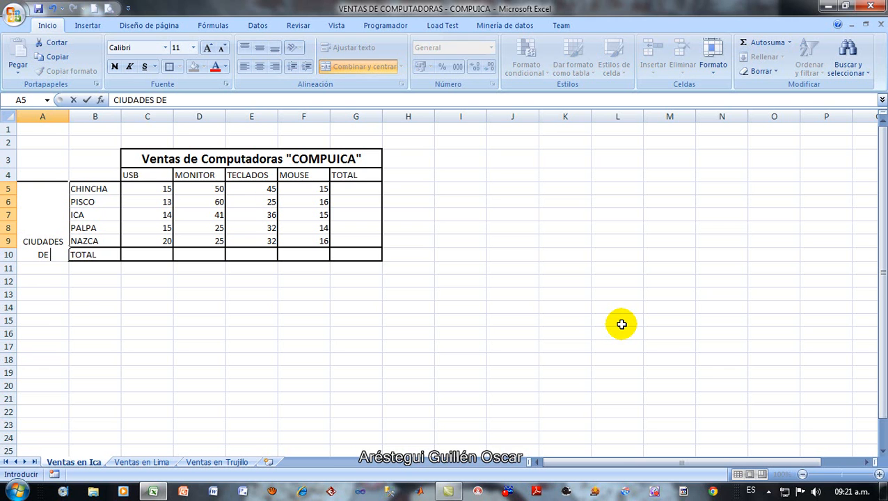
{"action": "type", "text": " ICA"}
{"action": "key", "text": "Return"}
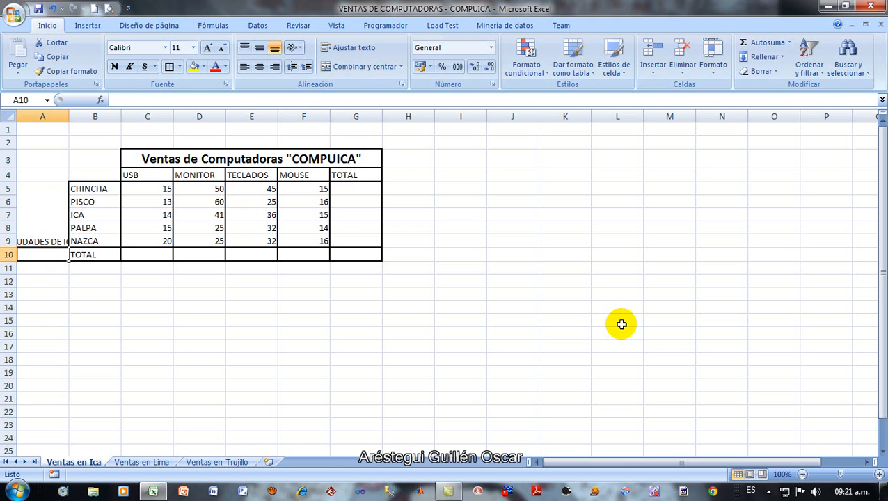
Step: Wrap the CIUDADES DE ICA text and align it vertically to the middle of its merged cell
{"action": "left_click", "coordinate": [50, 244]}
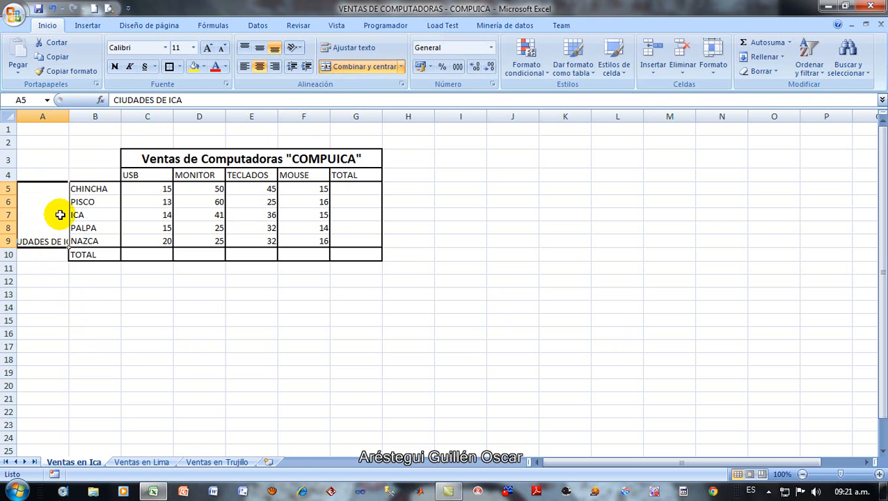
{"action": "left_click", "coordinate": [363, 53]}
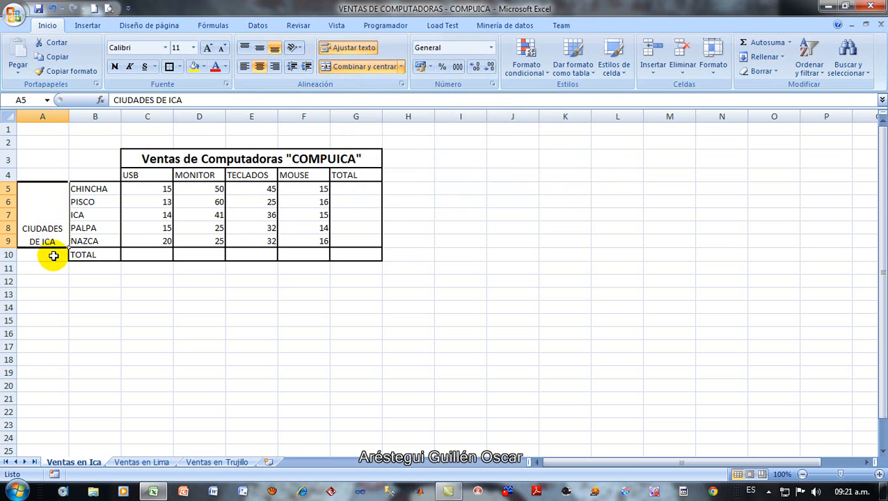
{"action": "left_click", "coordinate": [261, 48]}
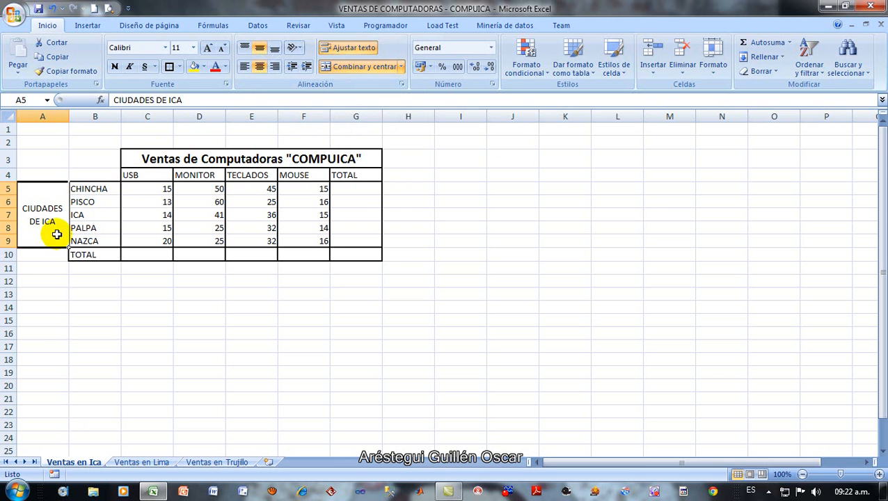
Step: Rotate the CIUDADES DE ICA text upward in its merged cell and narrow column A to fit it
{"action": "left_click", "coordinate": [299, 48]}
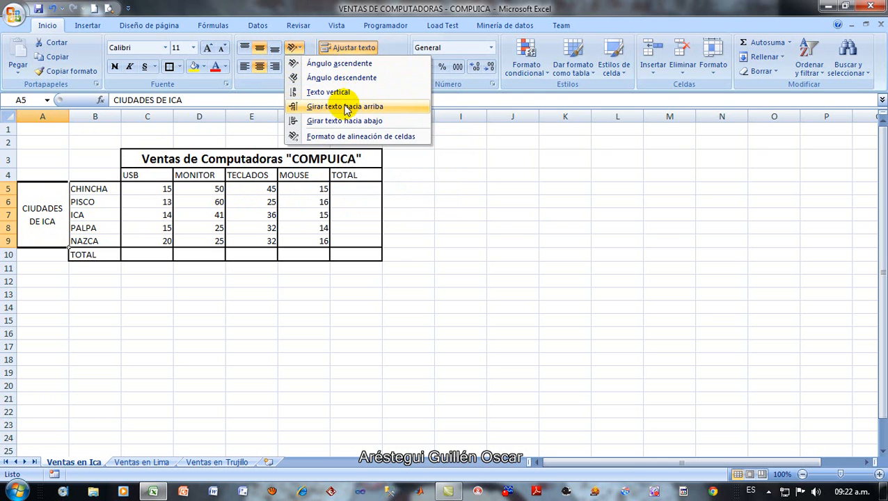
{"action": "left_click", "coordinate": [337, 107]}
{"action": "left_click_drag", "start_coordinate": [69, 116], "coordinate": [41, 116]}
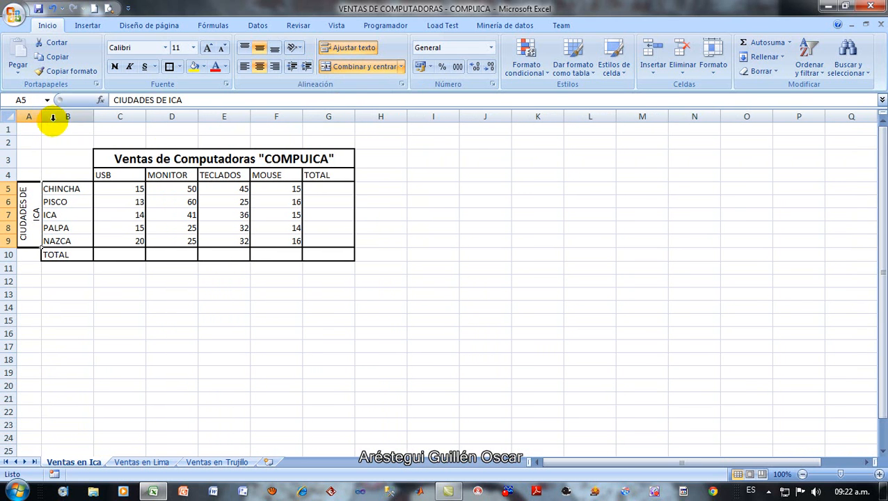
{"action": "left_click", "coordinate": [459, 202]}
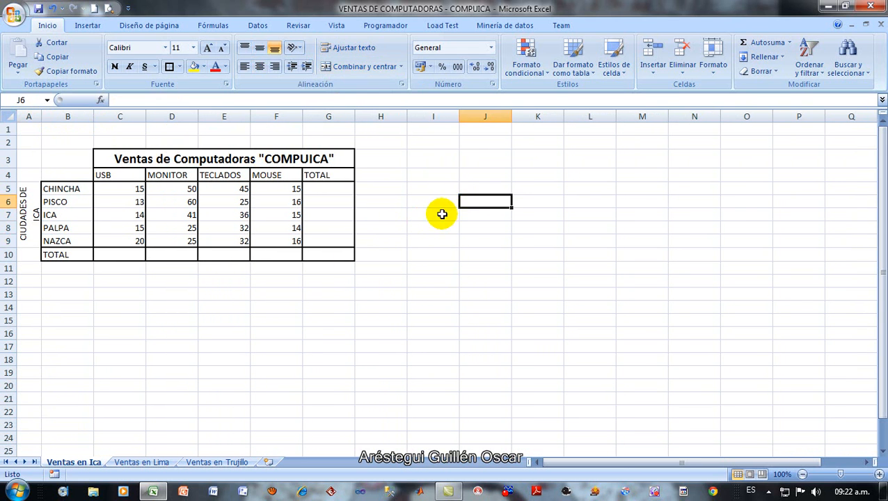
{"action": "left_click", "coordinate": [295, 290]}
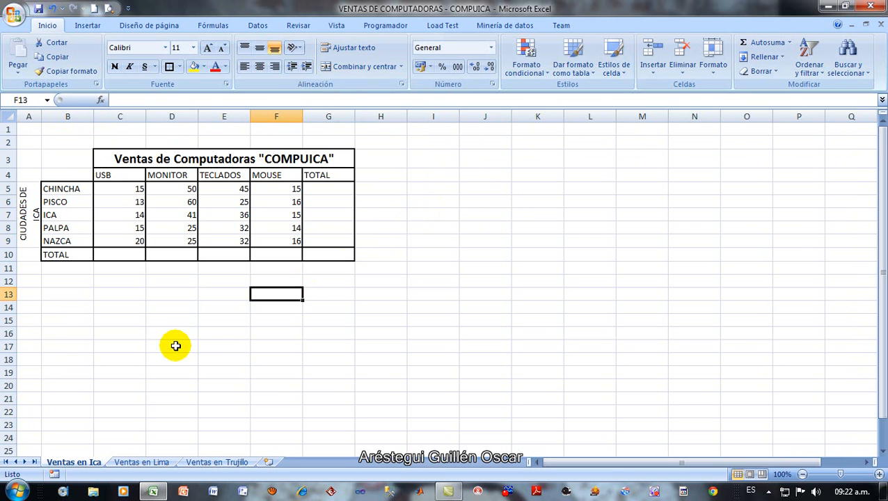
Step: Outline the merged CIUDADES DE ICA cell with a thick box border
{"action": "left_click", "coordinate": [32, 219]}
{"action": "left_click", "coordinate": [168, 67]}
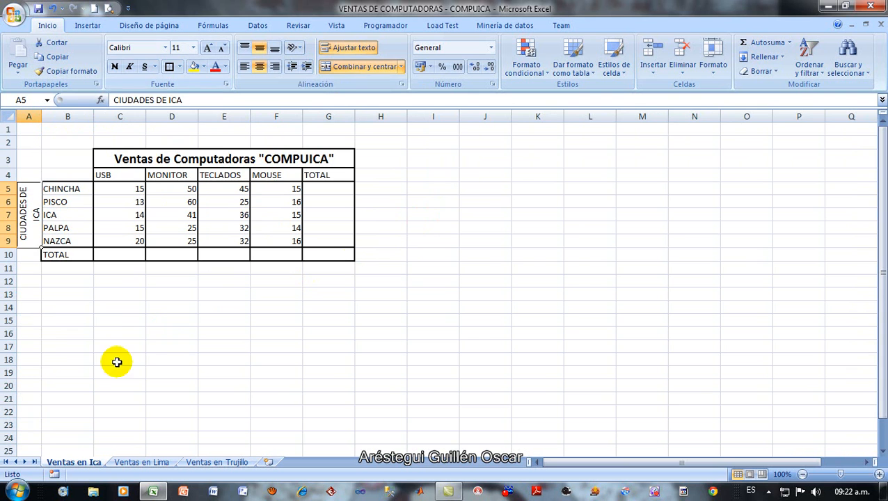
{"action": "left_click", "coordinate": [141, 337]}
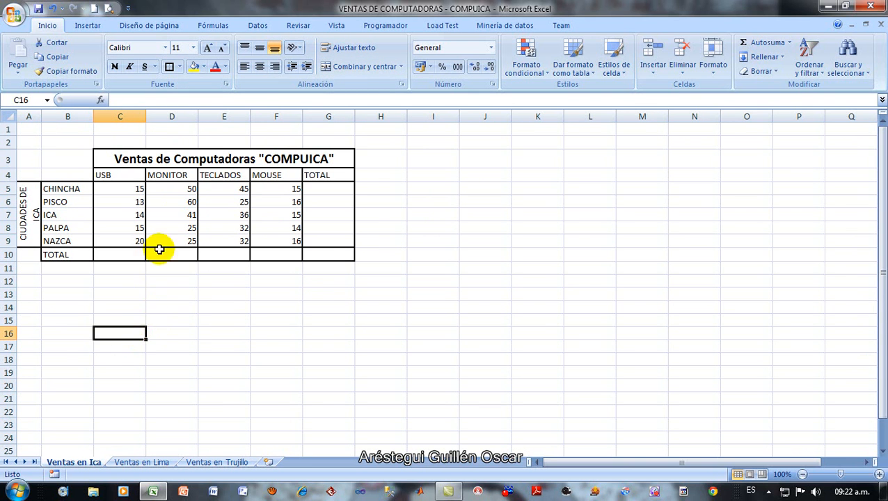
Step: Examine the table's areas: the title, product headings, sales figures, city names and the TOTAL row
{"action": "left_click", "coordinate": [174, 160]}
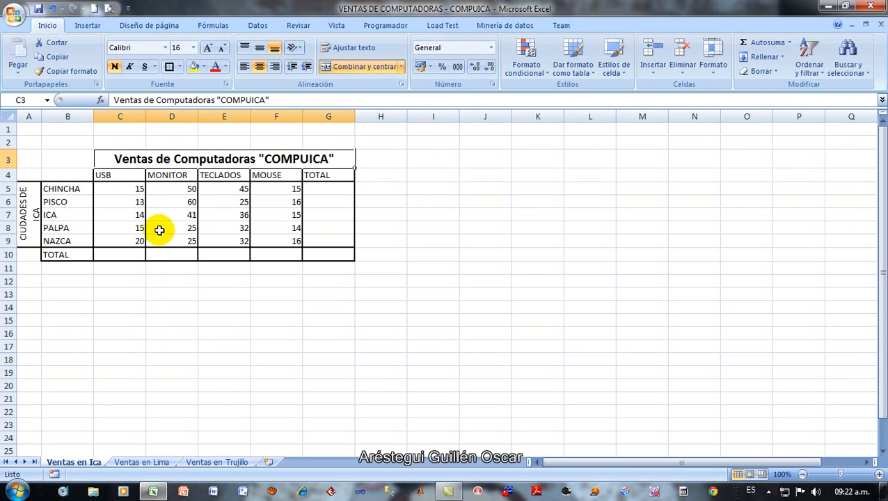
{"action": "left_click", "coordinate": [125, 179]}
{"action": "left_click_drag", "start_coordinate": [125, 179], "coordinate": [293, 182]}
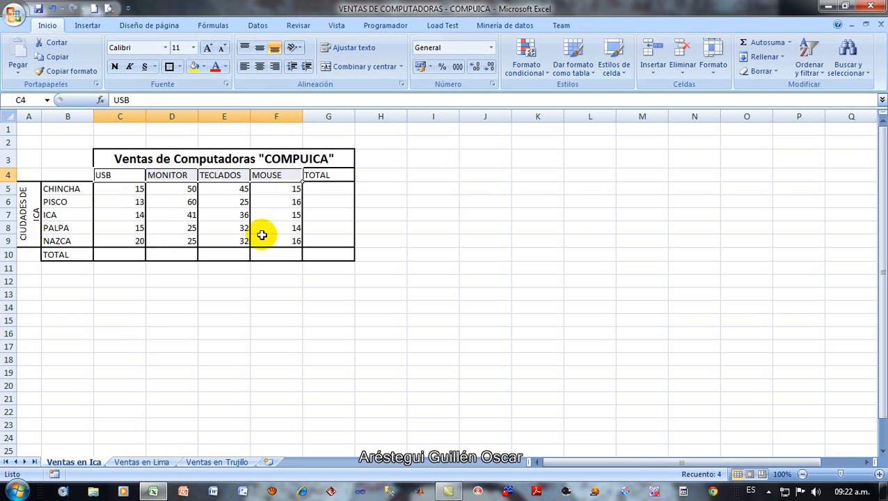
{"action": "left_click", "coordinate": [126, 189]}
{"action": "left_click_drag", "start_coordinate": [125, 189], "coordinate": [287, 238]}
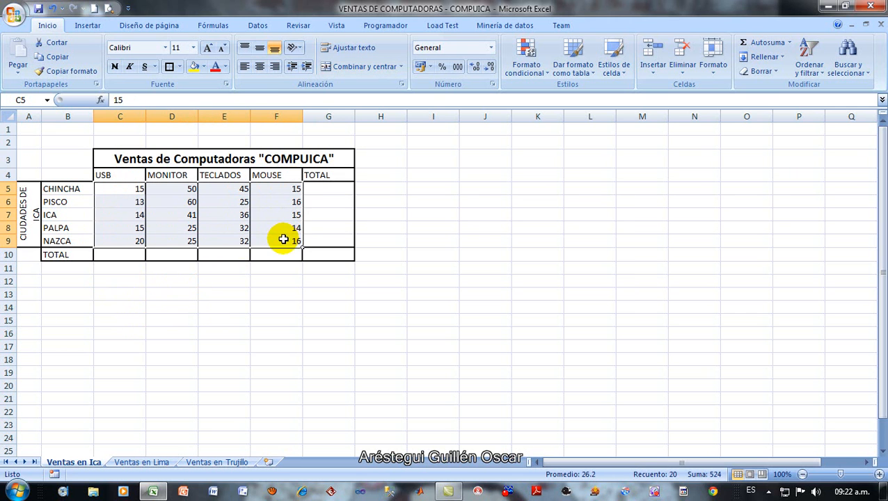
{"action": "left_click_drag", "start_coordinate": [77, 193], "coordinate": [80, 240]}
{"action": "left_click_drag", "start_coordinate": [133, 253], "coordinate": [317, 259]}
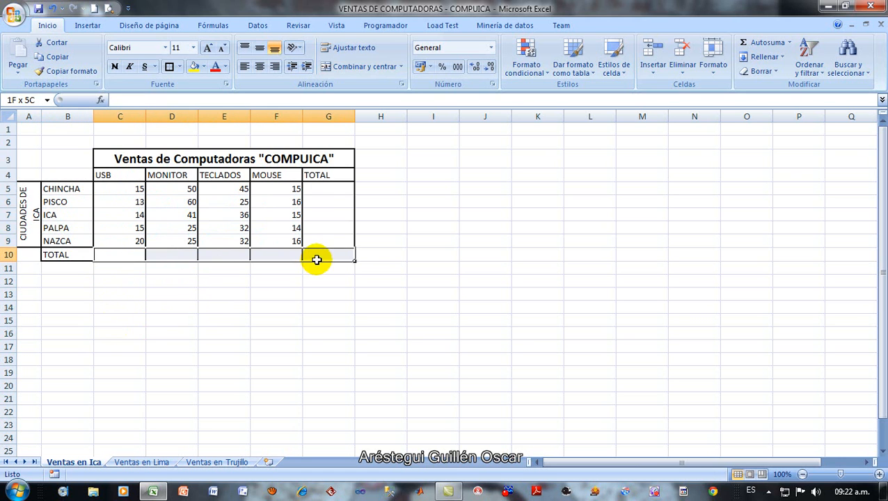
{"action": "left_click", "coordinate": [306, 308]}
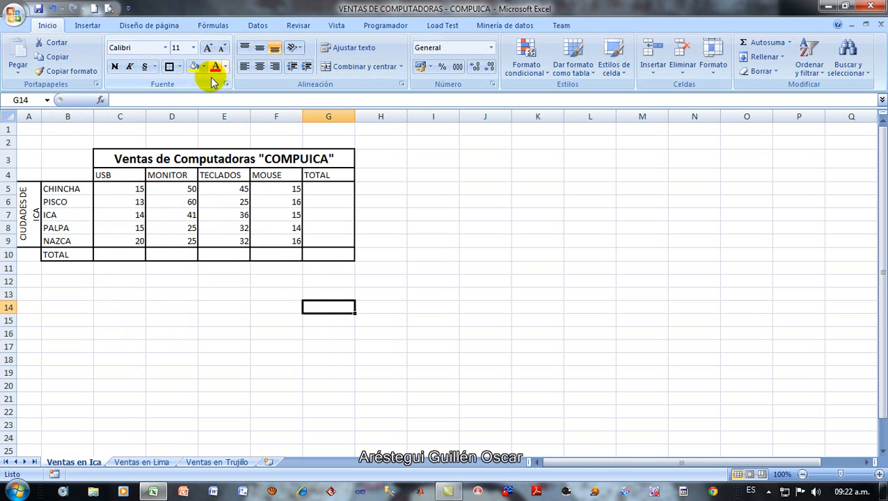
Step: Fill the merged title cell with a custom light red, RGB 251, 95, 110
{"action": "left_click", "coordinate": [135, 159]}
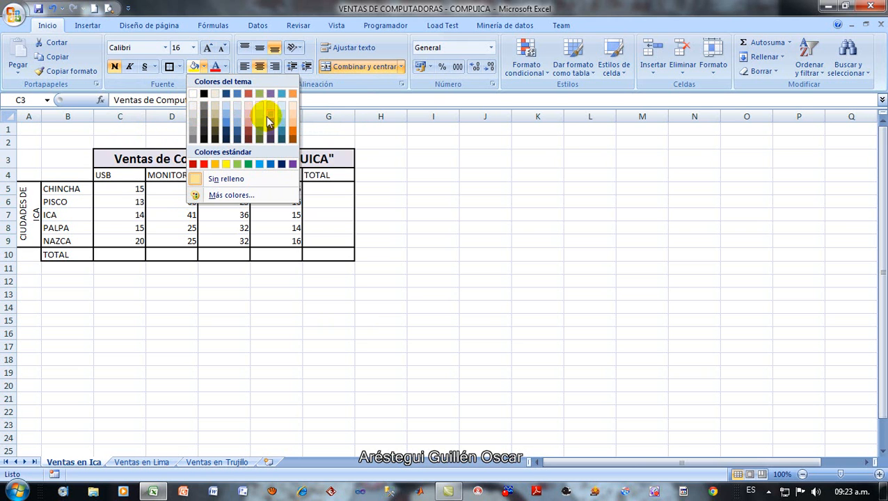
{"action": "left_click", "coordinate": [230, 195]}
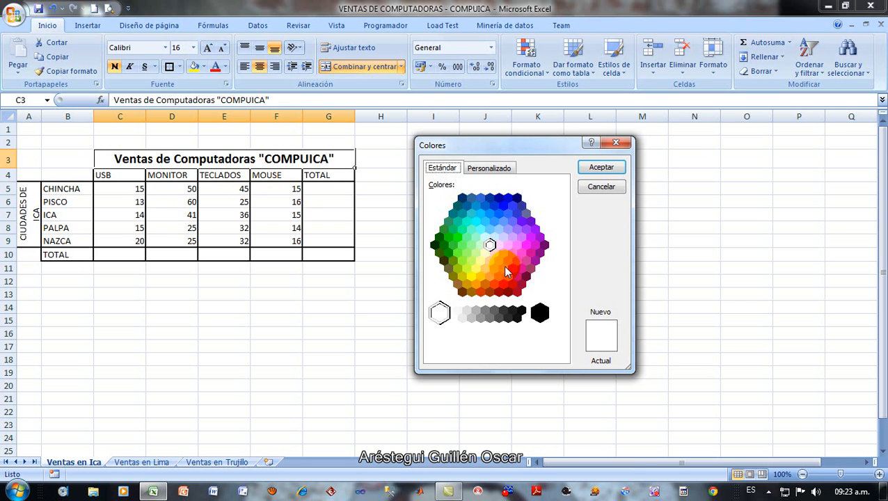
{"action": "left_click", "coordinate": [502, 169]}
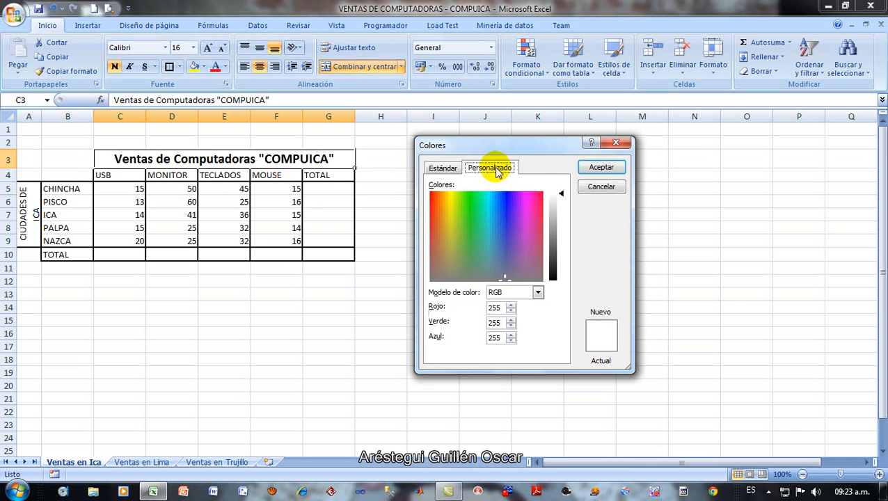
{"action": "left_click", "coordinate": [541, 198]}
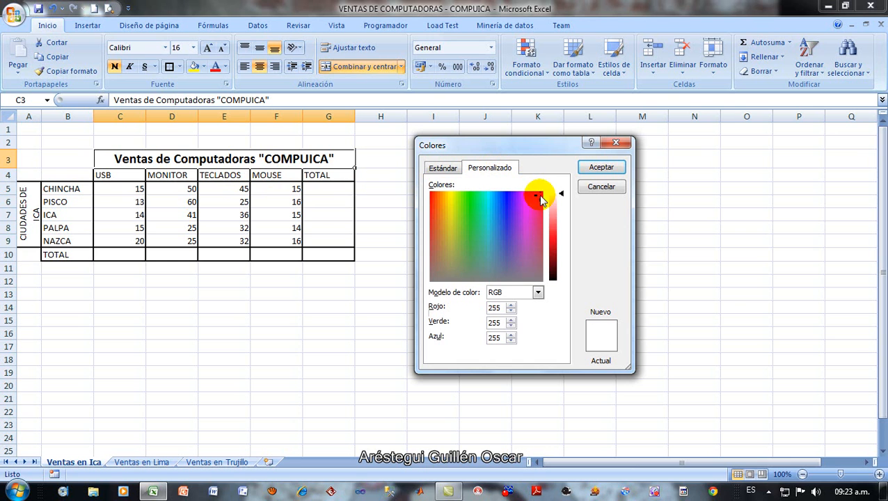
{"action": "left_click_drag", "start_coordinate": [563, 195], "coordinate": [561, 242]}
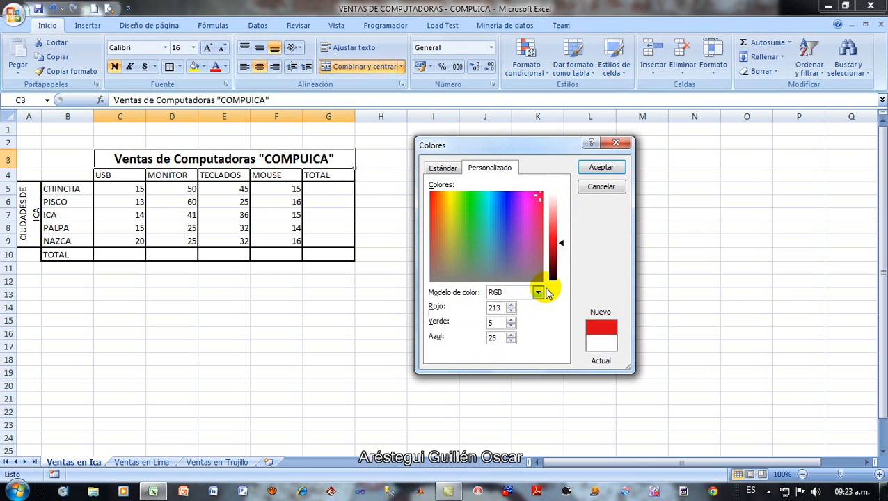
{"action": "left_click_drag", "start_coordinate": [561, 243], "coordinate": [561, 219]}
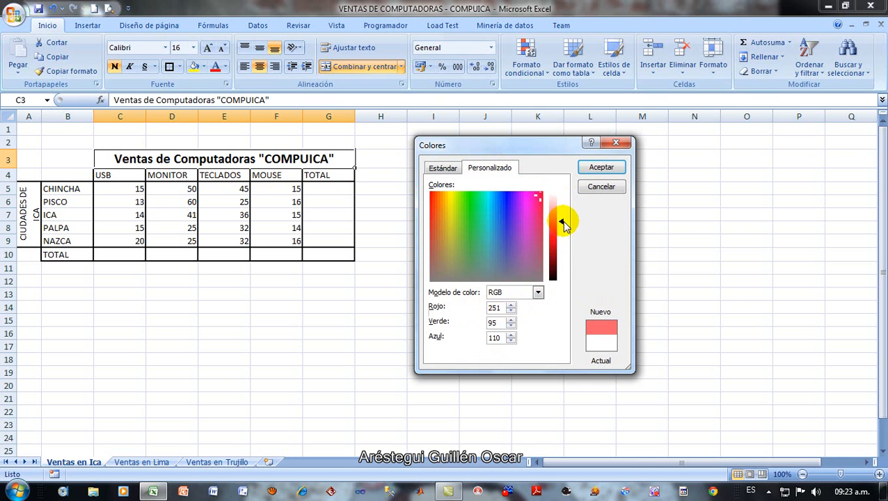
{"action": "left_click", "coordinate": [594, 167]}
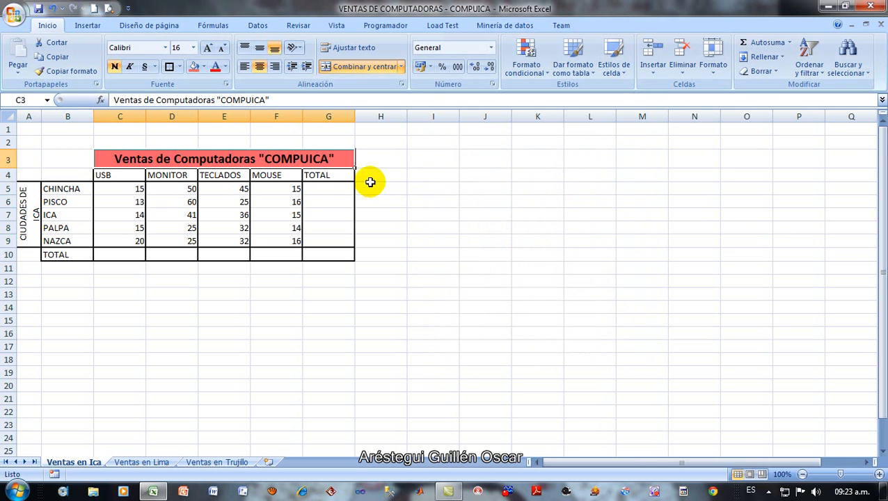
Step: Fill the total cells C10:G10 and G5:G9 and the CIUDADES DE ICA cell with the title's light red
{"action": "left_click_drag", "start_coordinate": [121, 254], "coordinate": [306, 254]}
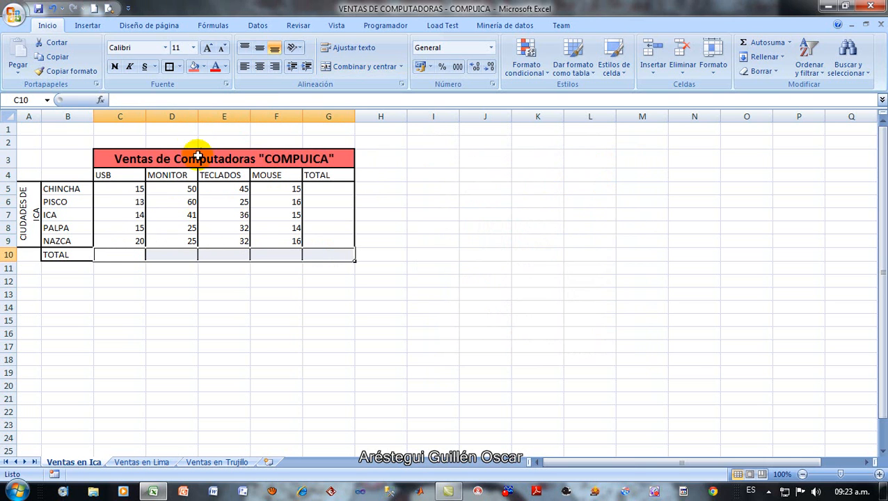
{"action": "left_click", "coordinate": [195, 67]}
{"action": "left_click_drag", "start_coordinate": [324, 188], "coordinate": [318, 241]}
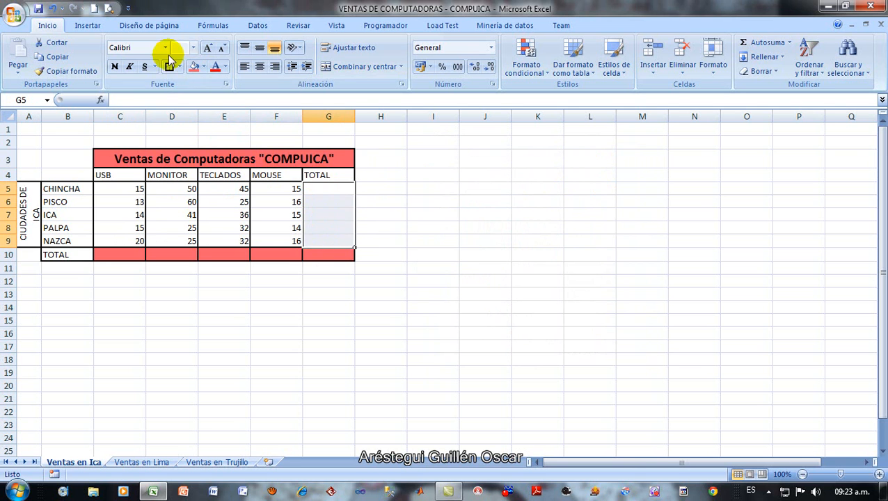
{"action": "left_click", "coordinate": [195, 67]}
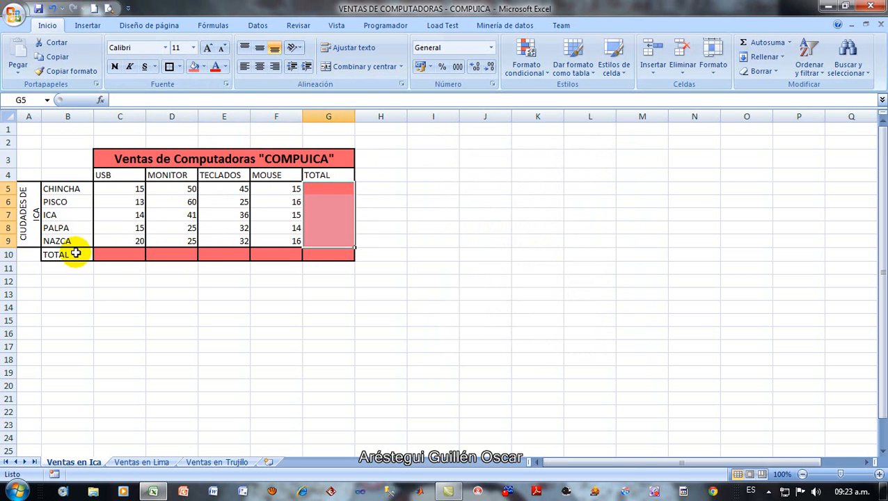
{"action": "left_click", "coordinate": [25, 220]}
{"action": "left_click", "coordinate": [194, 67]}
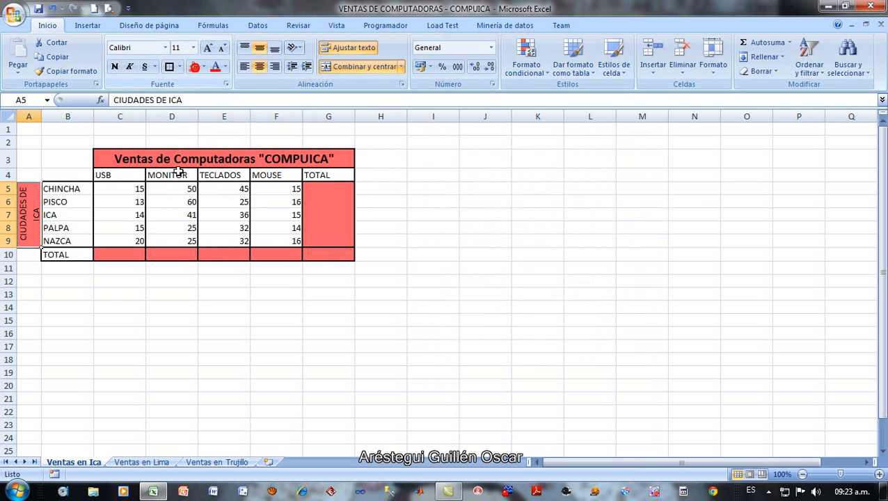
Step: Fill the product headings C4:F4 and the city names B5:B9 with the same medium blue theme color
{"action": "left_click_drag", "start_coordinate": [125, 174], "coordinate": [270, 176]}
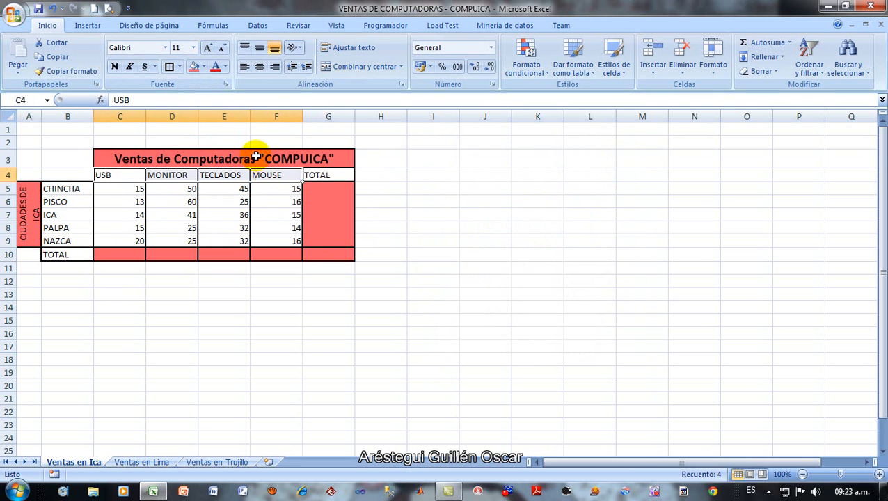
{"action": "left_click", "coordinate": [203, 66]}
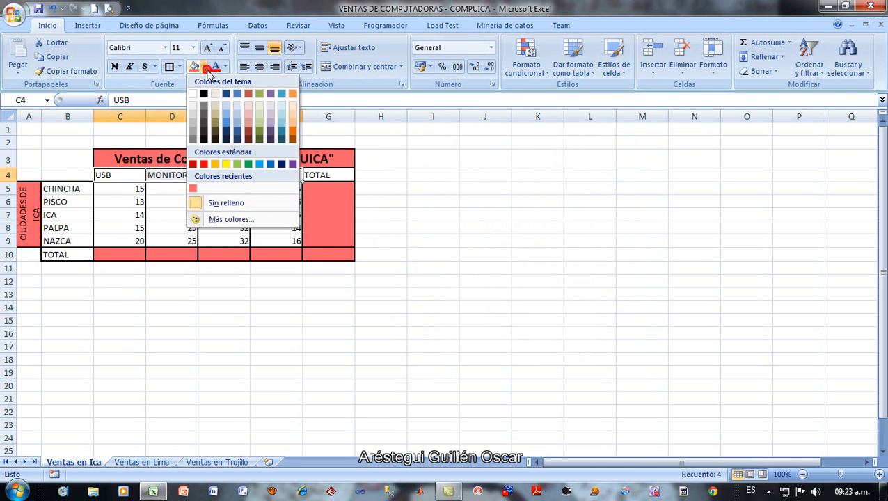
{"action": "left_click", "coordinate": [226, 126]}
{"action": "left_click_drag", "start_coordinate": [55, 189], "coordinate": [77, 236]}
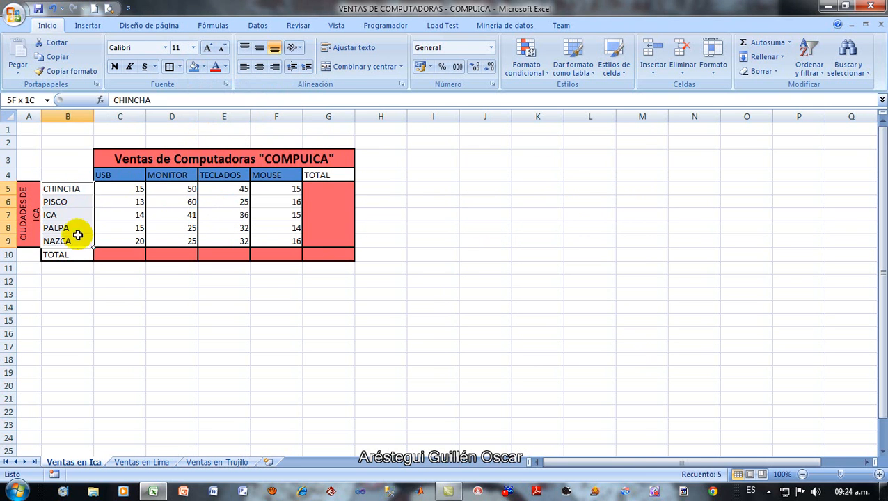
{"action": "left_click", "coordinate": [192, 67]}
Step: Fill the sales figures in C5:F9 with a lighter blue theme color
{"action": "left_click_drag", "start_coordinate": [122, 191], "coordinate": [264, 237]}
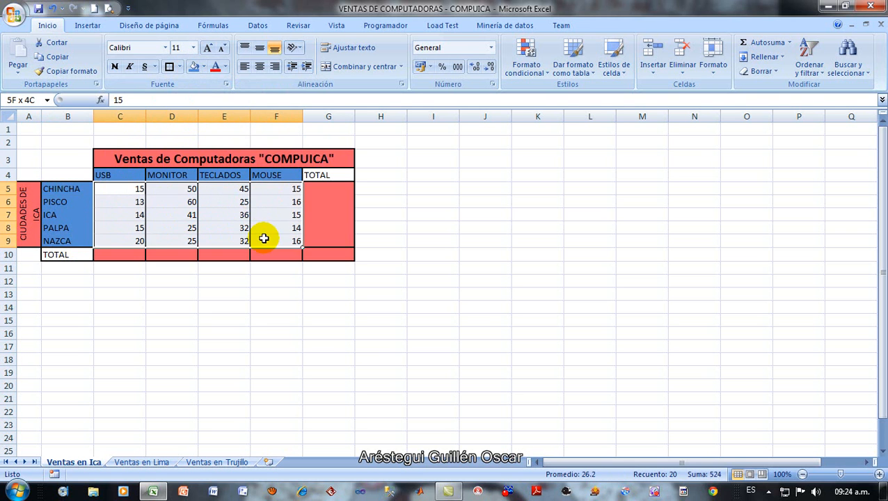
{"action": "left_click", "coordinate": [203, 67]}
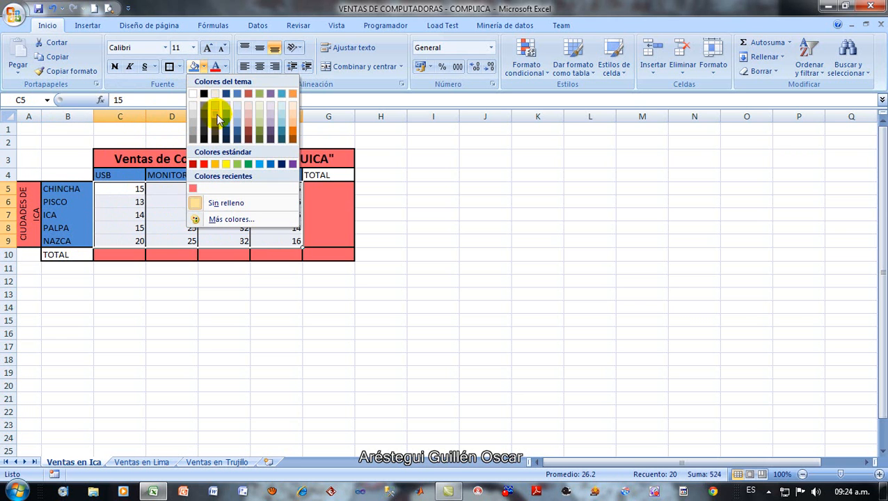
{"action": "left_click", "coordinate": [238, 127]}
{"action": "left_click", "coordinate": [220, 291]}
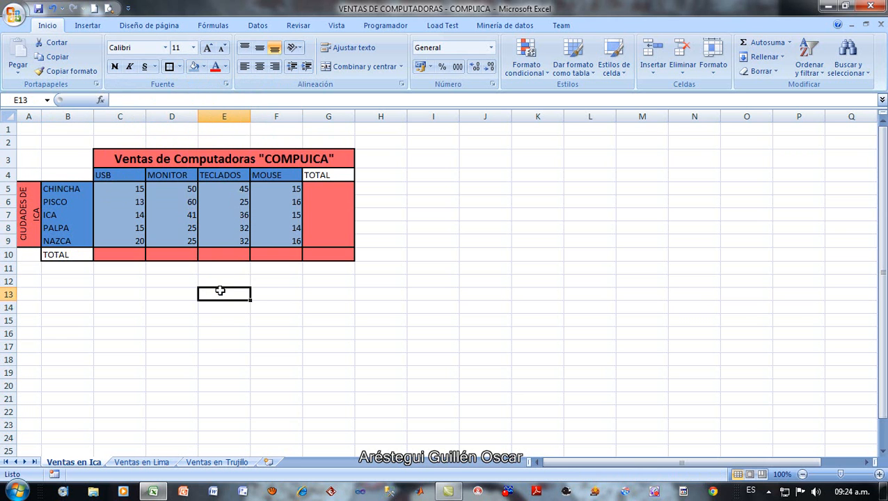
Step: Fill both TOTAL label cells, G4 and B10, with standard green
{"action": "left_click", "coordinate": [328, 175]}
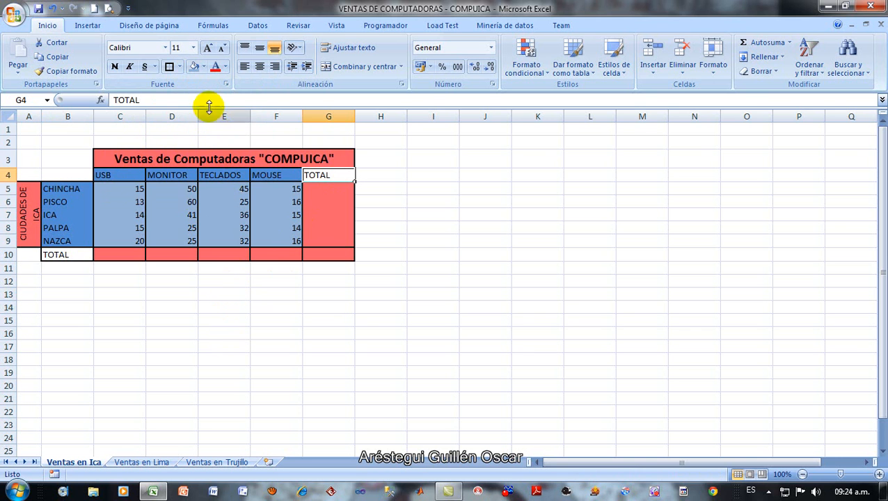
{"action": "left_click", "coordinate": [202, 69]}
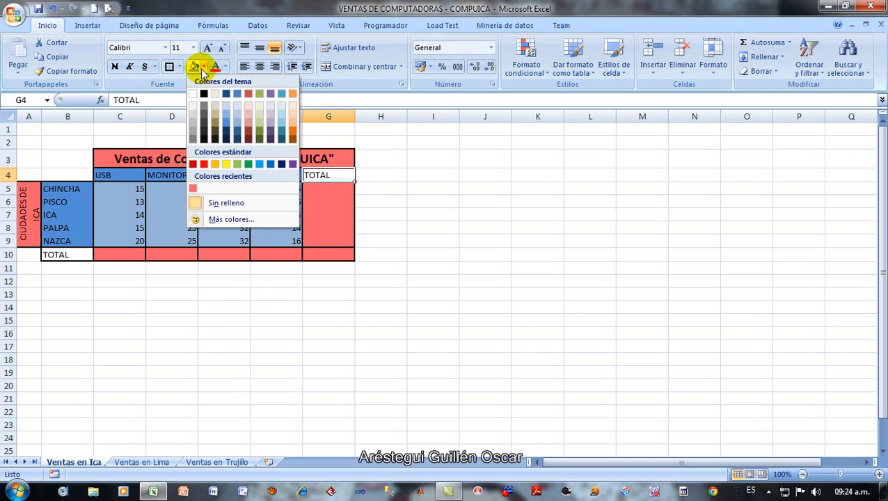
{"action": "left_click", "coordinate": [249, 167]}
{"action": "left_click", "coordinate": [80, 255]}
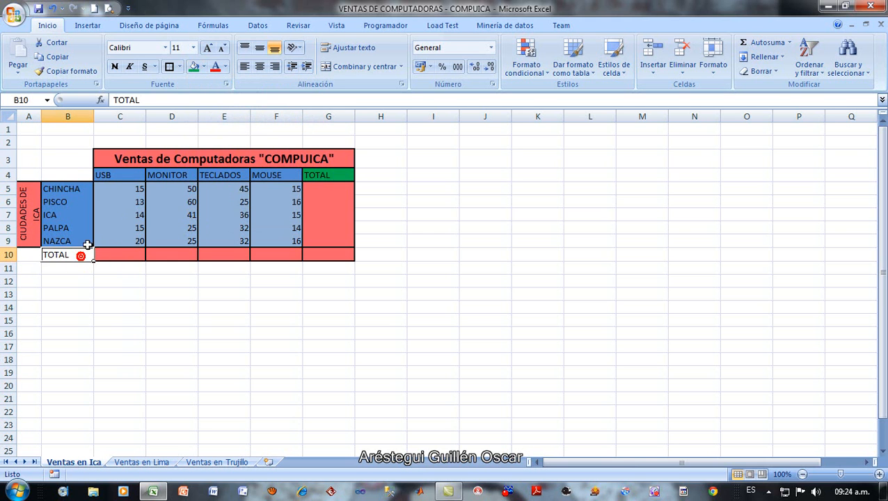
{"action": "left_click", "coordinate": [194, 66]}
{"action": "left_click", "coordinate": [192, 374]}
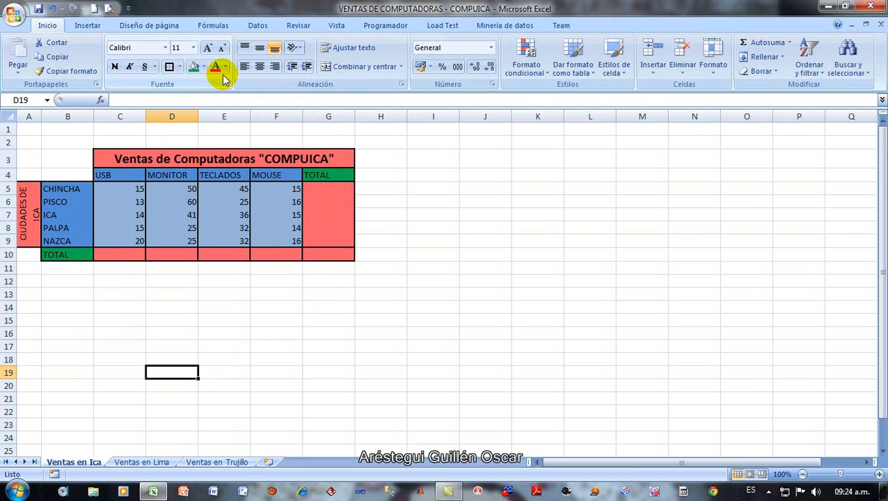
{"action": "left_click", "coordinate": [131, 177]}
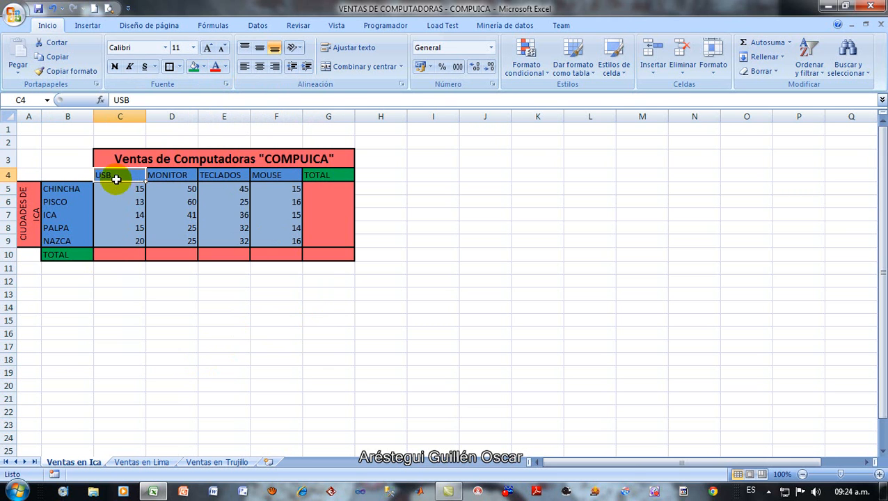
{"action": "left_click", "coordinate": [225, 67]}
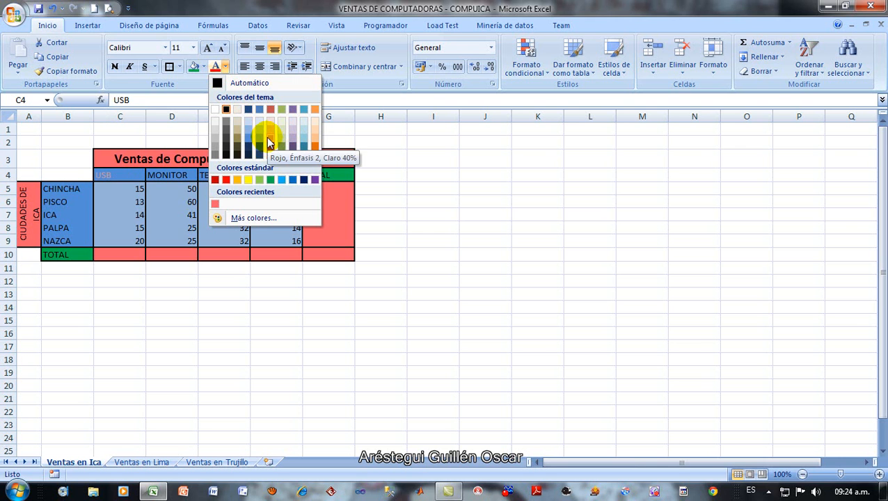
{"action": "left_click", "coordinate": [177, 133]}
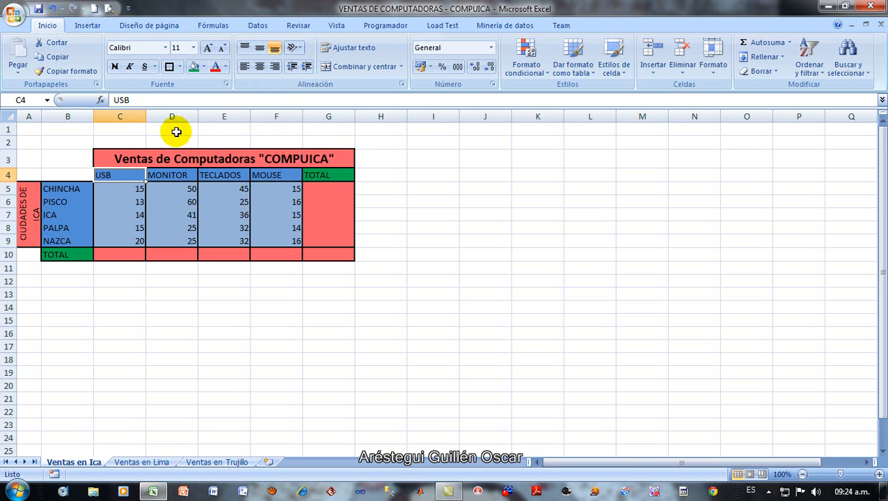
Step: Try font sizes 10 and 14 on the product headings C4:F4 and restore size 11
{"action": "left_click", "coordinate": [117, 281]}
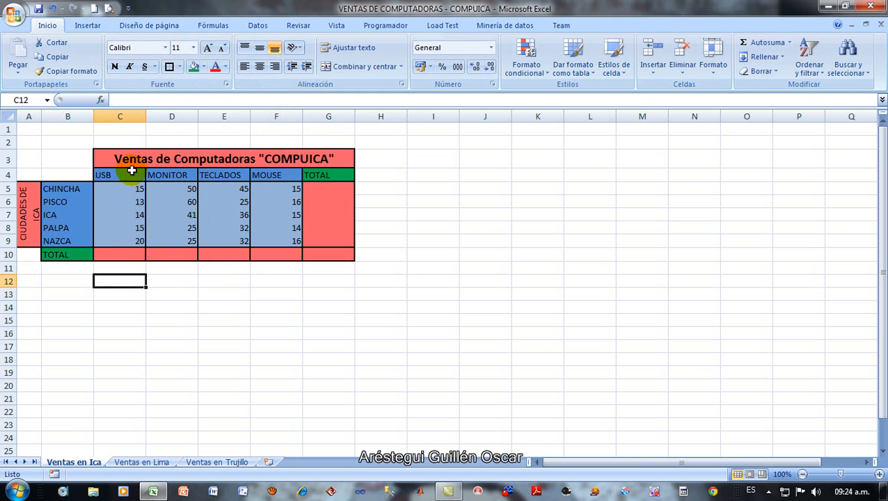
{"action": "left_click_drag", "start_coordinate": [119, 179], "coordinate": [280, 175]}
{"action": "left_click", "coordinate": [164, 48]}
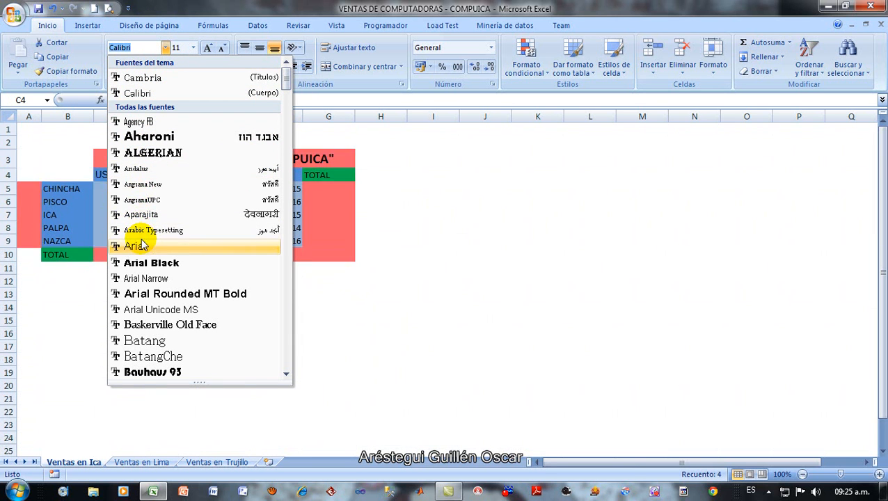
{"action": "left_click", "coordinate": [125, 189]}
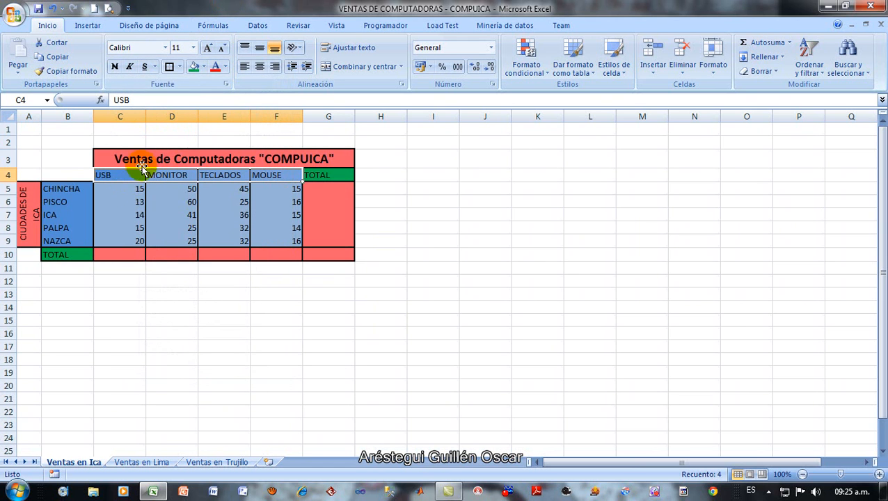
{"action": "left_click", "coordinate": [222, 53]}
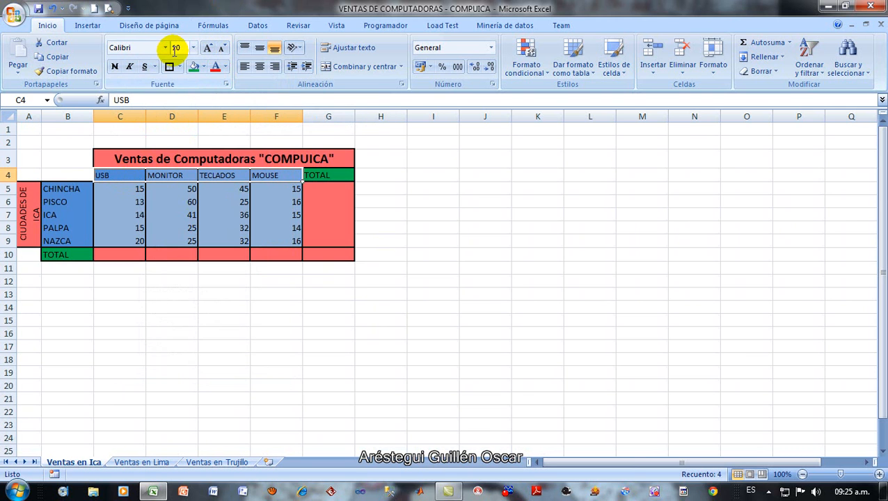
{"action": "left_click", "coordinate": [206, 50]}
{"action": "left_click", "coordinate": [207, 50]}
{"action": "left_click", "coordinate": [206, 52]}
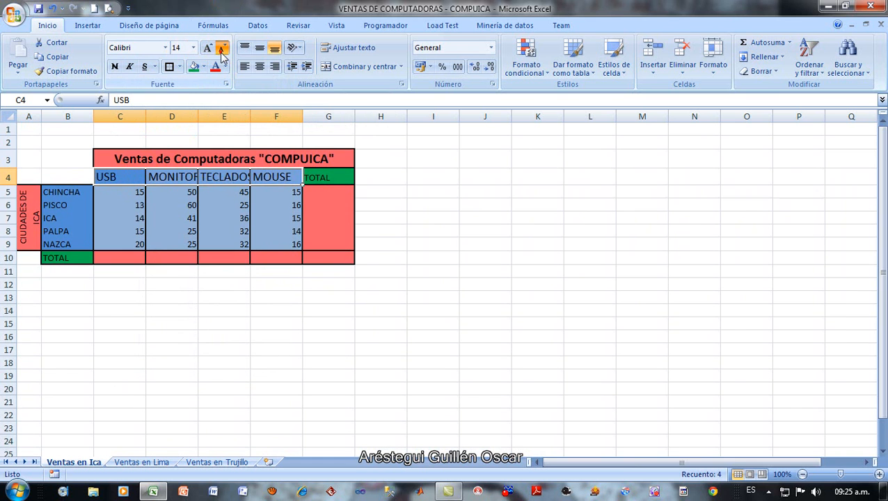
{"action": "left_click", "coordinate": [221, 51]}
{"action": "left_click", "coordinate": [222, 52]}
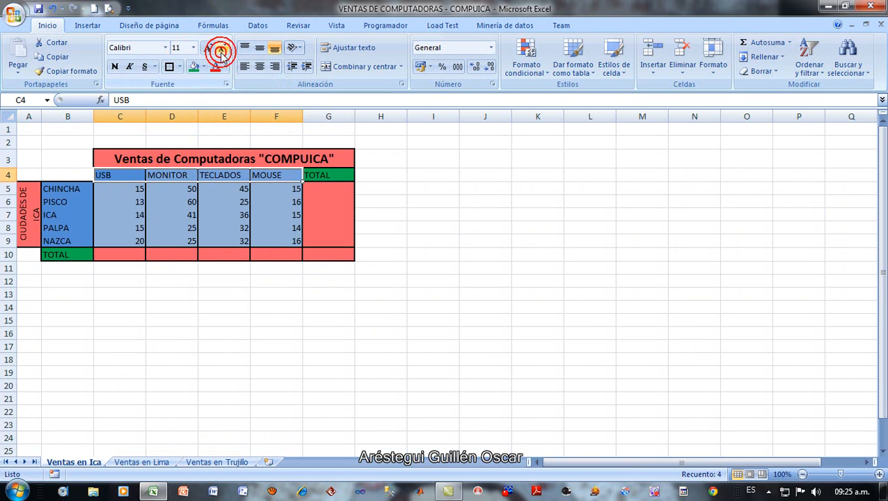
Step: Make the TOTAL labels in G4 and B10 bold
{"action": "left_click", "coordinate": [114, 188]}
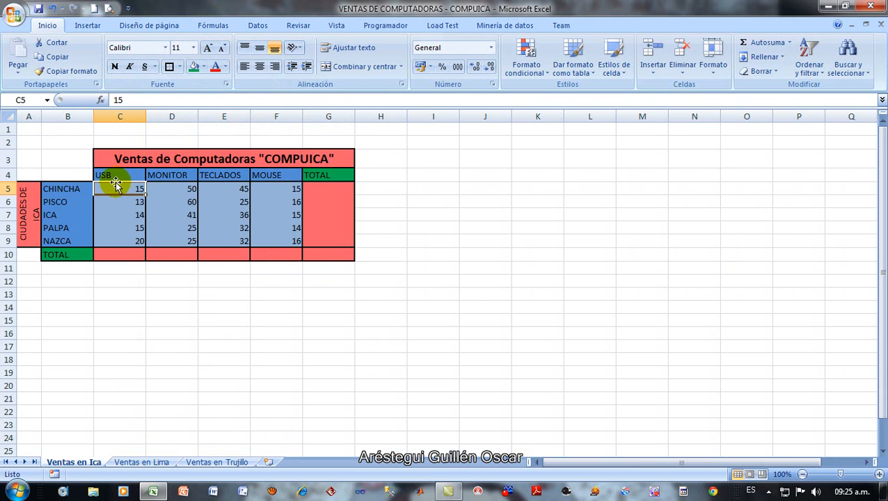
{"action": "left_click_drag", "start_coordinate": [113, 174], "coordinate": [267, 180]}
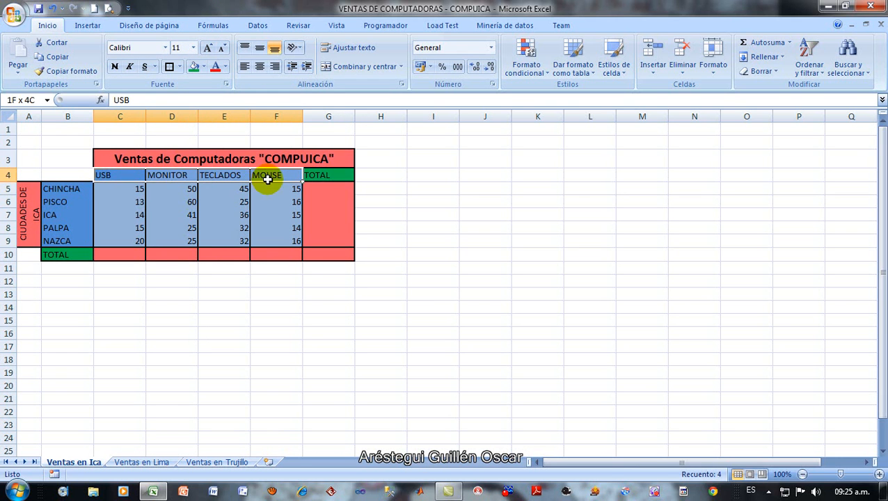
{"action": "left_click", "coordinate": [330, 177]}
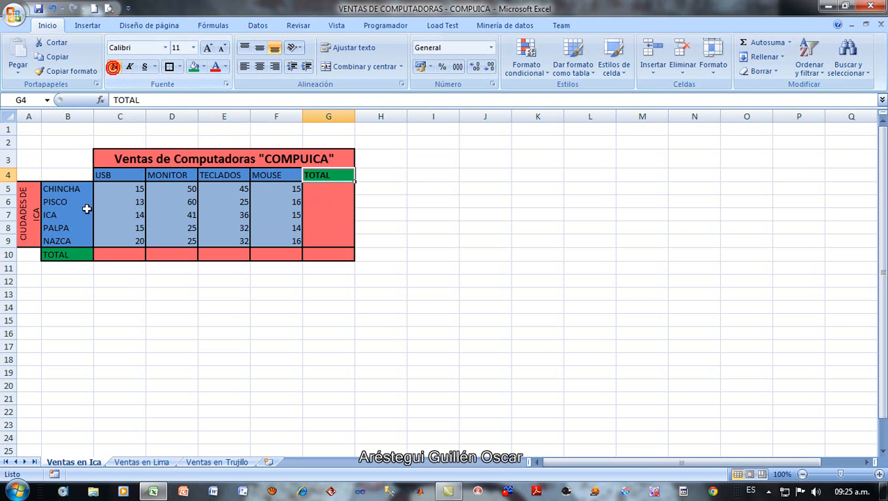
{"action": "left_click", "coordinate": [64, 256]}
{"action": "left_click", "coordinate": [115, 66]}
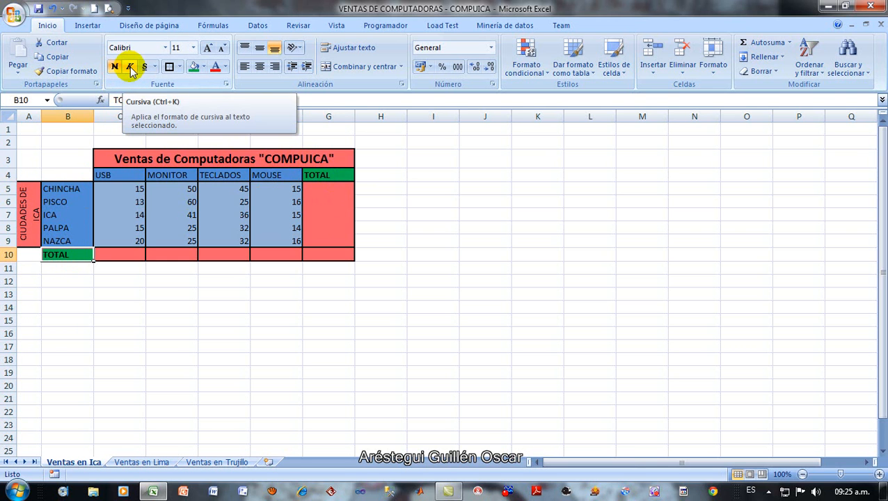
{"action": "left_click", "coordinate": [154, 67]}
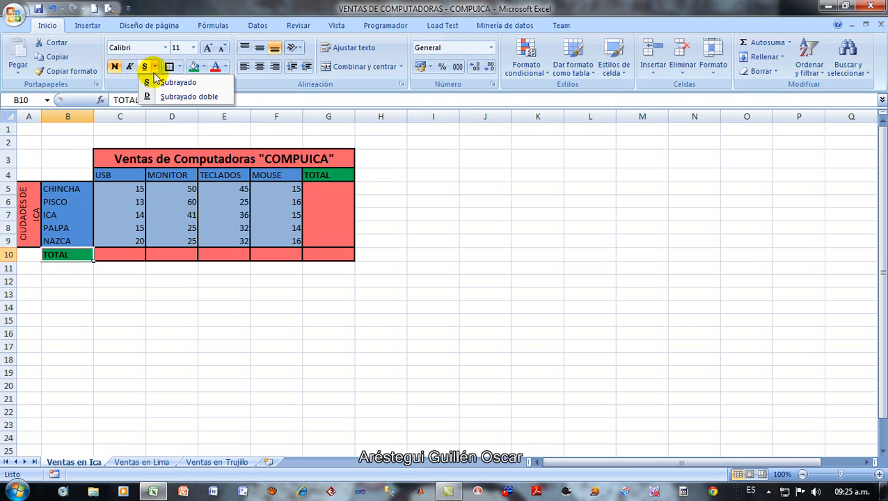
{"action": "left_click", "coordinate": [198, 5]}
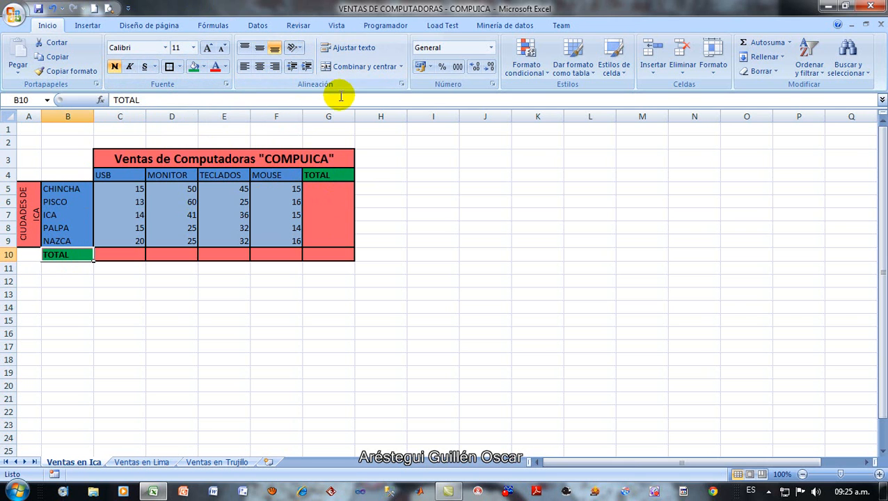
Step: Try centering the city names in B5:B9 and set them back to left alignment
{"action": "left_click", "coordinate": [18, 217]}
{"action": "left_click", "coordinate": [63, 216]}
{"action": "left_click_drag", "start_coordinate": [66, 188], "coordinate": [63, 241]}
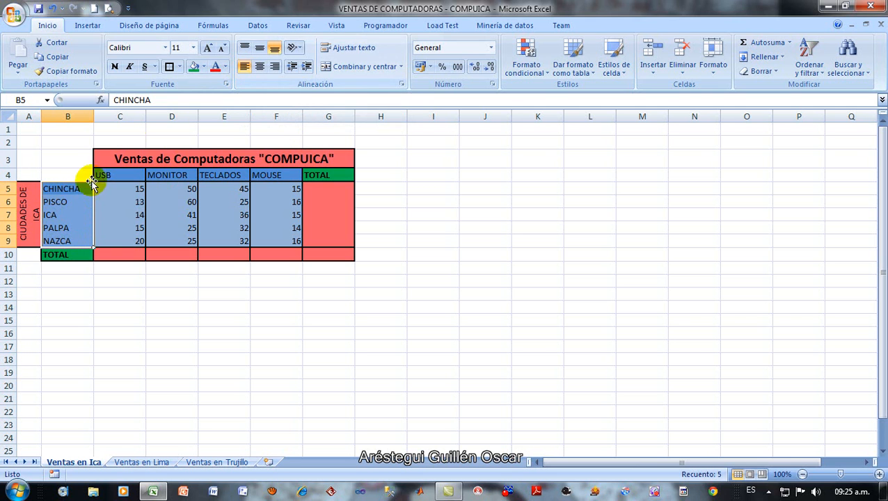
{"action": "left_click", "coordinate": [245, 67]}
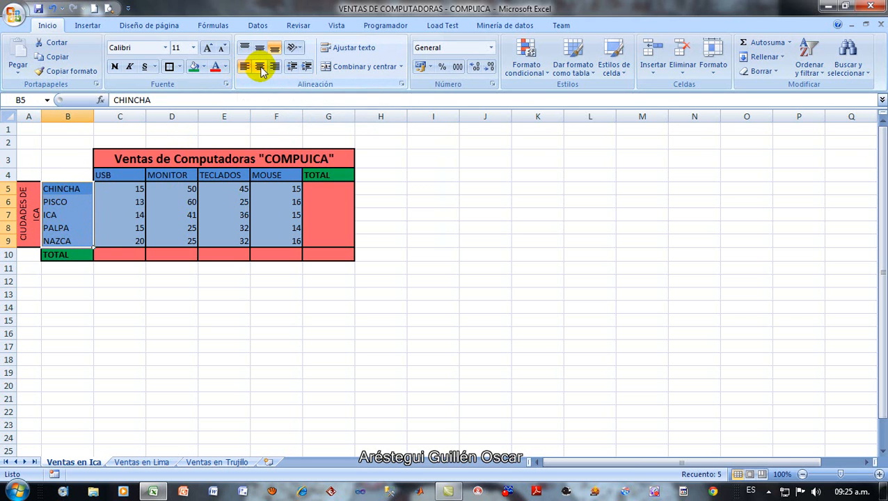
{"action": "left_click", "coordinate": [260, 68]}
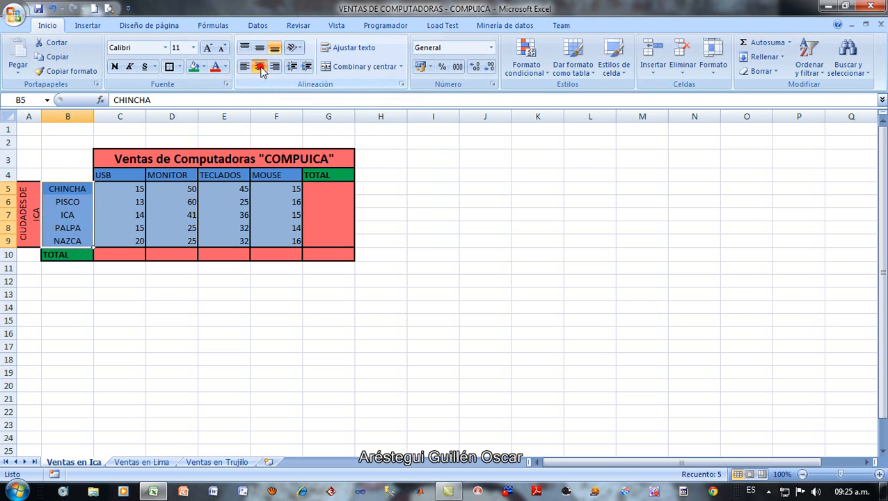
{"action": "left_click", "coordinate": [246, 67]}
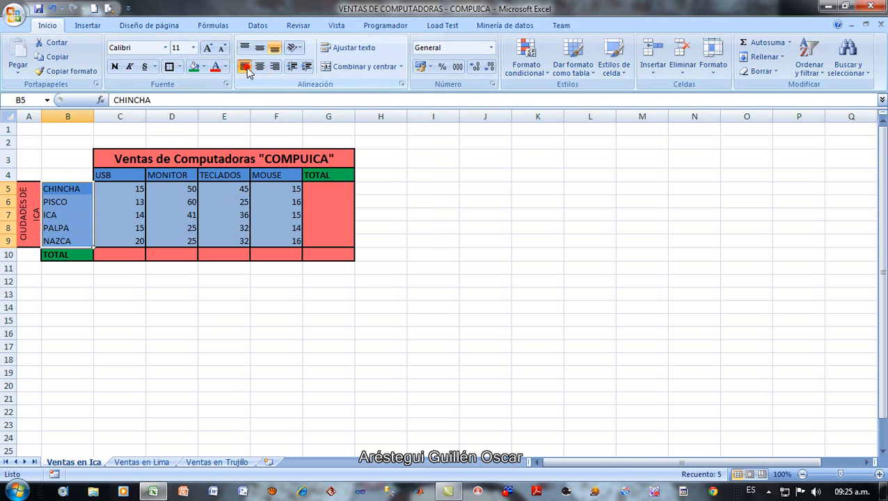
Step: Try a two-level indent on the city names in B5:B9 and settle on a one-level indent
{"action": "left_click", "coordinate": [307, 69]}
{"action": "left_click", "coordinate": [307, 69]}
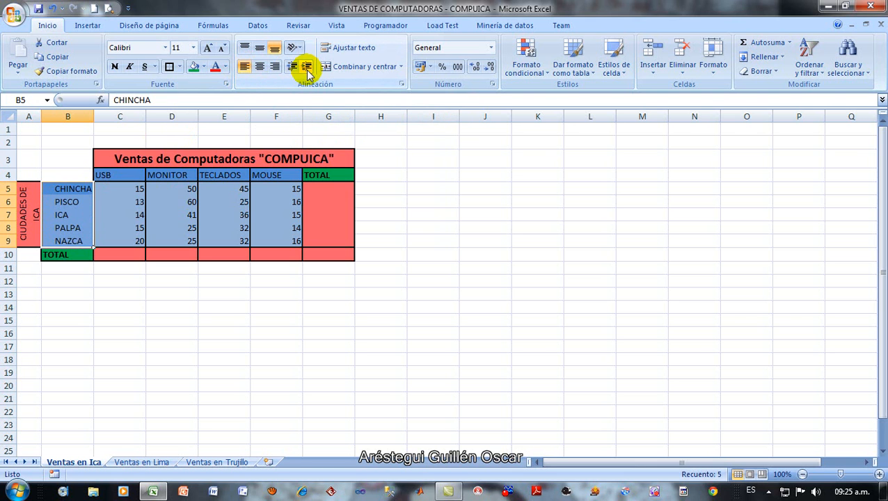
{"action": "left_click", "coordinate": [292, 68]}
{"action": "left_click", "coordinate": [292, 68]}
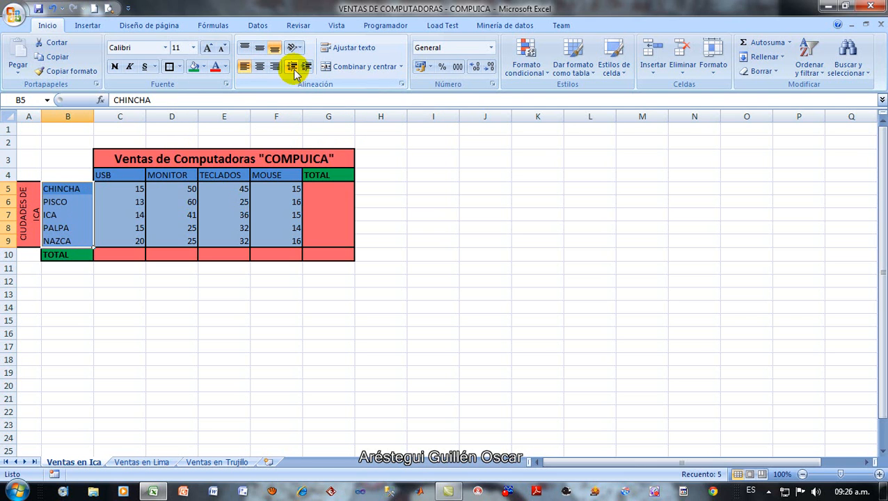
{"action": "left_click", "coordinate": [307, 68]}
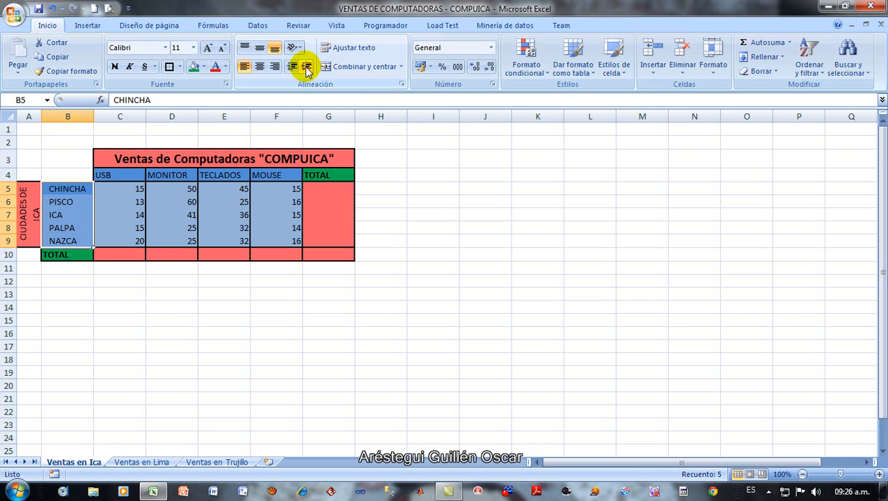
Step: Center the headings, sales figures and total cells in C4:G10 horizontally
{"action": "left_click_drag", "start_coordinate": [113, 175], "coordinate": [307, 255]}
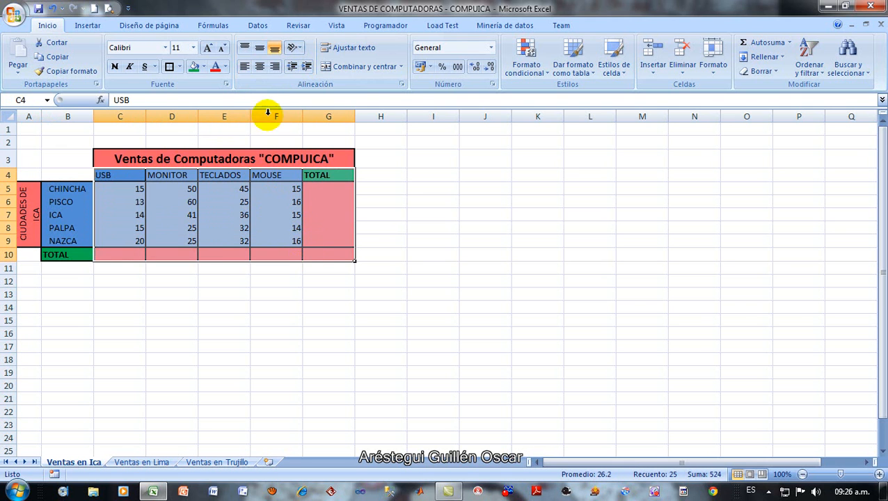
{"action": "left_click", "coordinate": [260, 66]}
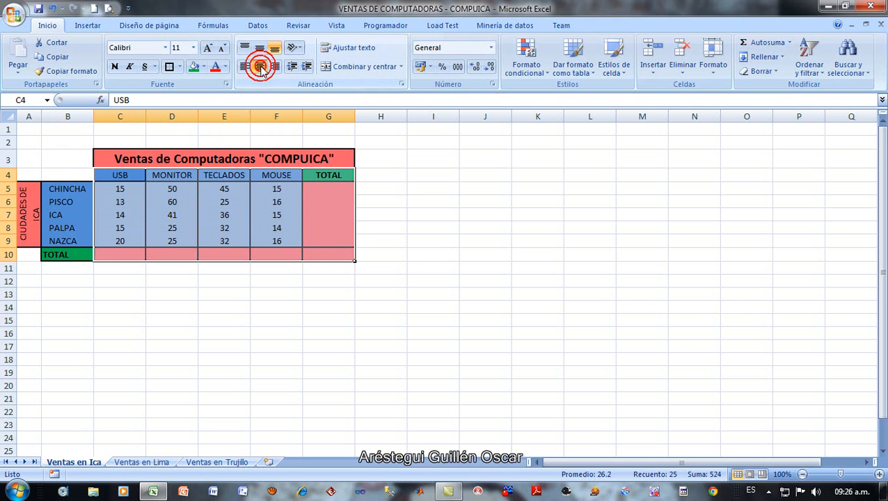
{"action": "left_click", "coordinate": [238, 210]}
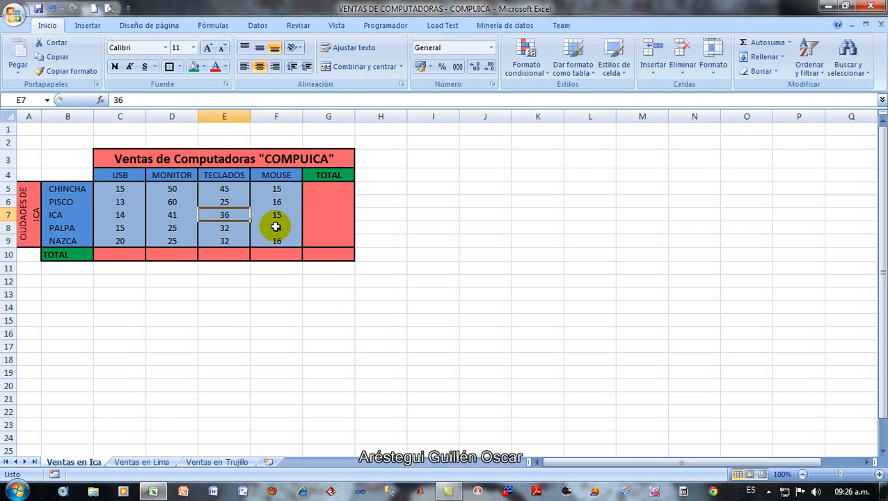
{"action": "left_click", "coordinate": [276, 227]}
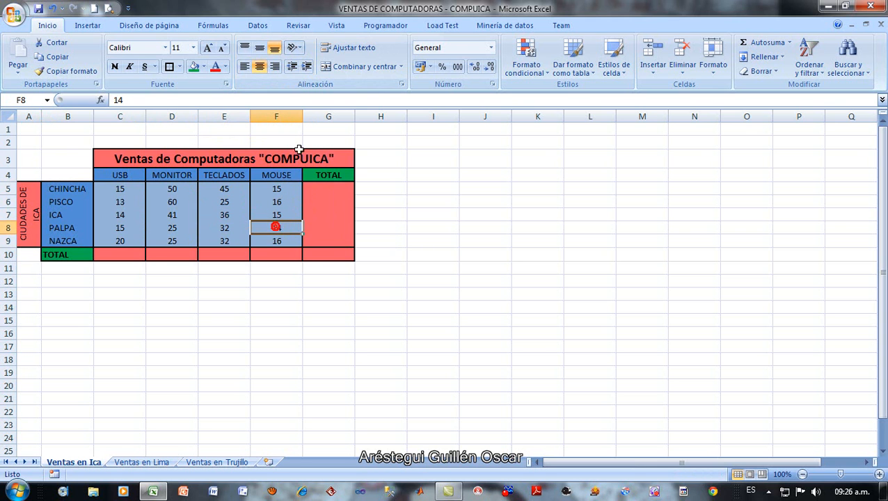
{"action": "left_click", "coordinate": [297, 49]}
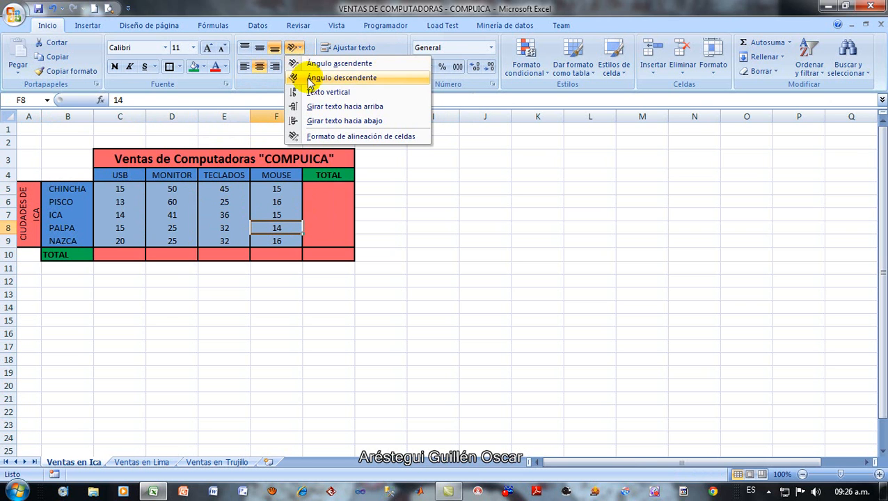
{"action": "left_click", "coordinate": [293, 46]}
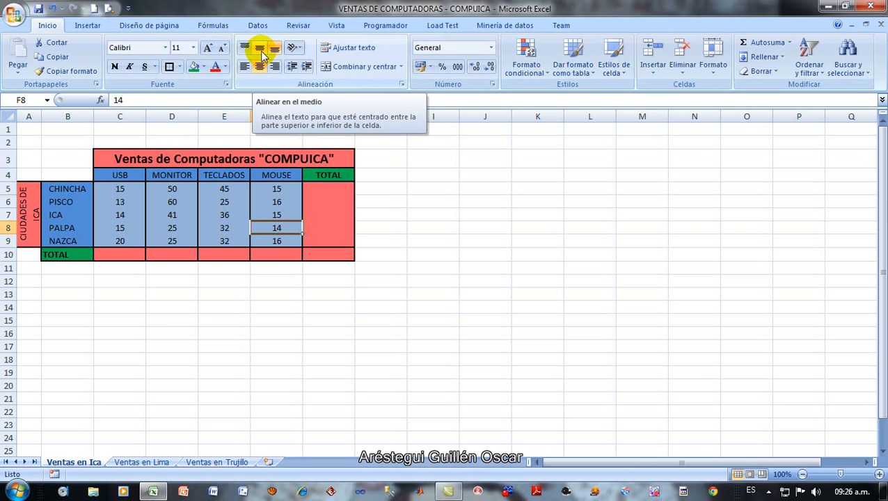
{"action": "left_click", "coordinate": [201, 215]}
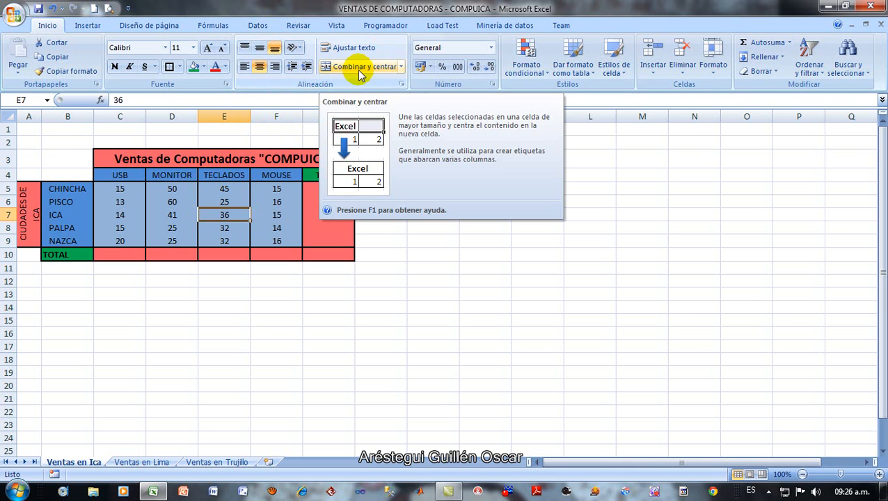
{"action": "left_click", "coordinate": [401, 67]}
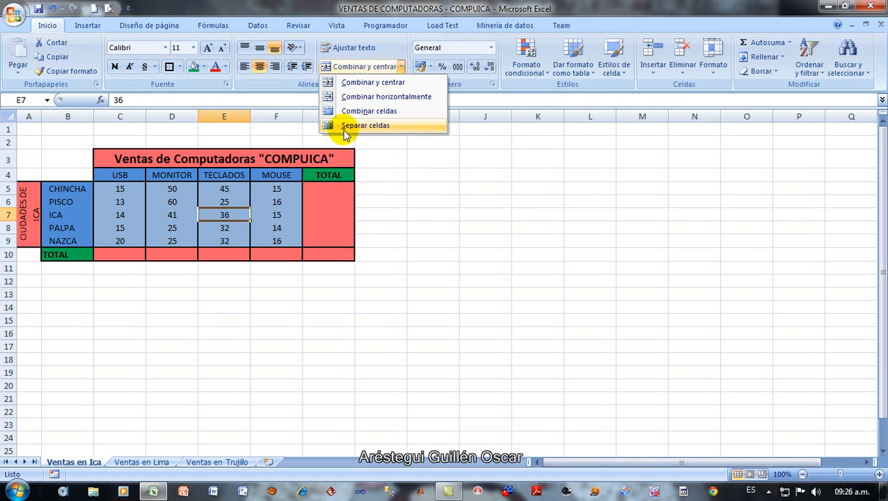
{"action": "left_click", "coordinate": [357, 7]}
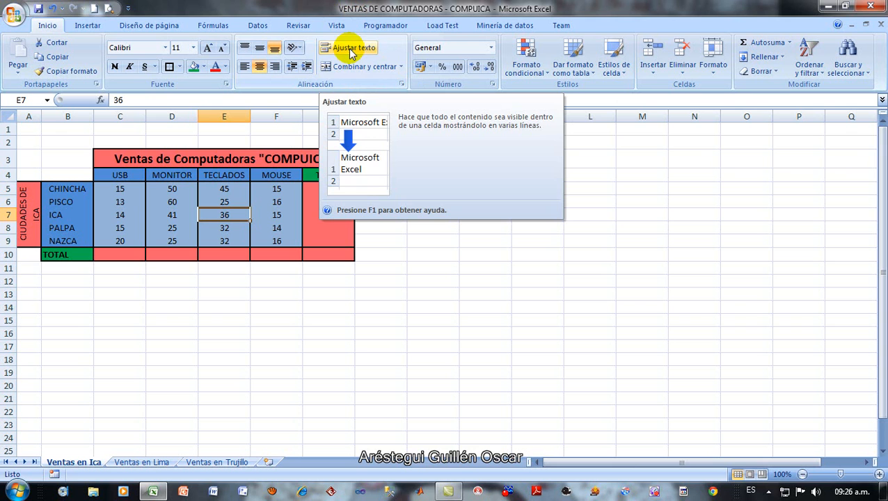
{"action": "left_click", "coordinate": [230, 201]}
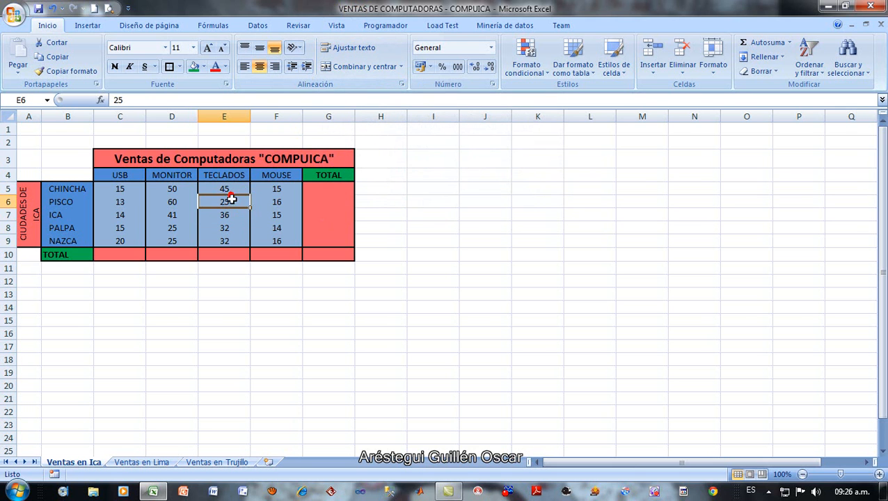
{"action": "left_click", "coordinate": [284, 218]}
{"action": "left_click", "coordinate": [318, 213]}
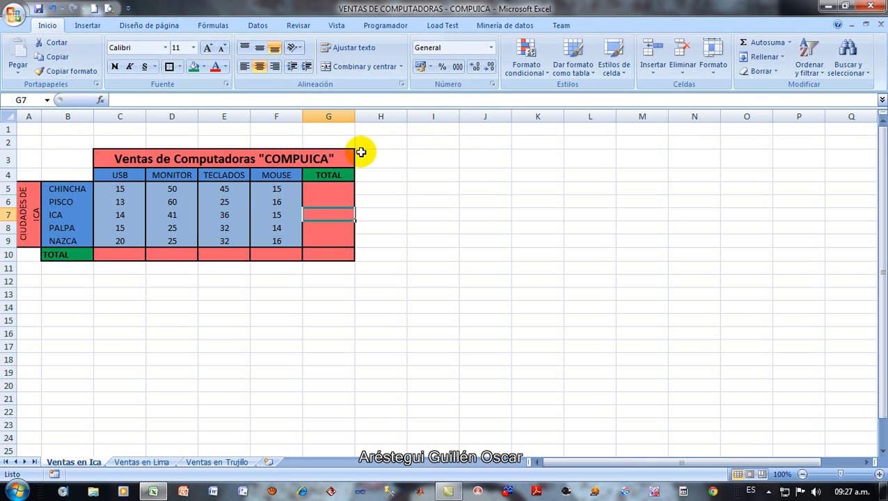
{"action": "left_click", "coordinate": [245, 204]}
{"action": "left_click", "coordinate": [122, 254]}
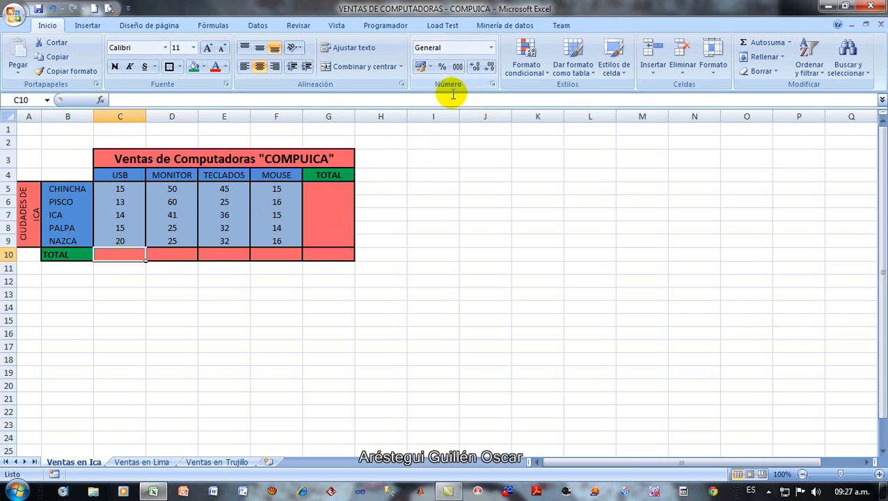
{"action": "left_click", "coordinate": [491, 49]}
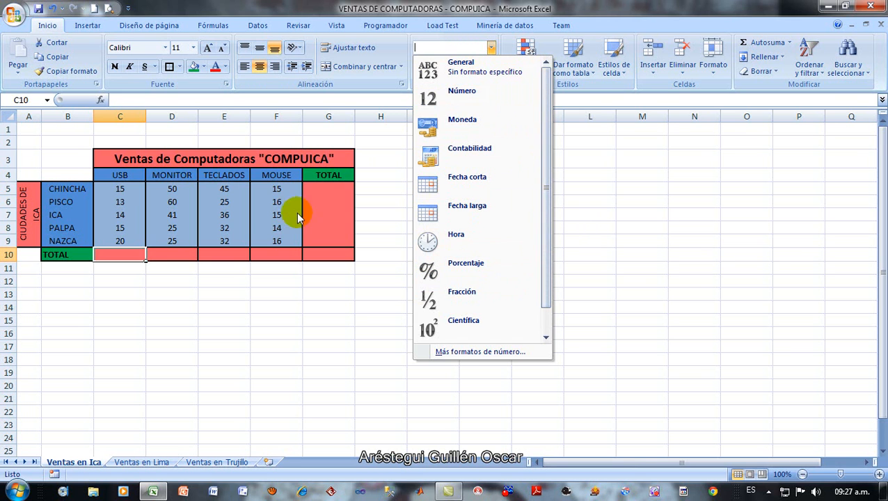
{"action": "left_click", "coordinate": [370, 6]}
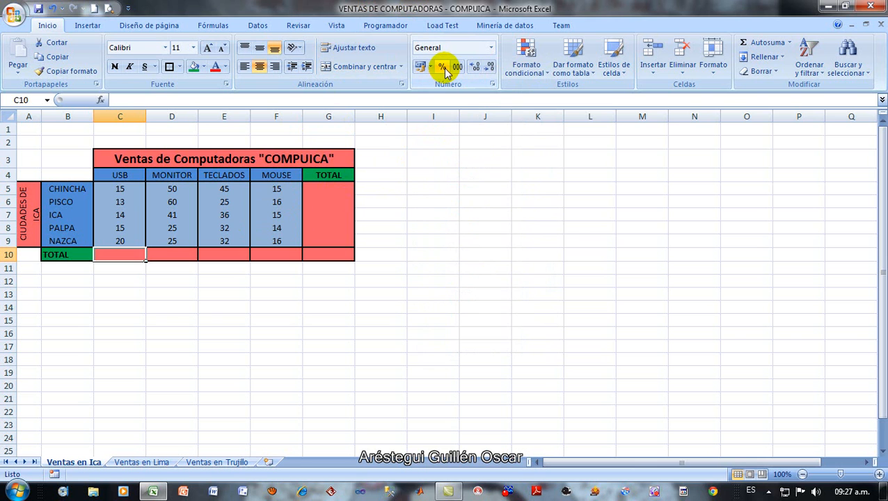
Step: Enter 50 as a plain number in E16 and 50% in F16 using the percentage format
{"action": "left_click", "coordinate": [205, 330]}
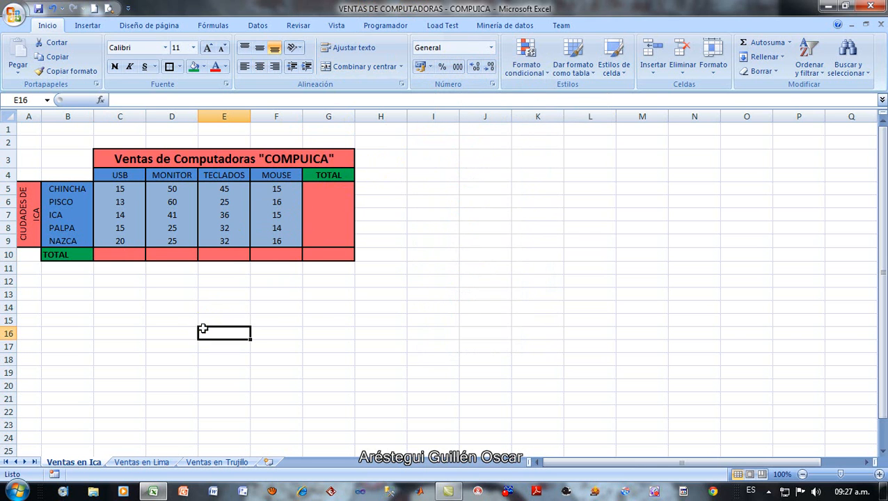
{"action": "type", "text": "50"}
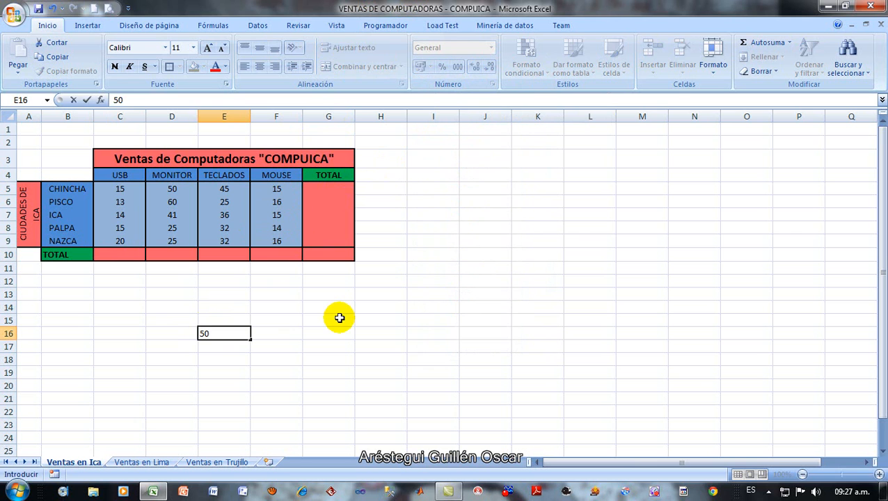
{"action": "key", "text": "Tab"}
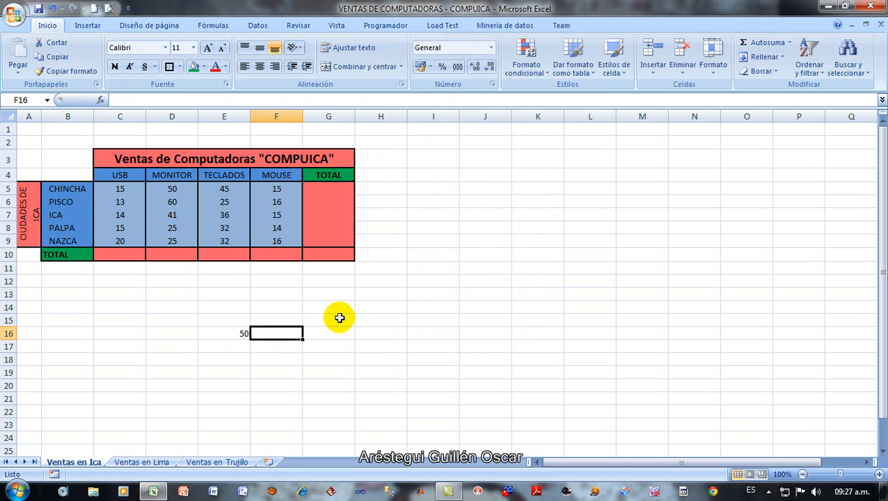
{"action": "left_click", "coordinate": [287, 334]}
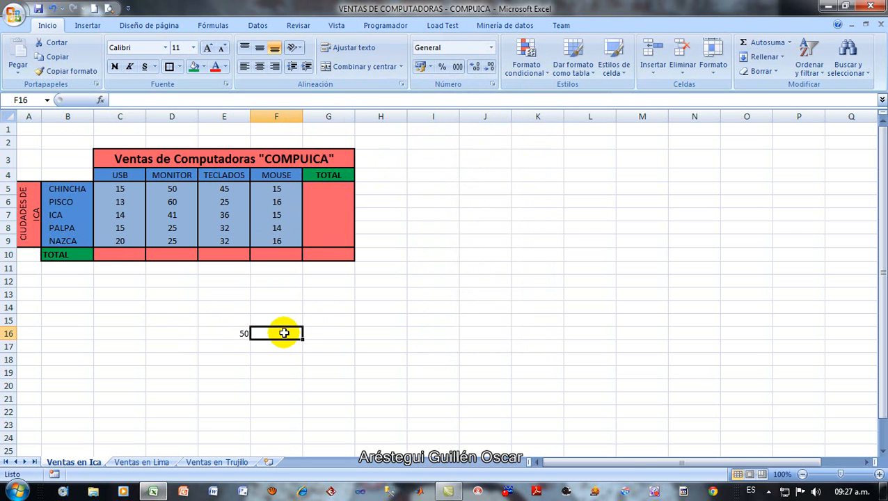
{"action": "left_click", "coordinate": [441, 66]}
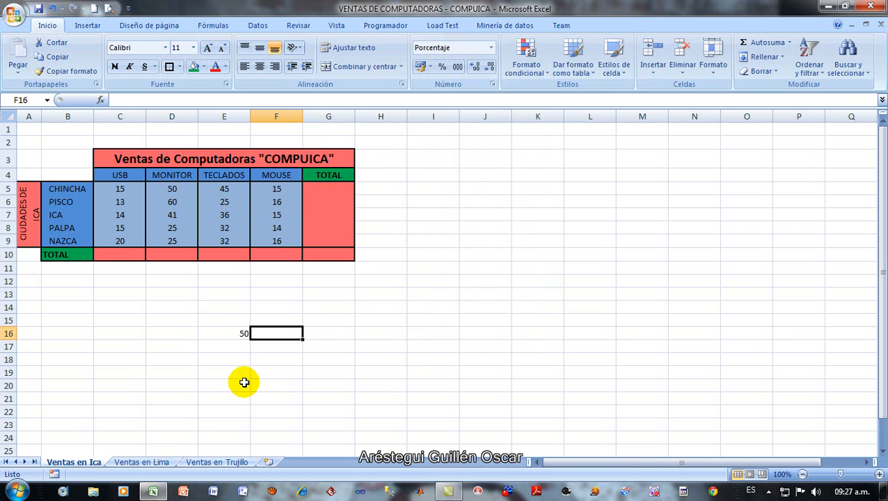
{"action": "type", "text": "50"}
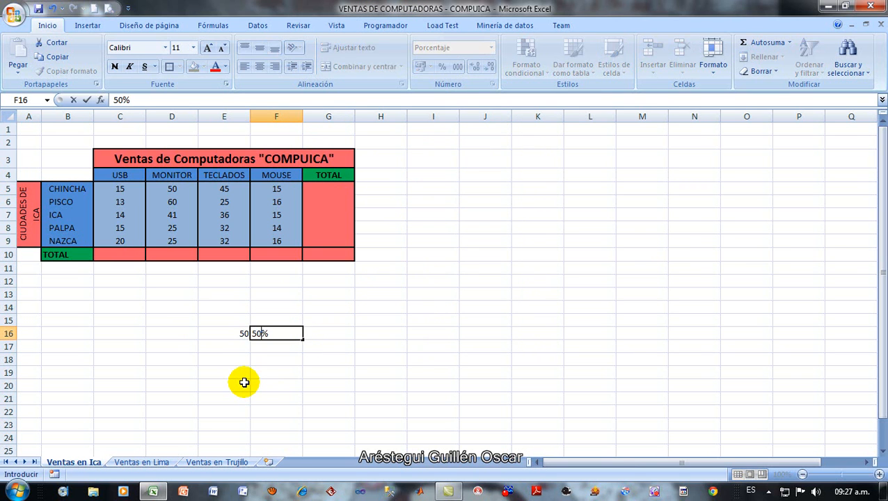
{"action": "key", "text": "Return"}
Step: Replace the percentage in F16 with 5%
{"action": "left_click", "coordinate": [280, 334]}
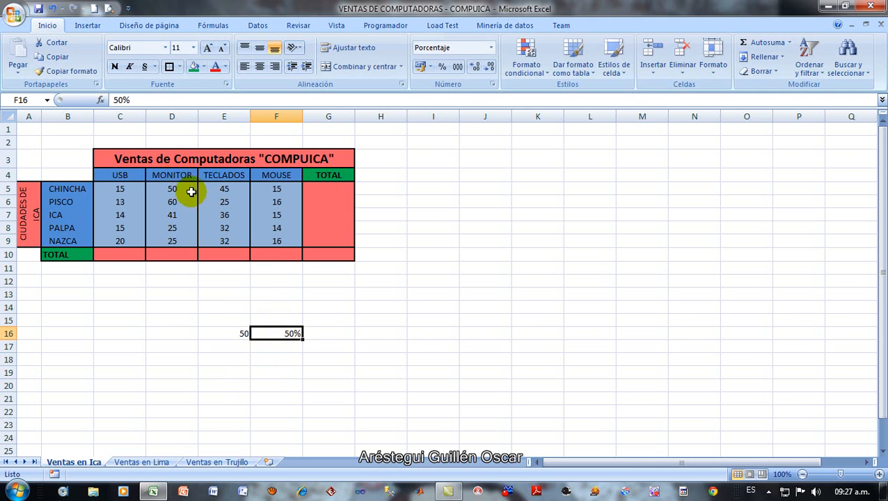
{"action": "left_click", "coordinate": [281, 335]}
{"action": "type", "text": "5"}
{"action": "key", "text": "Return"}
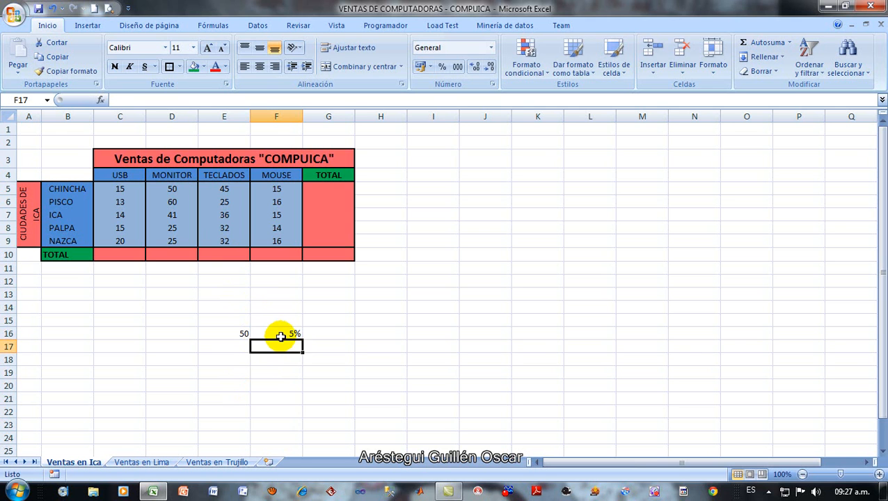
Step: Clear the sample values from E16:F16, keeping the percentage format on F16
{"action": "left_click", "coordinate": [280, 335]}
{"action": "left_click", "coordinate": [236, 336]}
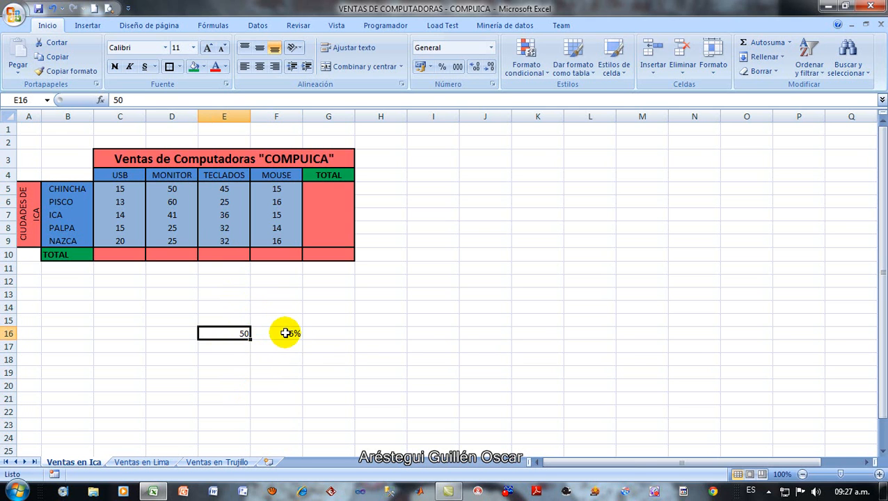
{"action": "left_click_drag", "start_coordinate": [230, 333], "coordinate": [273, 334]}
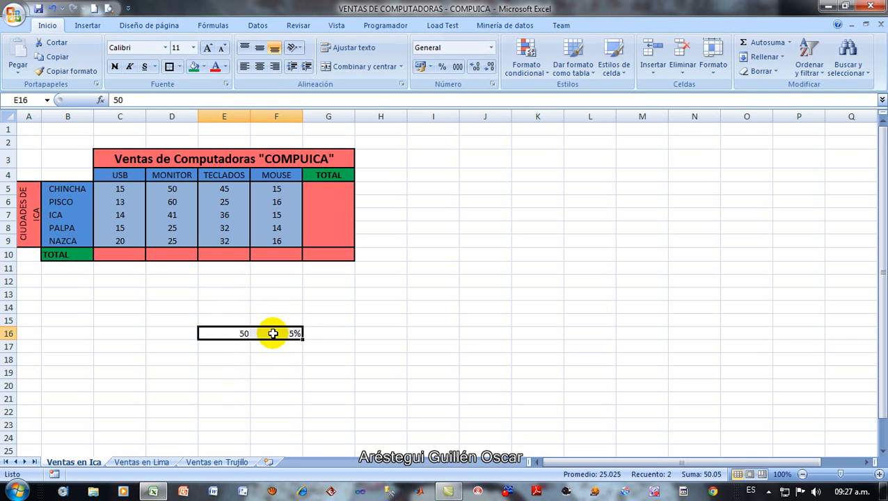
{"action": "key", "text": "Delete"}
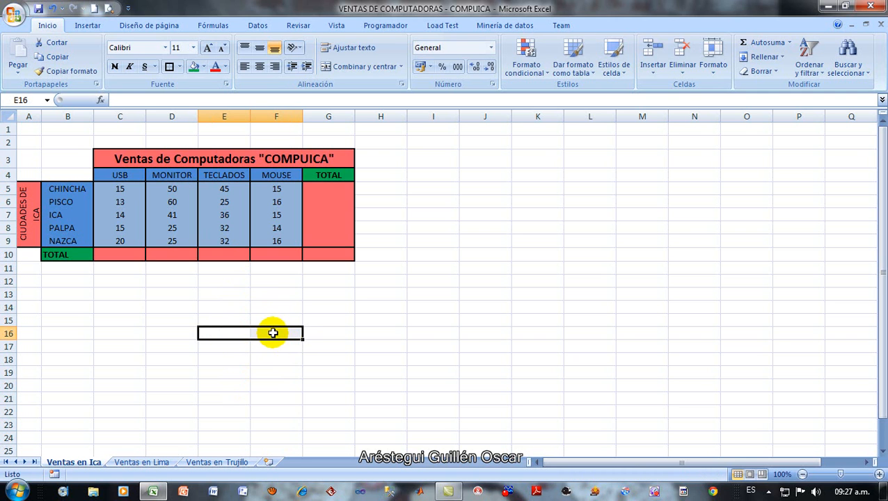
{"action": "left_click", "coordinate": [273, 334]}
{"action": "left_click", "coordinate": [443, 72]}
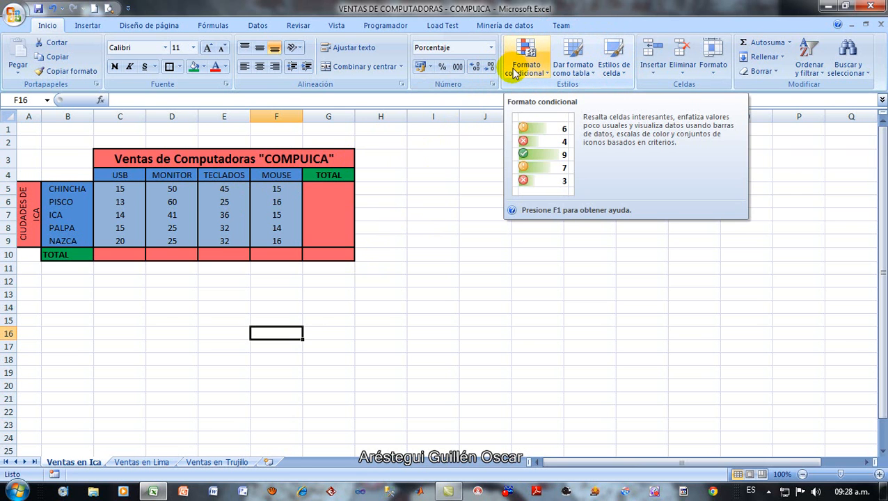
Step: Start a new conditional formatting rule for the sales figures in C5:F9 from the conditional formatting rules manager
{"action": "left_click", "coordinate": [288, 176]}
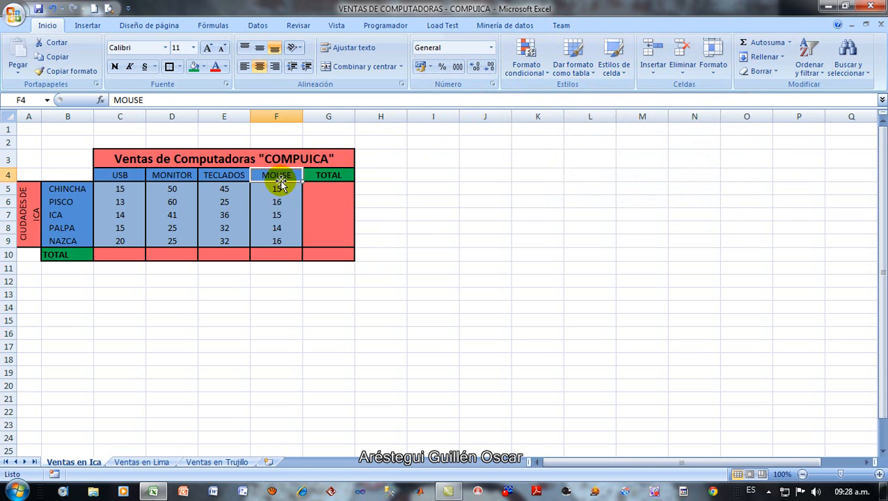
{"action": "left_click_drag", "start_coordinate": [134, 185], "coordinate": [277, 239]}
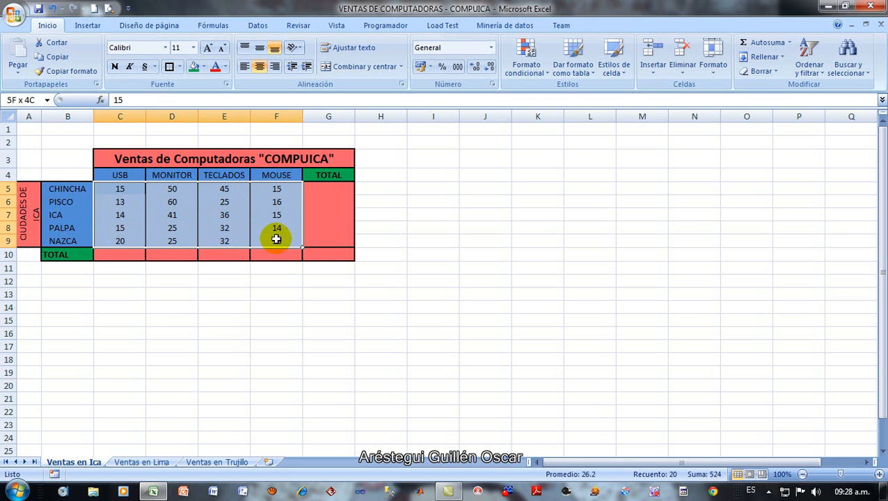
{"action": "left_click", "coordinate": [547, 75]}
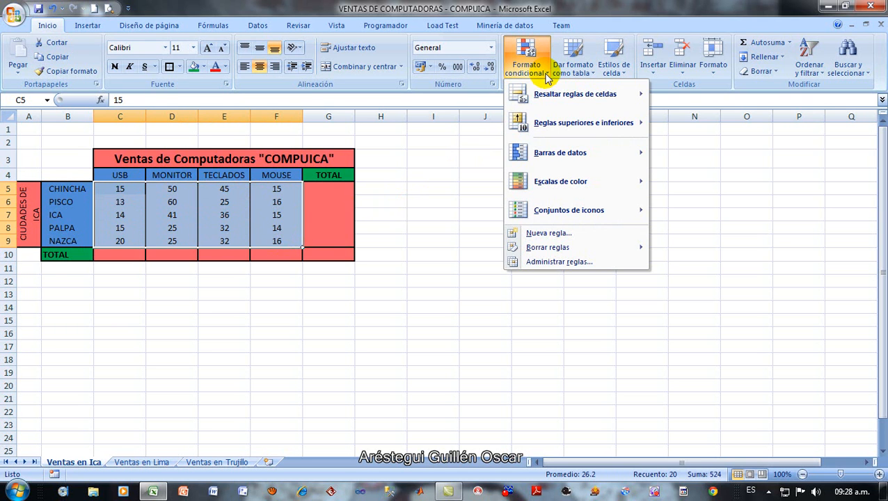
{"action": "mouse_move", "coordinate": [549, 94]}
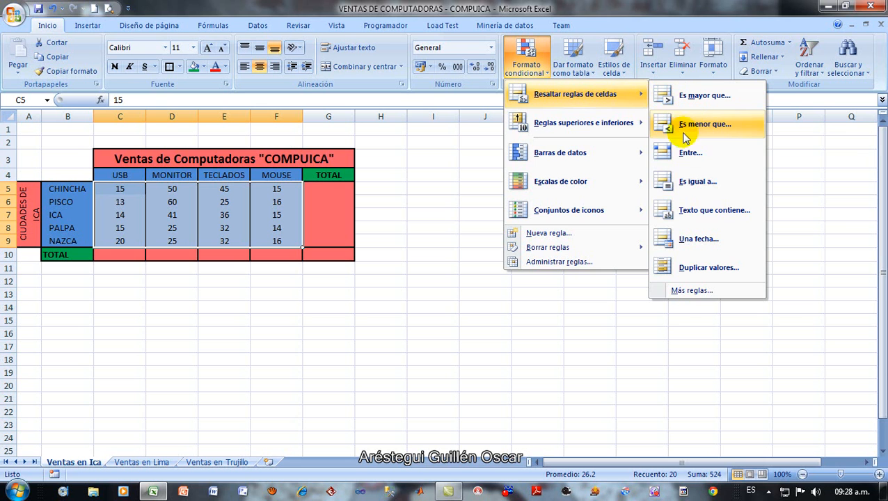
{"action": "mouse_move", "coordinate": [627, 131]}
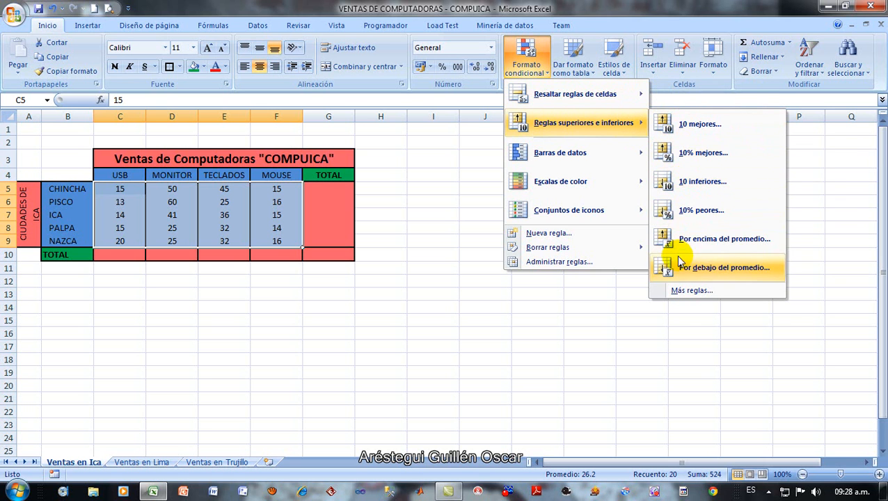
{"action": "mouse_move", "coordinate": [620, 158]}
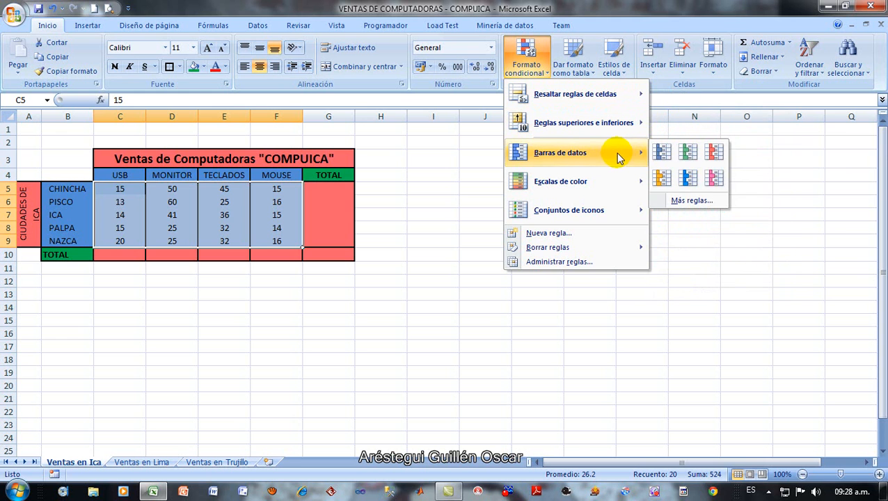
{"action": "mouse_move", "coordinate": [636, 183]}
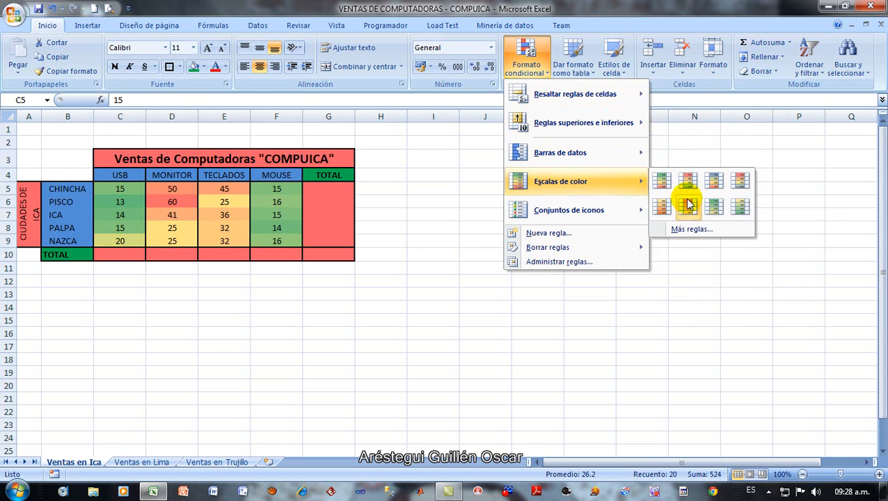
{"action": "mouse_move", "coordinate": [631, 213]}
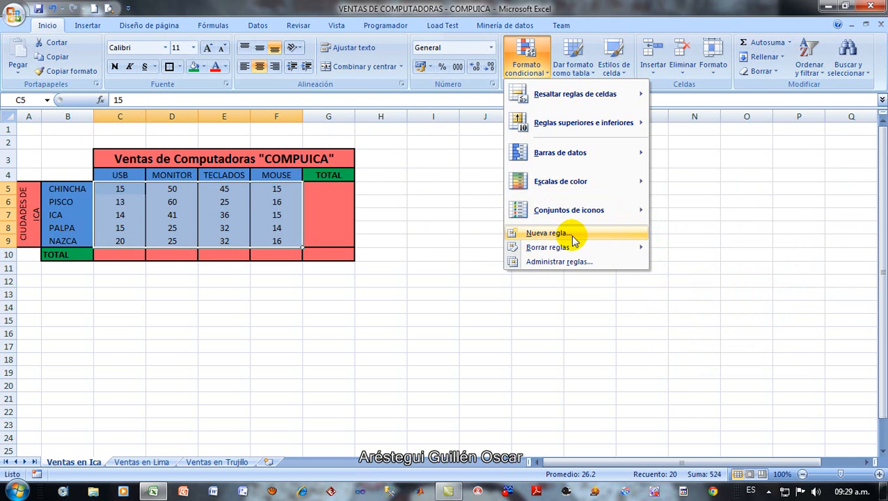
{"action": "mouse_move", "coordinate": [582, 248]}
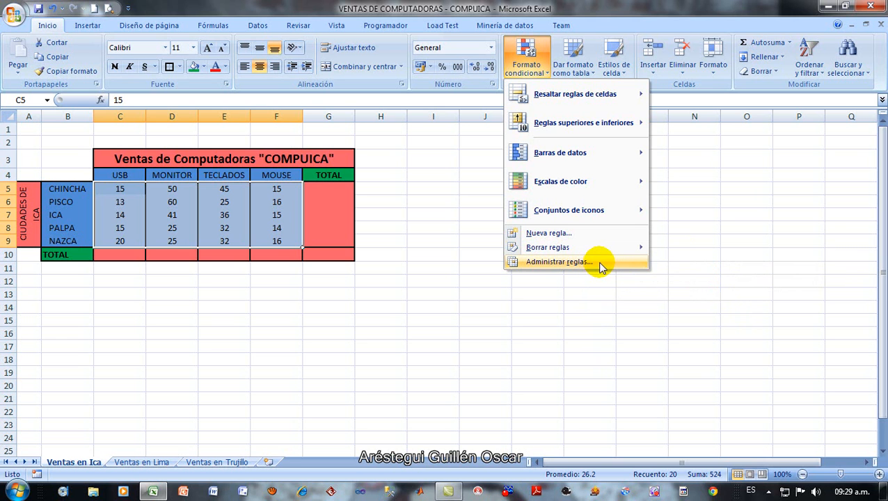
{"action": "left_click", "coordinate": [599, 265]}
{"action": "left_click_drag", "start_coordinate": [510, 175], "coordinate": [632, 172]}
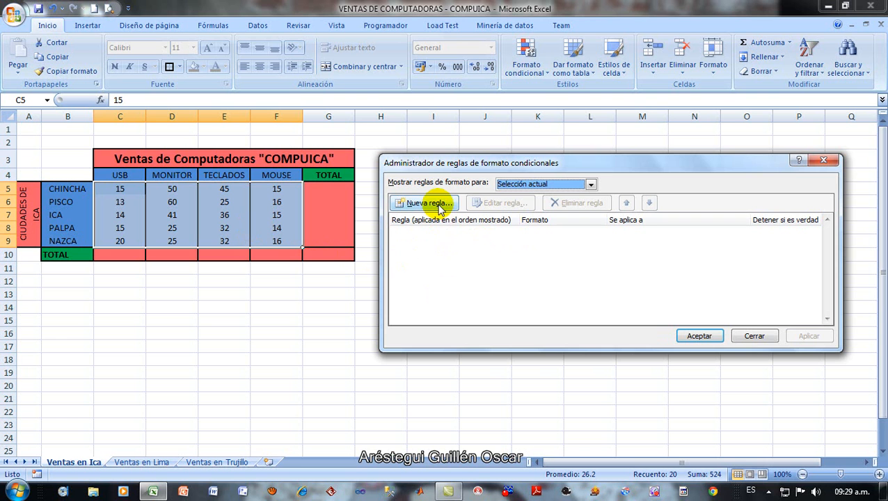
{"action": "left_click", "coordinate": [428, 203]}
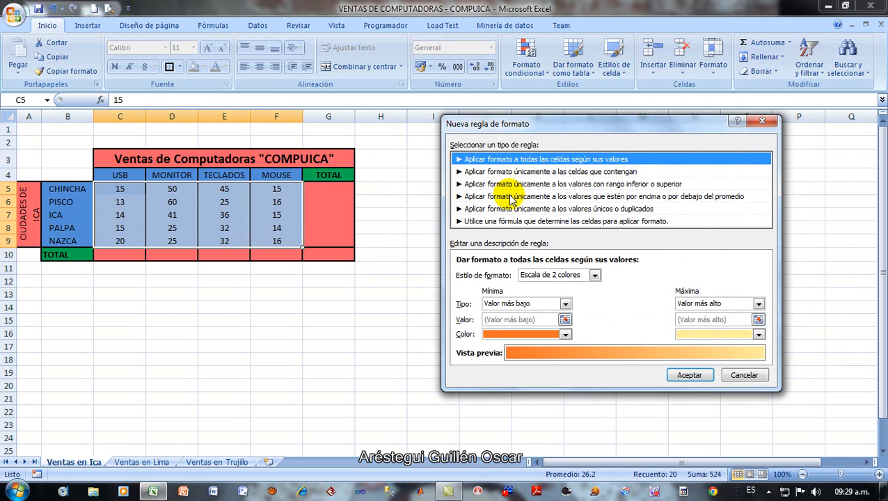
Step: Look through the available rule types and choose "Aplicar formato únicamente a las celdas que contengan" for the new rule
{"action": "left_click", "coordinate": [510, 172]}
{"action": "left_click", "coordinate": [518, 185]}
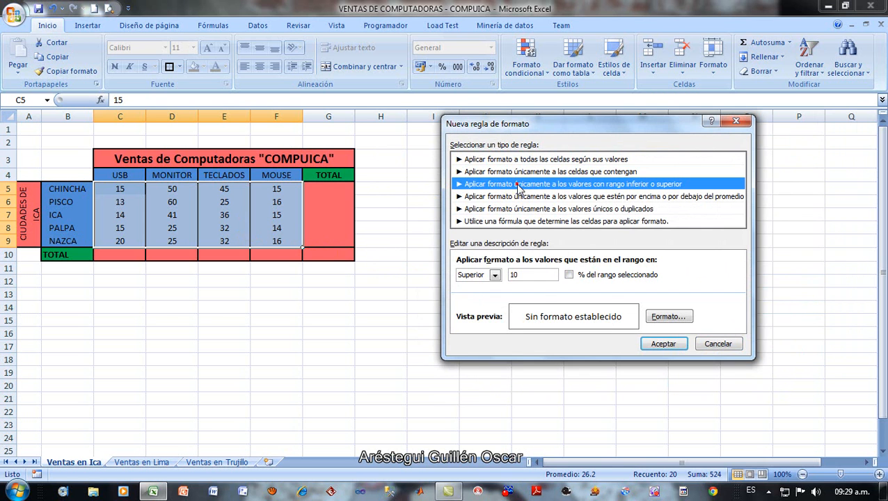
{"action": "left_click", "coordinate": [516, 197]}
{"action": "left_click", "coordinate": [516, 209]}
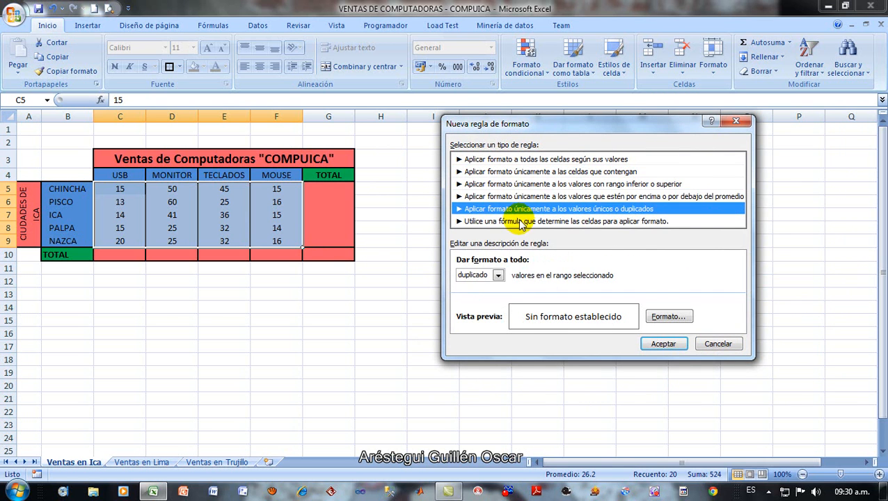
{"action": "left_click", "coordinate": [521, 222]}
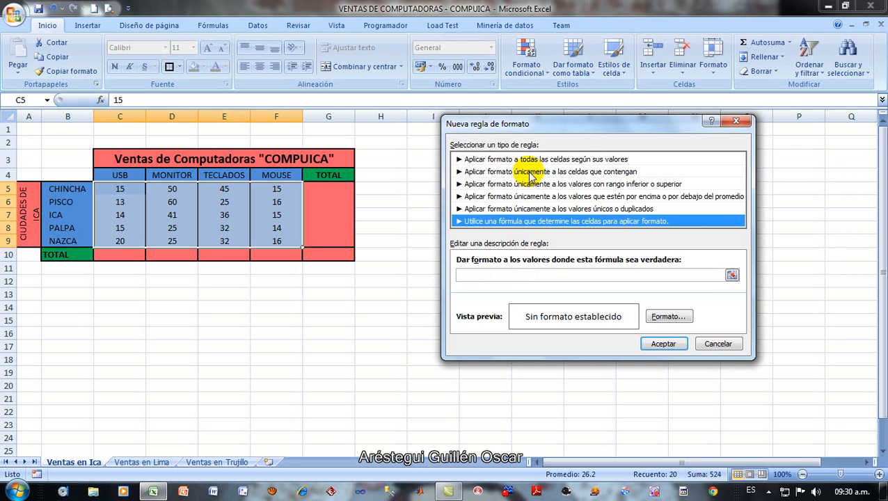
{"action": "left_click", "coordinate": [530, 172]}
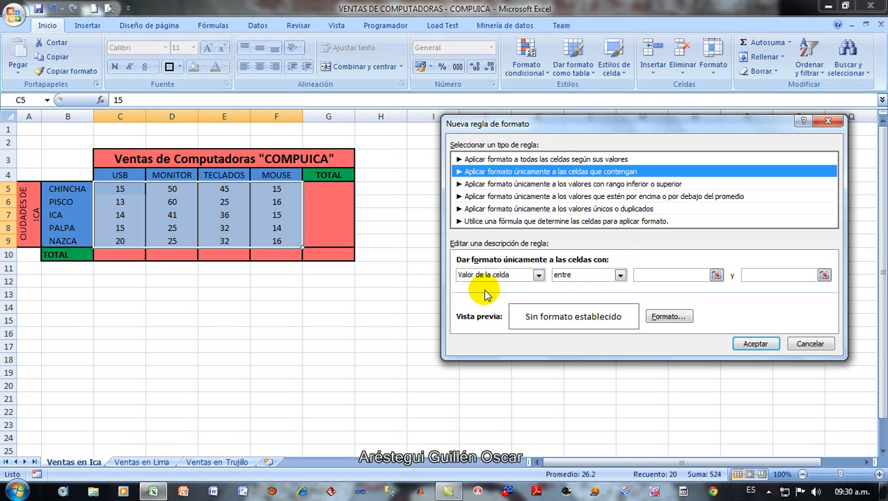
Step: Define the rule's condition as "Valor de la celda" "menor que" 20
{"action": "left_click", "coordinate": [538, 276]}
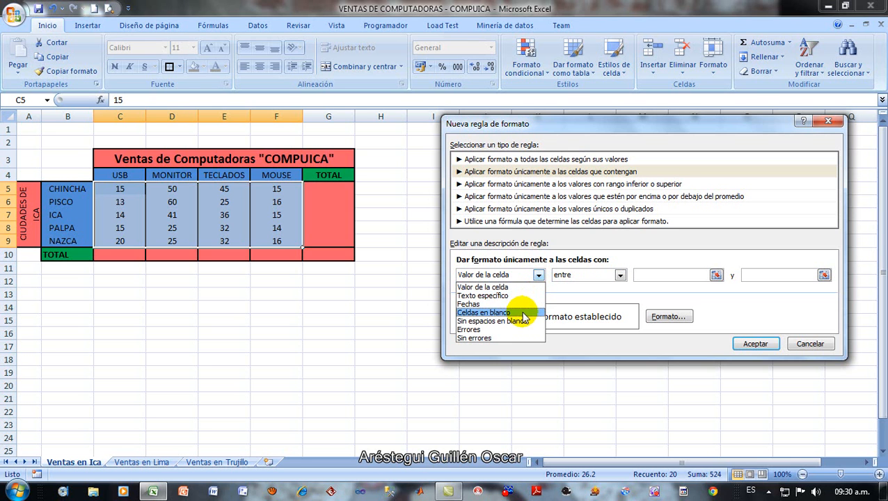
{"action": "left_click", "coordinate": [563, 292]}
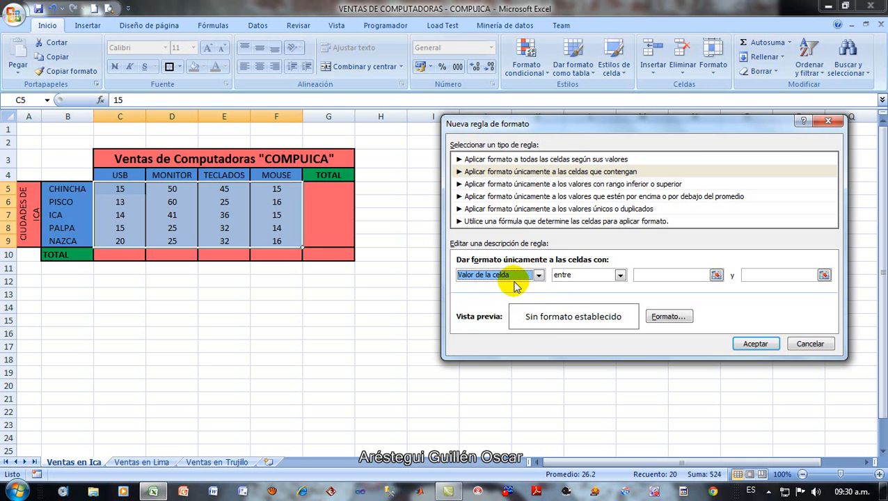
{"action": "left_click", "coordinate": [620, 276]}
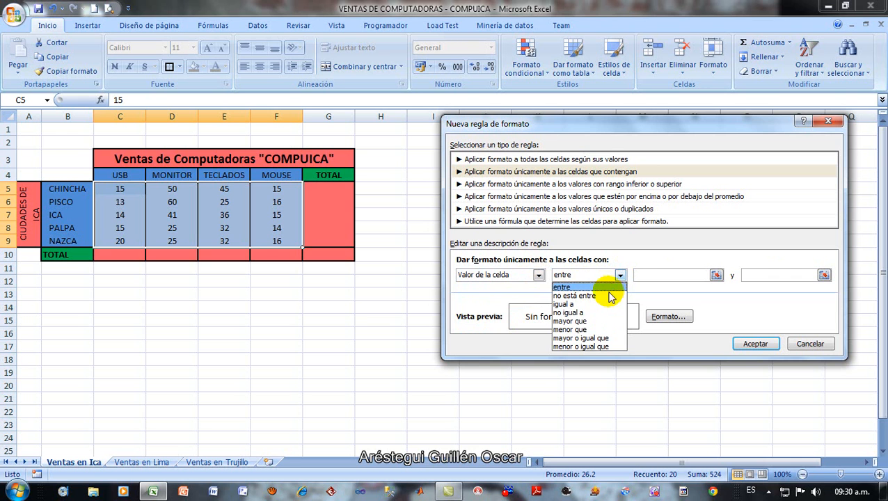
{"action": "left_click", "coordinate": [596, 330]}
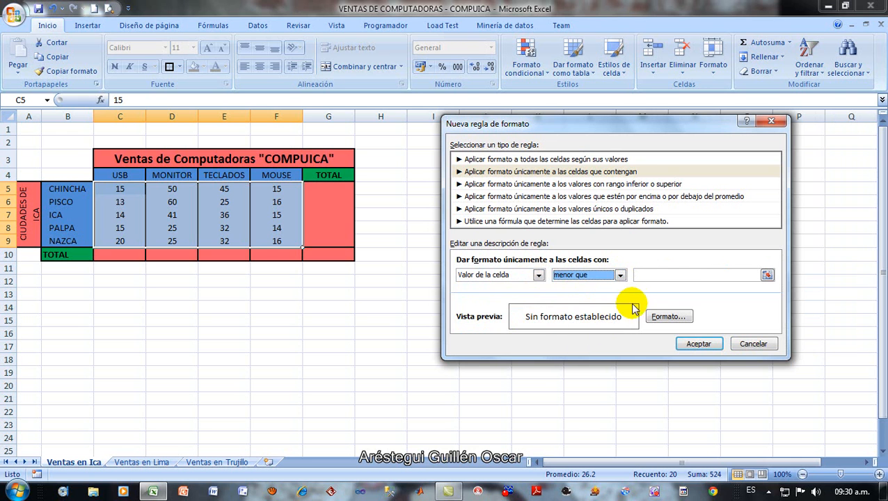
{"action": "left_click", "coordinate": [651, 275]}
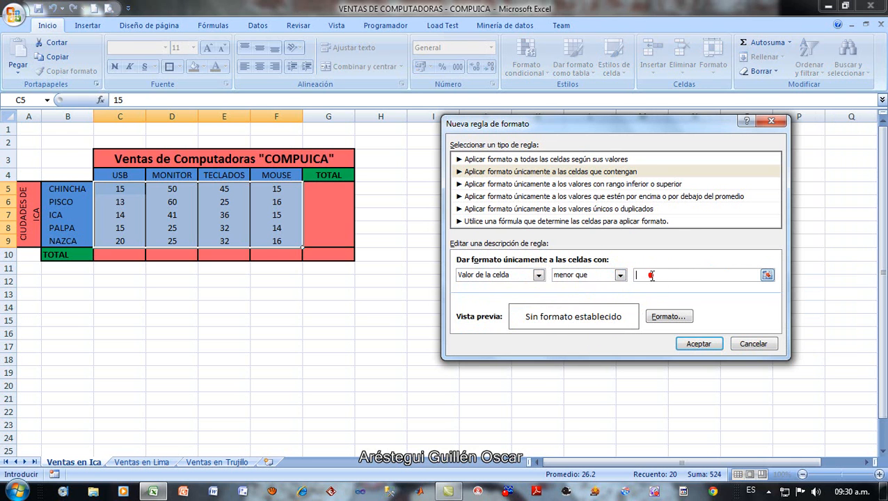
{"action": "left_click", "coordinate": [766, 275]}
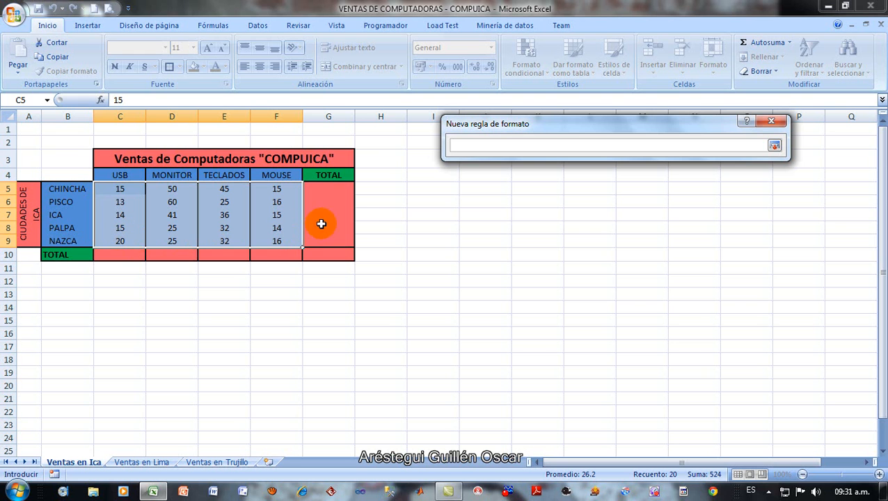
{"action": "left_click", "coordinate": [773, 145]}
{"action": "left_click", "coordinate": [686, 274]}
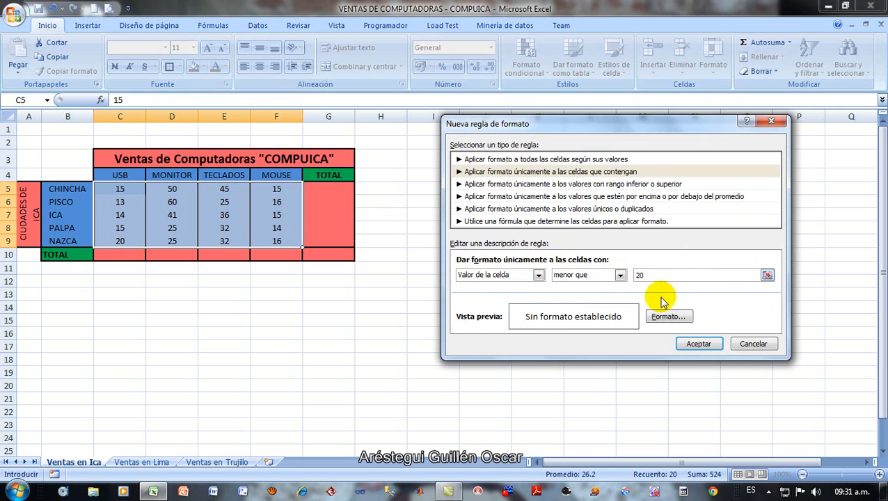
Step: Give the "menor que" 20 rule a red font in "Negrita" style and add the rule to the list
{"action": "left_click", "coordinate": [666, 318]}
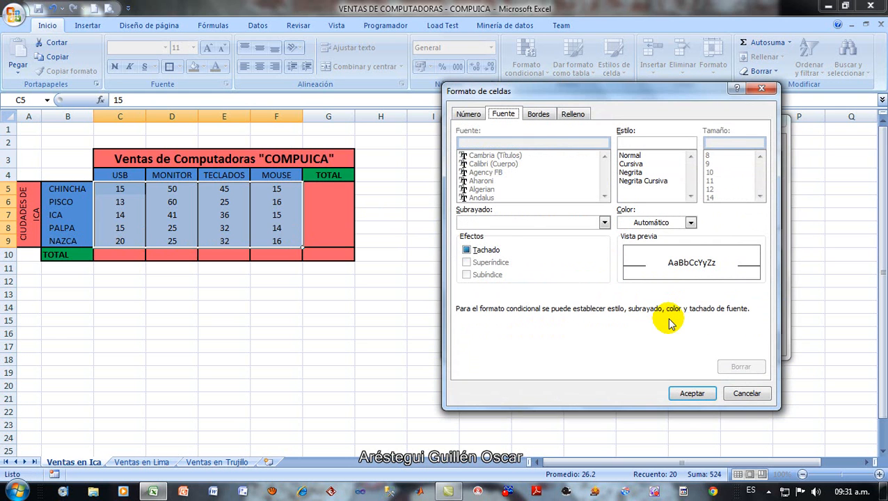
{"action": "left_click", "coordinate": [691, 222]}
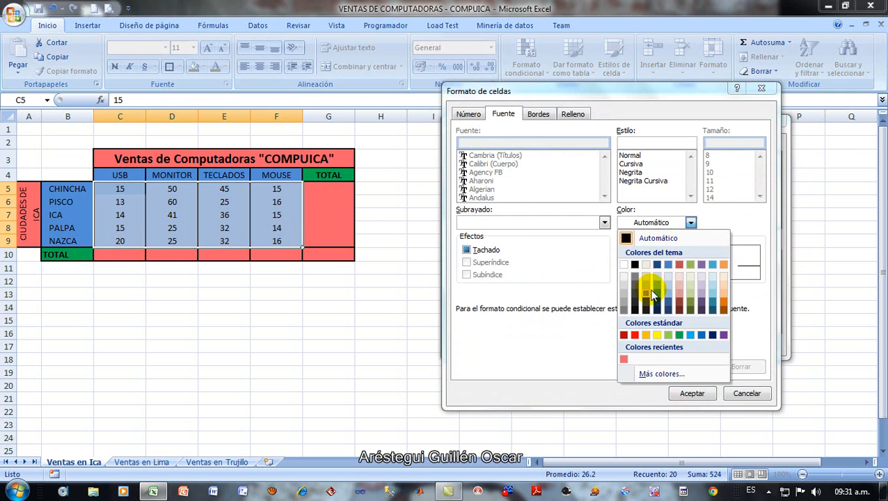
{"action": "left_click", "coordinate": [635, 336]}
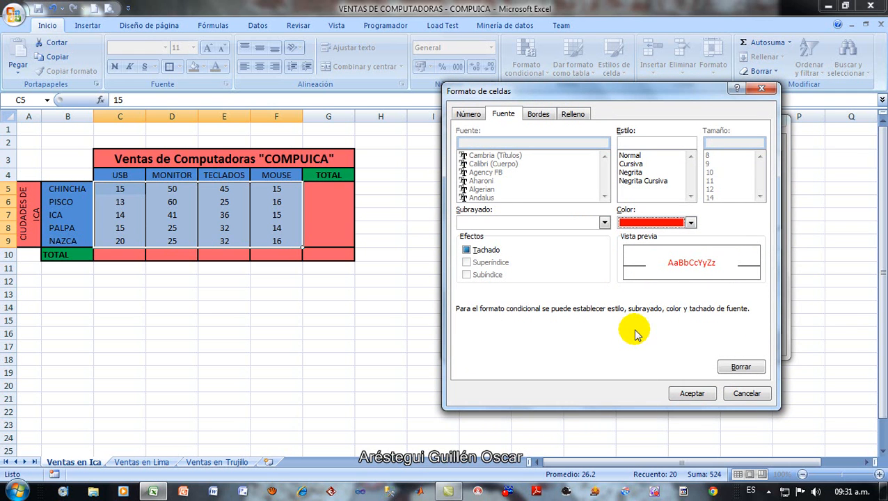
{"action": "left_click", "coordinate": [631, 172]}
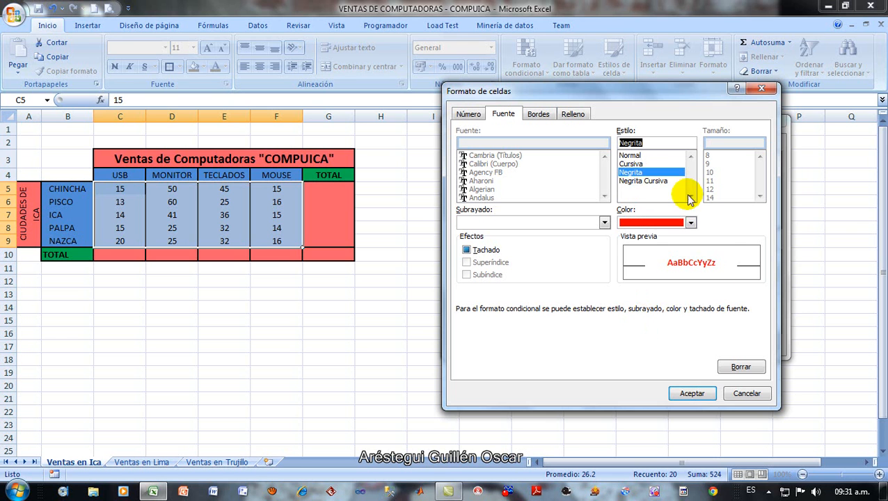
{"action": "left_click", "coordinate": [679, 393]}
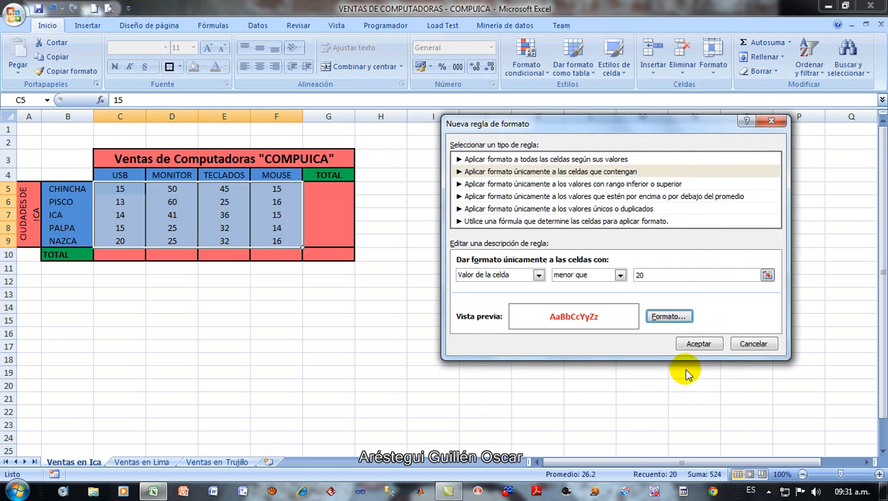
{"action": "left_click", "coordinate": [699, 345]}
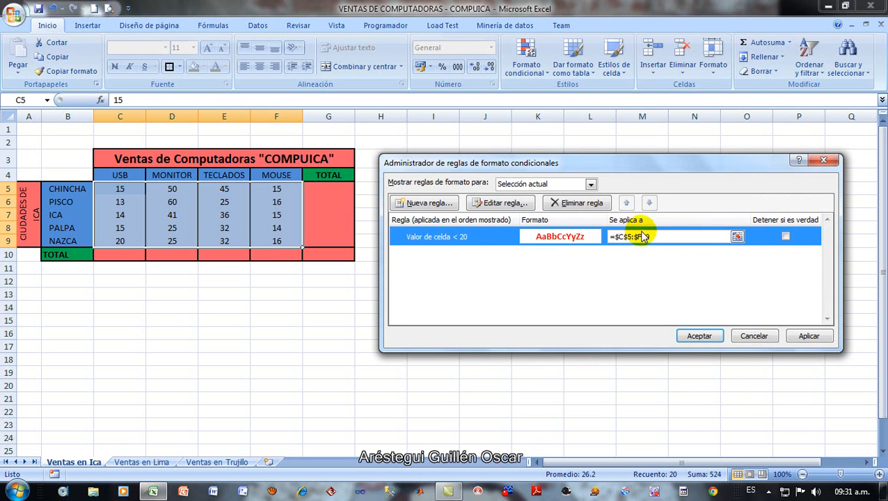
Step: Check that the less-than-20 rule covers $C$5:$F$9 and apply it to the sales figures
{"action": "left_click", "coordinate": [736, 237]}
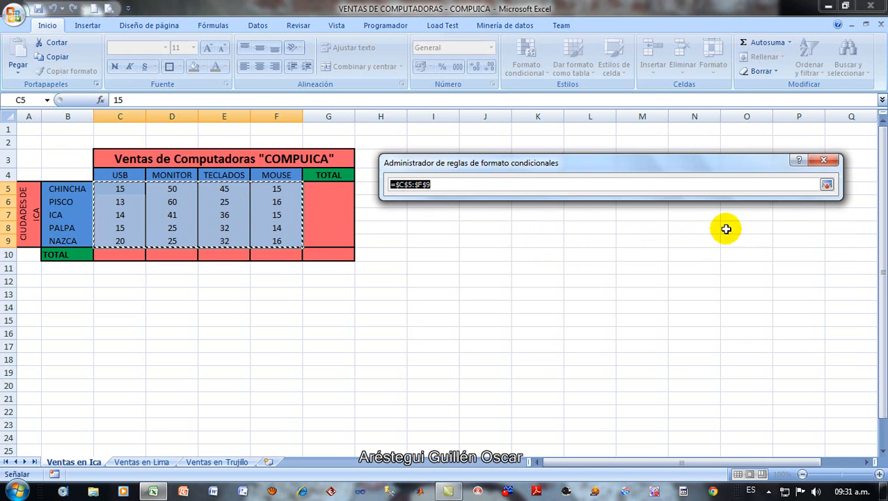
{"action": "left_click", "coordinate": [827, 185]}
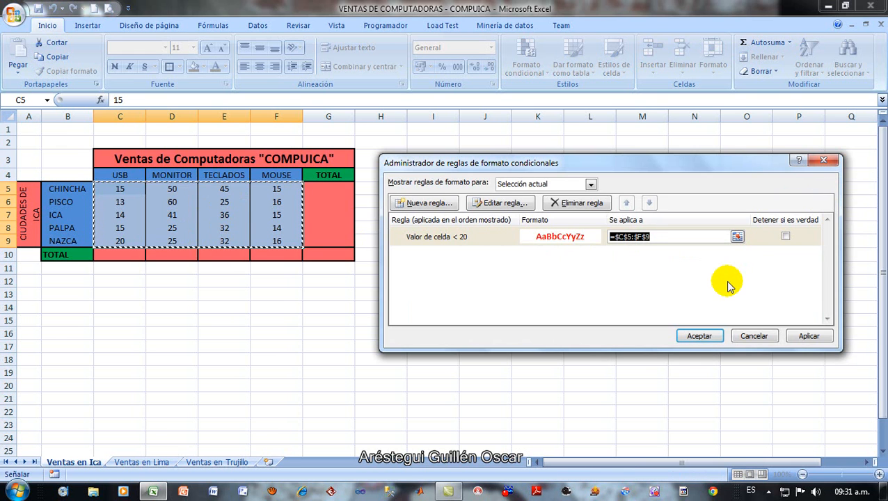
{"action": "left_click", "coordinate": [804, 335]}
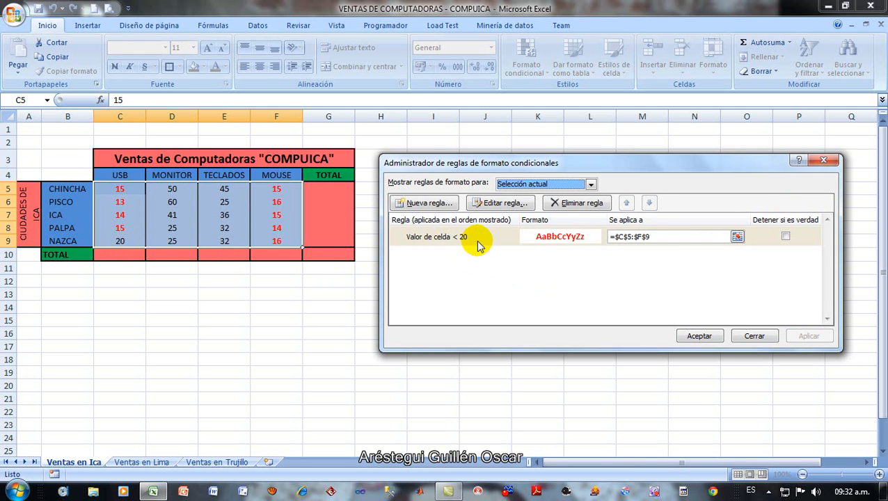
Step: Create a second rule of type "Aplicar formato únicamente a las celdas que contengan" for cell values "entre" 20 and 45
{"action": "left_click", "coordinate": [424, 203]}
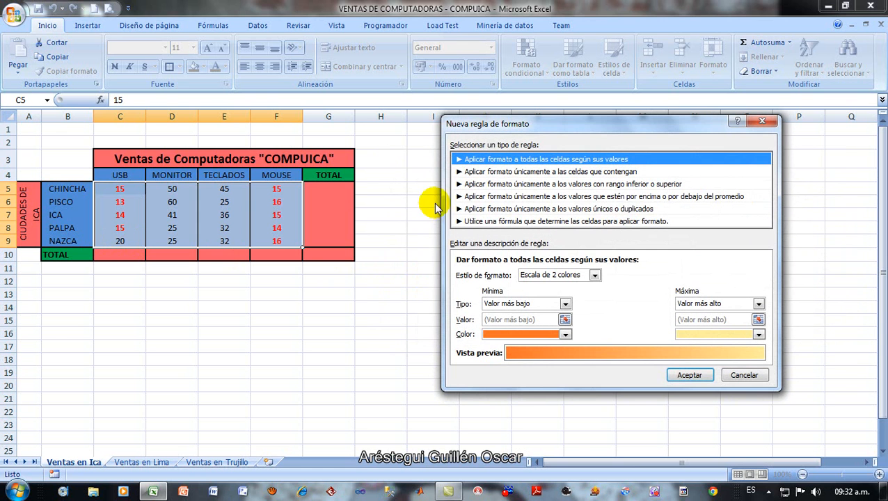
{"action": "left_click", "coordinate": [571, 172]}
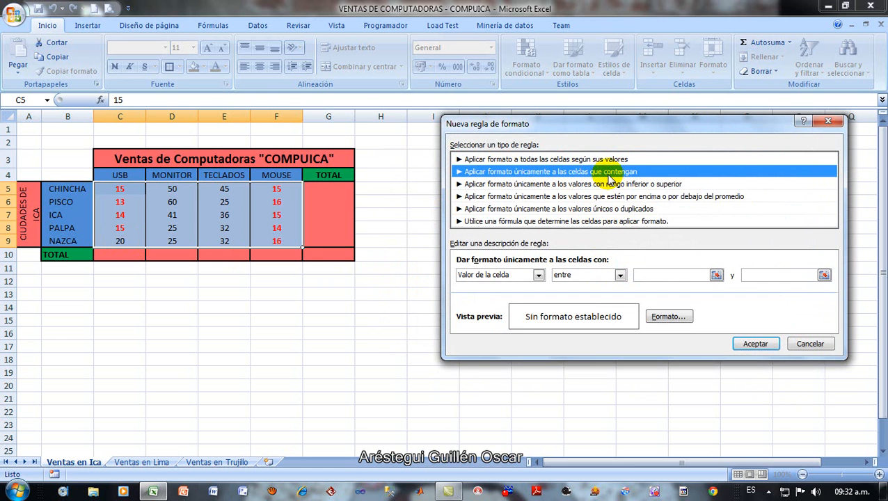
{"action": "left_click", "coordinate": [650, 275]}
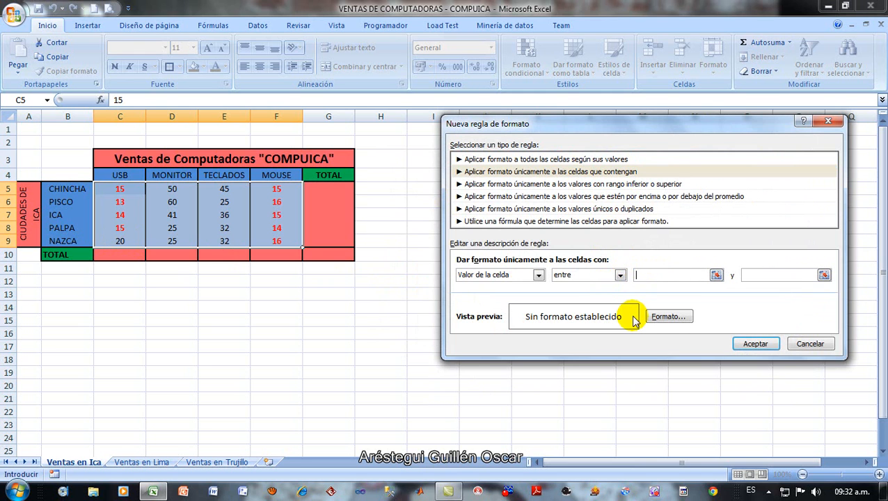
{"action": "left_click", "coordinate": [778, 275]}
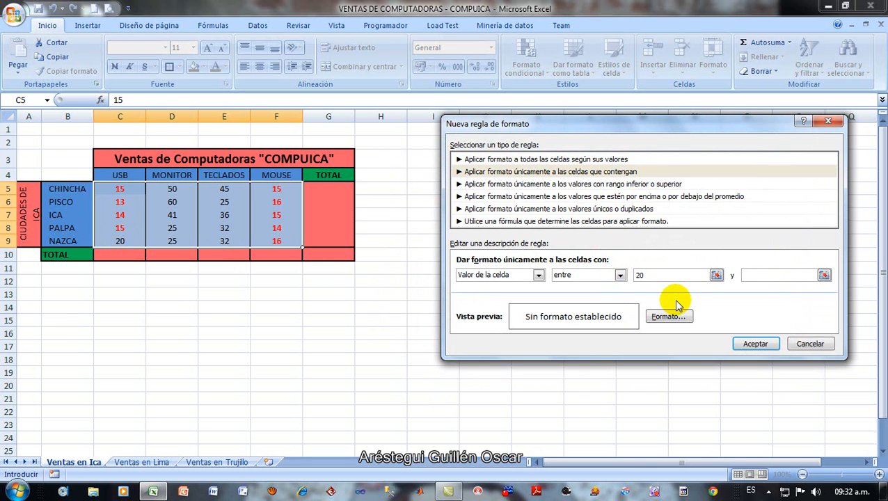
{"action": "type", "text": "45"}
Step: Format the 20 to 45 rule with a green font in "Negrita" style and apply it to the sales figures
{"action": "left_click", "coordinate": [669, 317]}
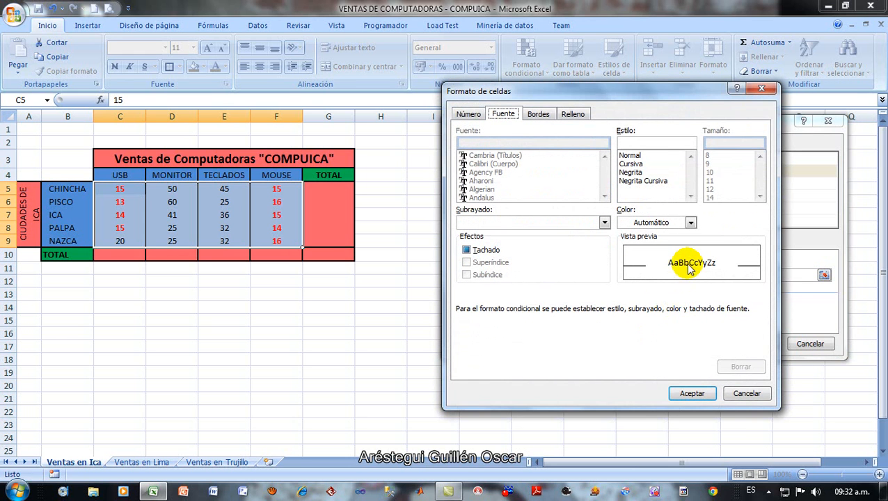
{"action": "left_click", "coordinate": [691, 223]}
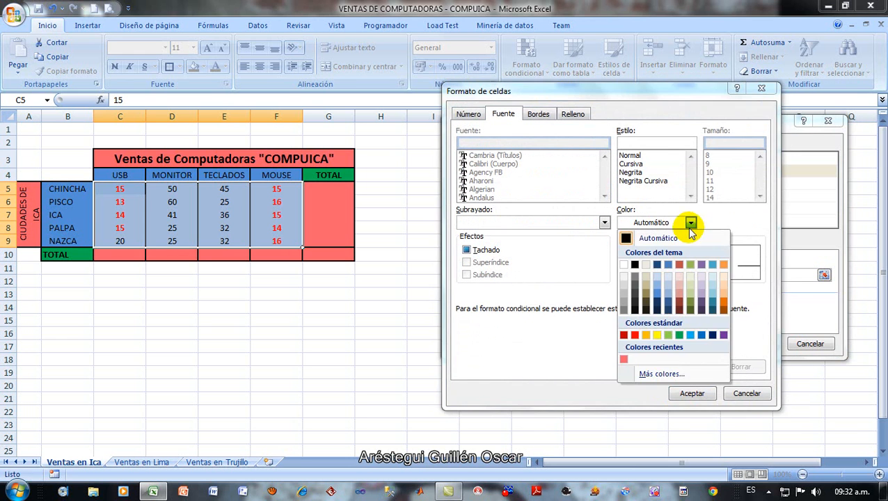
{"action": "left_click", "coordinate": [680, 335]}
{"action": "left_click", "coordinate": [635, 172]}
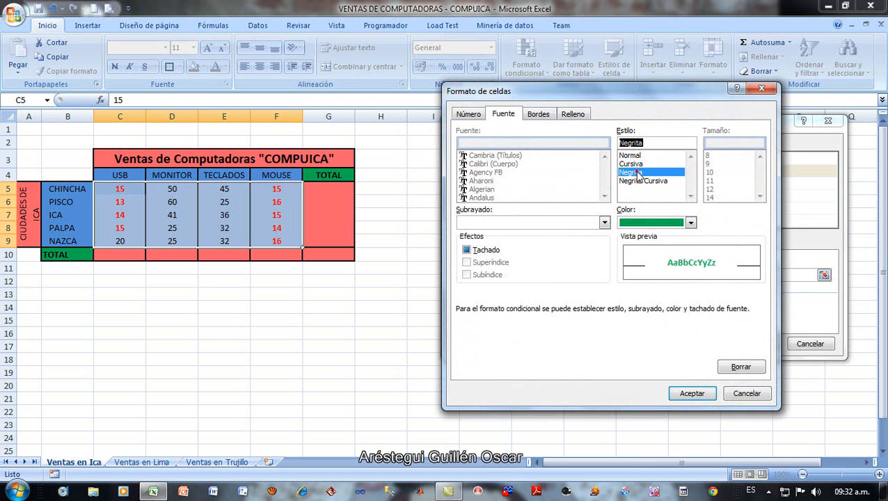
{"action": "left_click", "coordinate": [693, 395]}
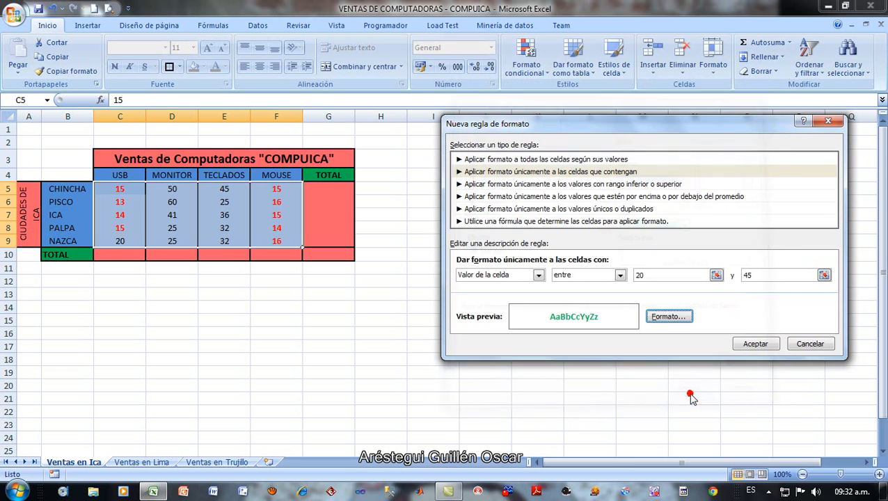
{"action": "left_click", "coordinate": [755, 346]}
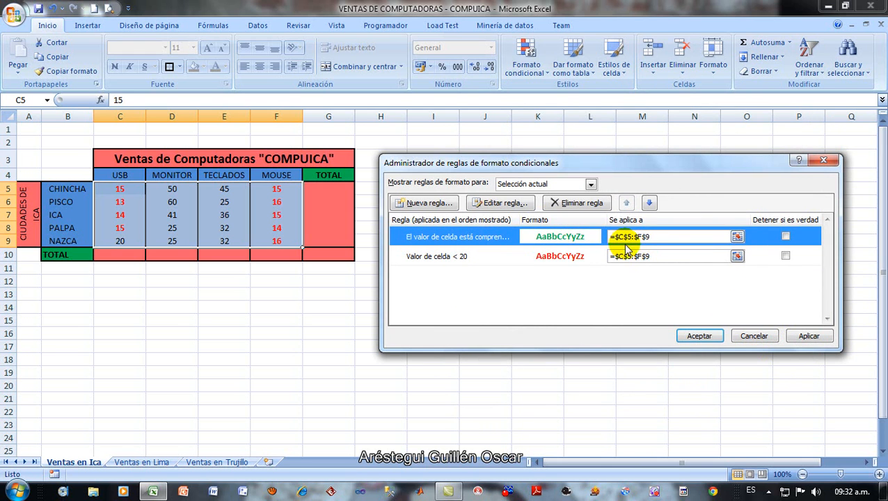
{"action": "left_click", "coordinate": [807, 336]}
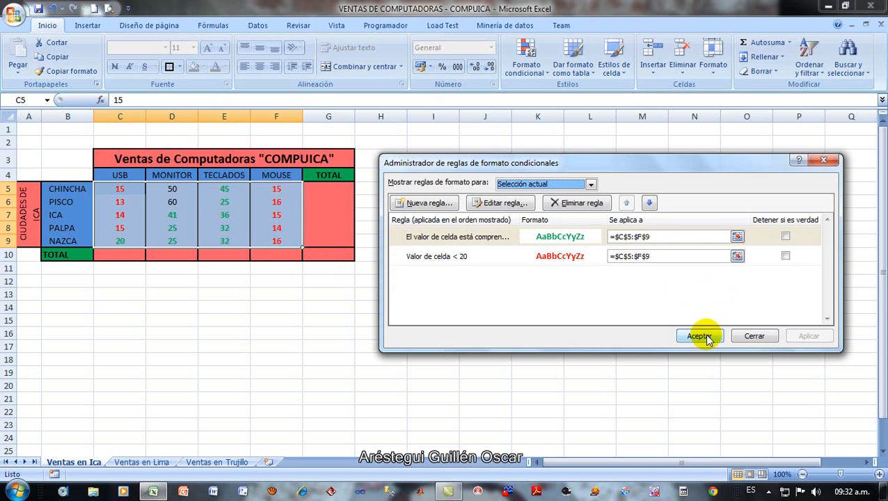
Step: Create a third rule of type "Aplicar formato únicamente a las celdas que contengan" for cell values "mayor que" 45
{"action": "left_click", "coordinate": [426, 202]}
{"action": "left_click", "coordinate": [582, 172]}
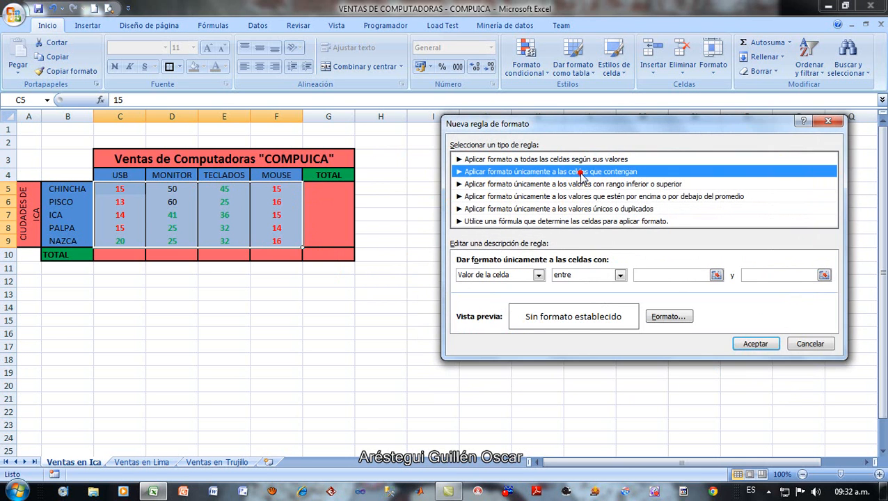
{"action": "left_click", "coordinate": [620, 275]}
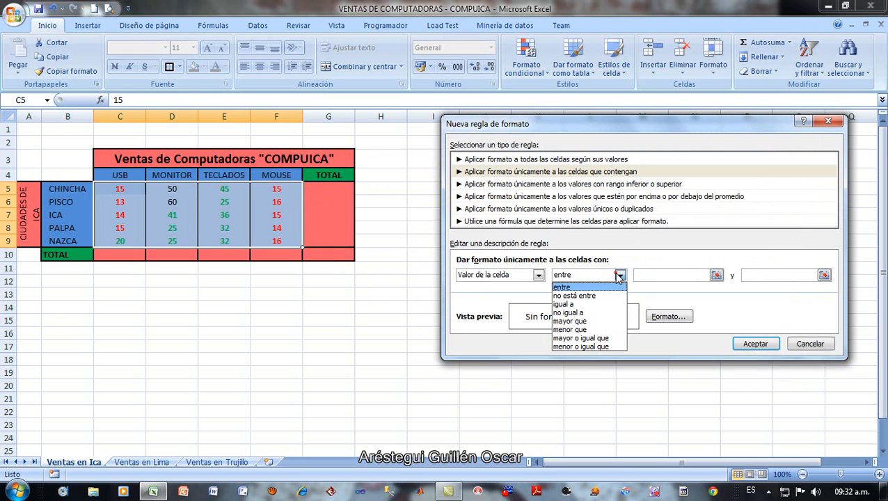
{"action": "left_click", "coordinate": [609, 322]}
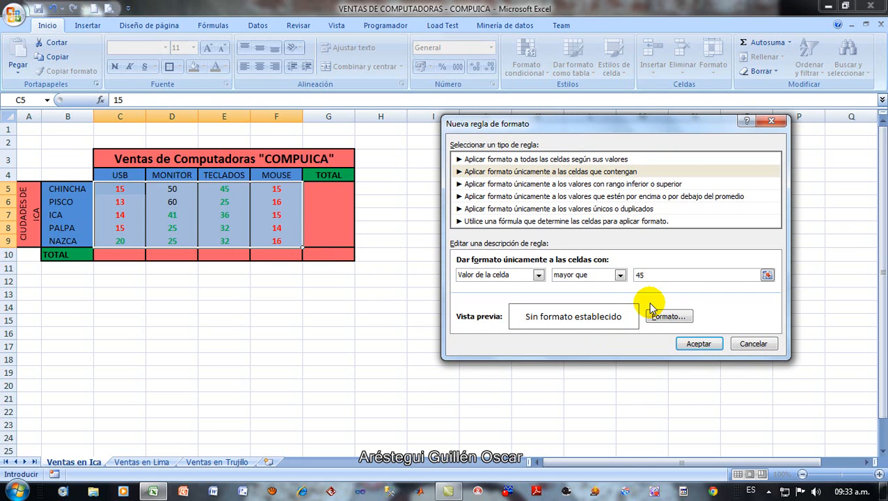
Step: Format the "mayor que" 45 rule with a dark blue font in "Negrita" style and apply it to the sales figures
{"action": "left_click", "coordinate": [659, 317]}
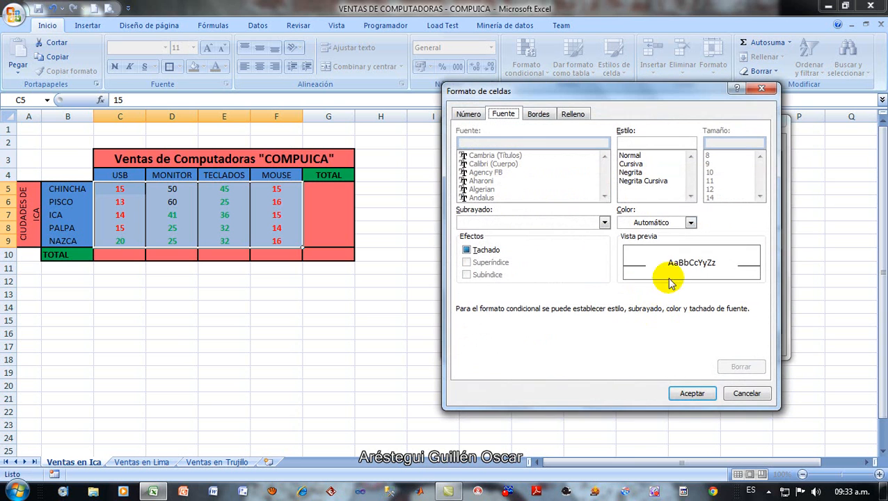
{"action": "left_click", "coordinate": [630, 172]}
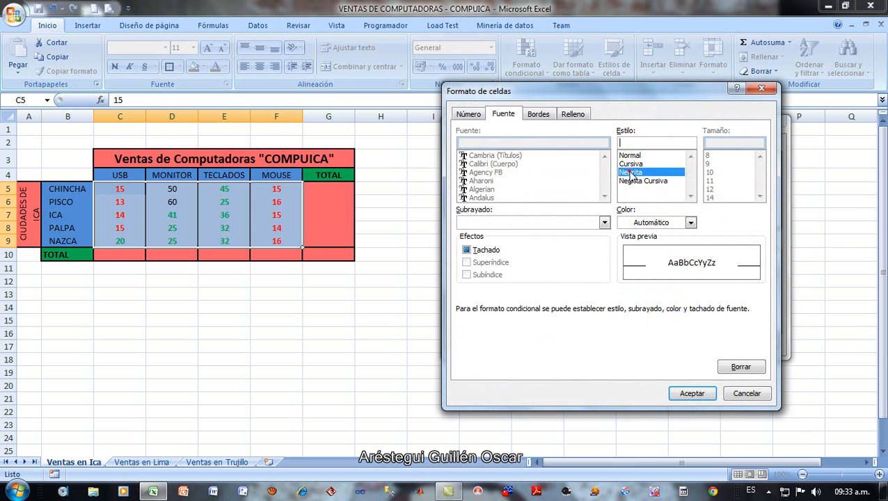
{"action": "left_click", "coordinate": [691, 223]}
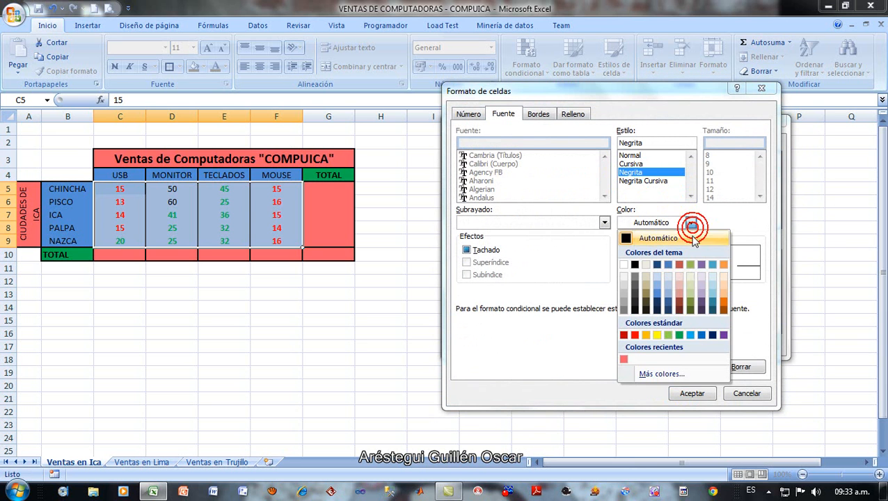
{"action": "left_click", "coordinate": [714, 336]}
{"action": "left_click", "coordinate": [691, 393]}
{"action": "left_click", "coordinate": [716, 339]}
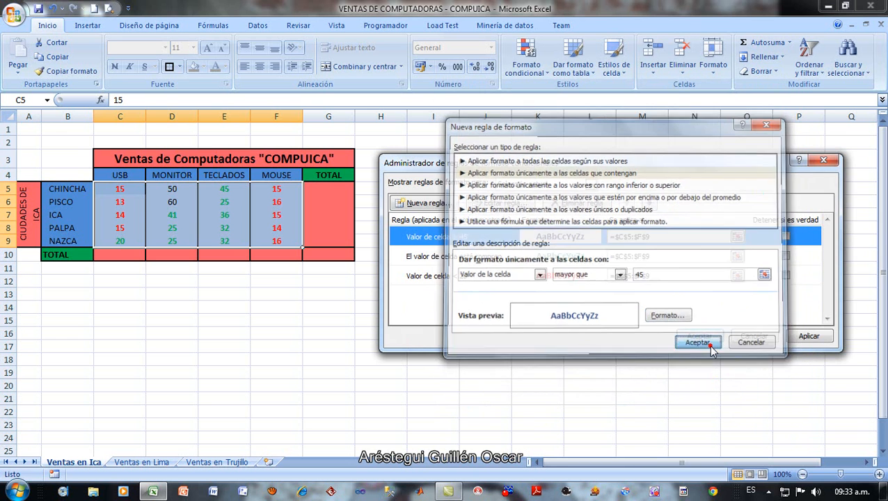
{"action": "left_click", "coordinate": [800, 338]}
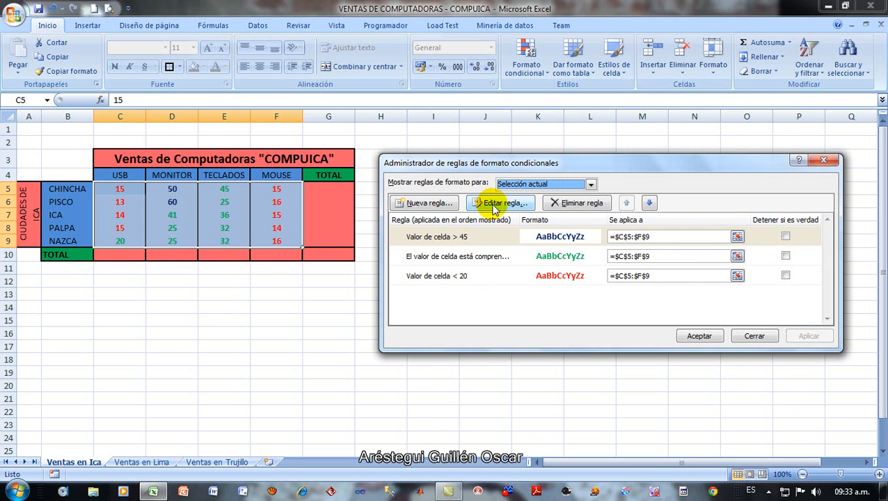
Step: Review the condition and format of the existing "entre" rule in the rule editor
{"action": "left_click", "coordinate": [465, 256]}
{"action": "left_click", "coordinate": [507, 204]}
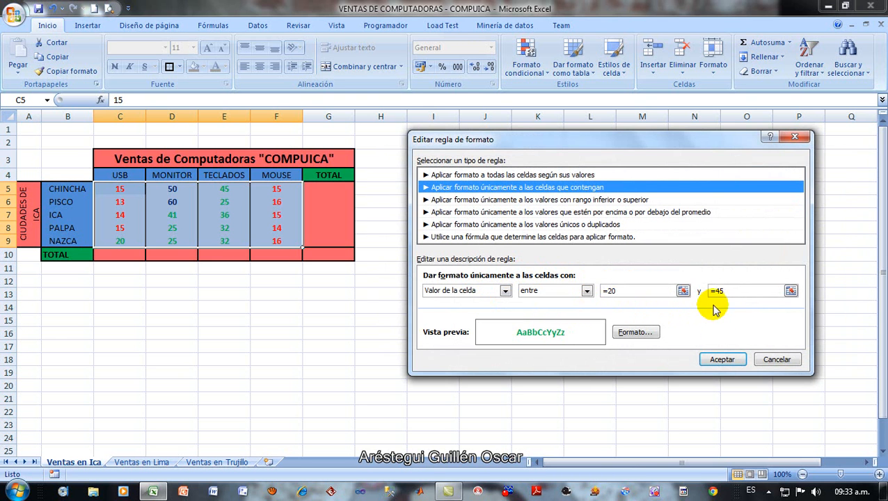
{"action": "left_click", "coordinate": [722, 359]}
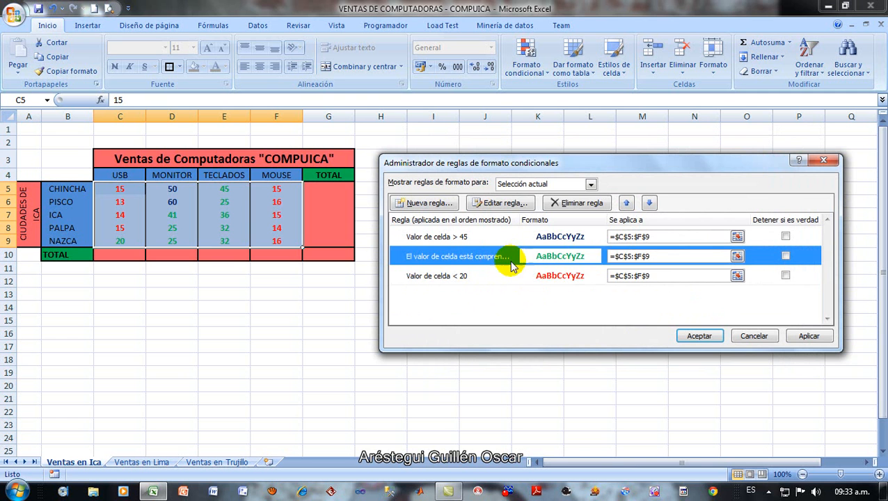
Step: Create a new conditional formatting rule based on cell values using "Conjuntos de iconos" with the "3 semáforos (sin marco)" icon style
{"action": "left_click", "coordinate": [426, 202]}
{"action": "left_click_drag", "start_coordinate": [537, 131], "coordinate": [543, 89]}
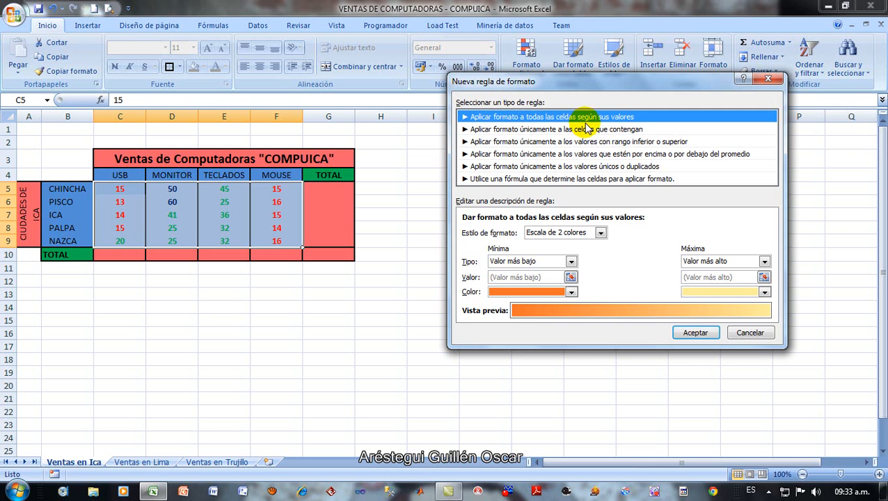
{"action": "left_click", "coordinate": [602, 233]}
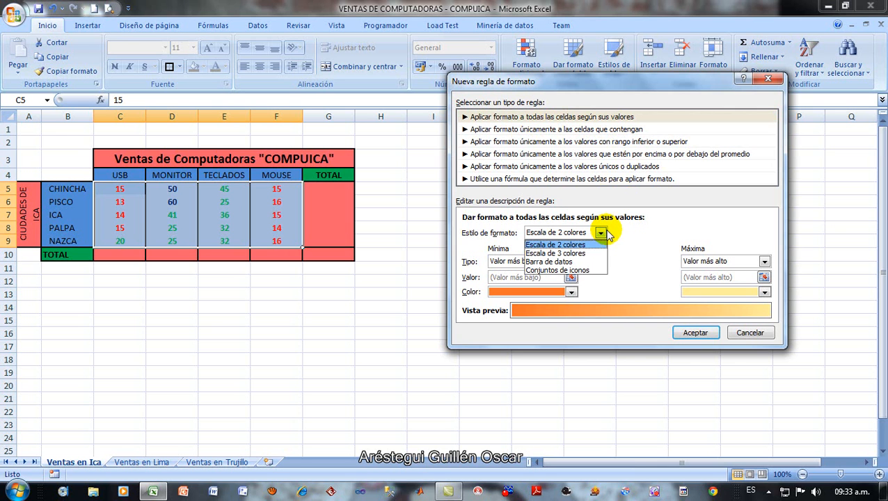
{"action": "left_click", "coordinate": [587, 271]}
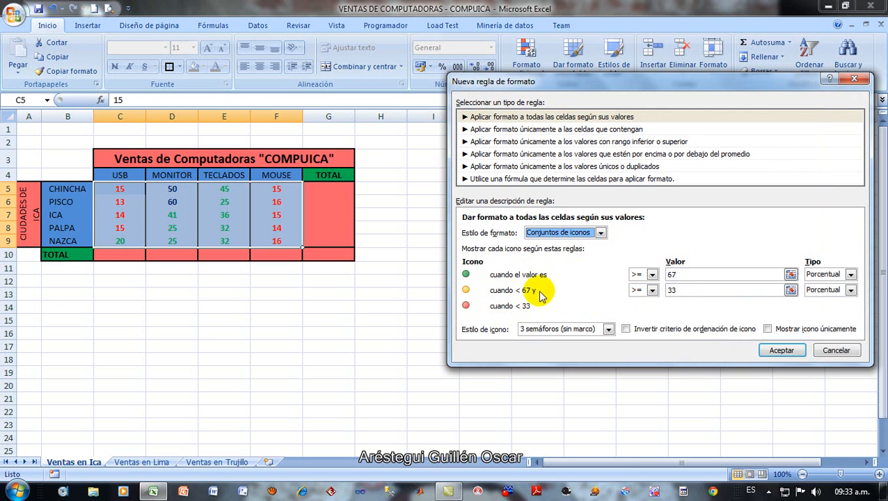
{"action": "left_click", "coordinate": [608, 329]}
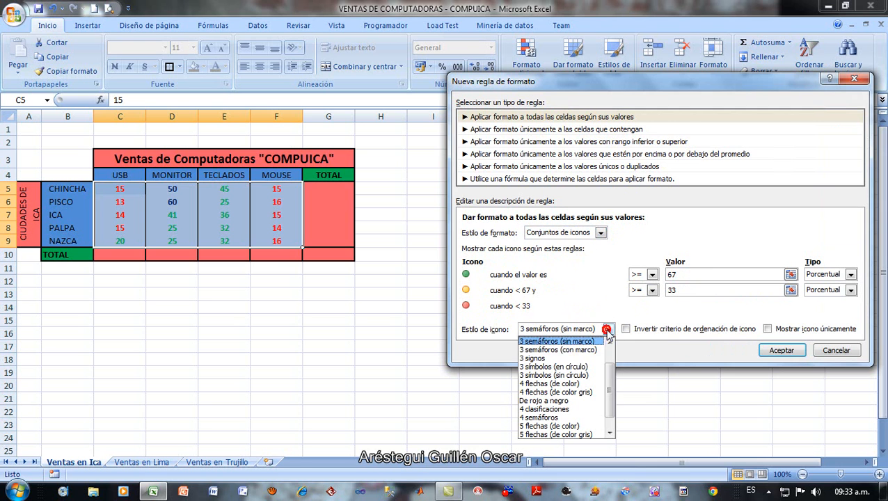
{"action": "left_click", "coordinate": [593, 294]}
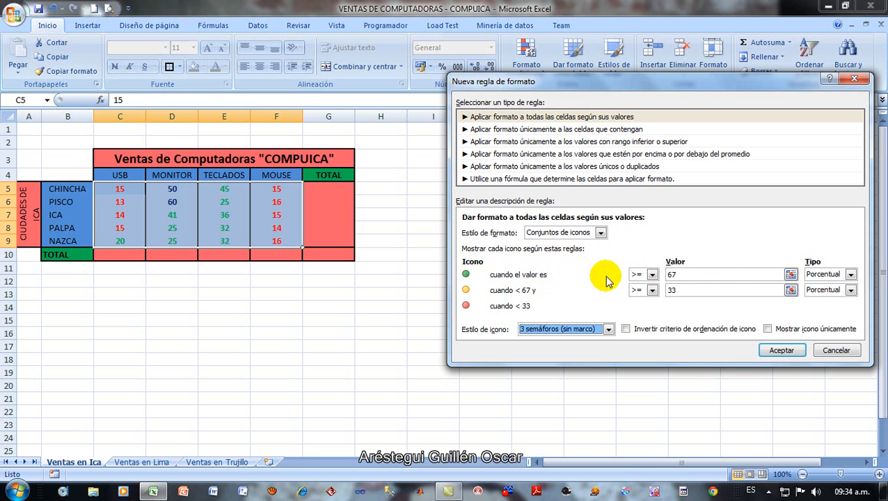
Step: Set the value type of both the green and the yellow icon thresholds to "Número"
{"action": "left_click", "coordinate": [684, 277]}
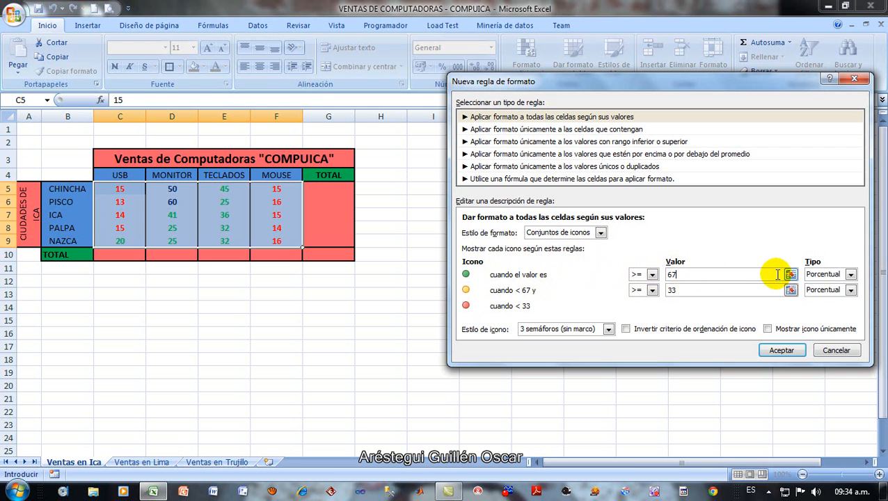
{"action": "left_click", "coordinate": [851, 275]}
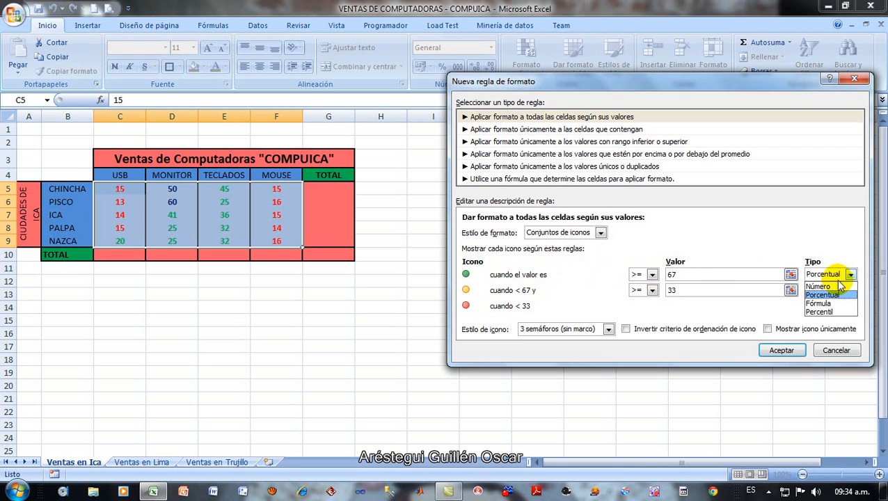
{"action": "left_click", "coordinate": [829, 284]}
{"action": "left_click", "coordinate": [850, 291]}
{"action": "left_click", "coordinate": [819, 302]}
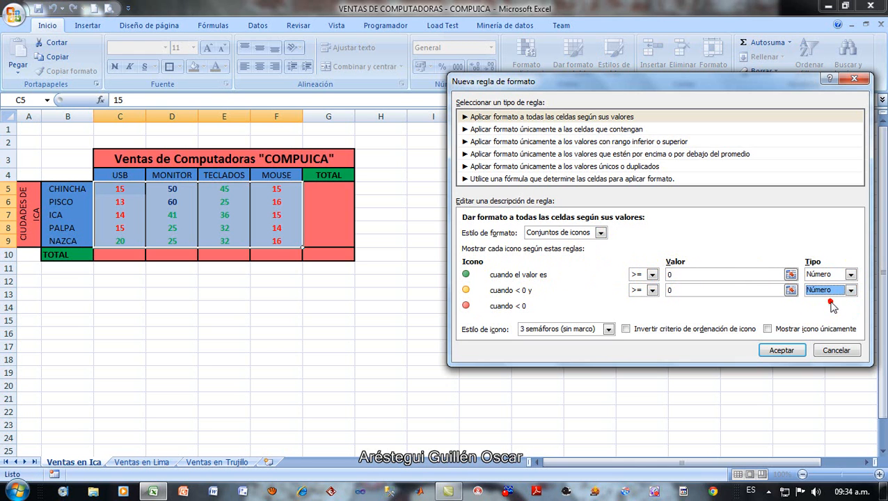
Step: Set the green icon threshold to 45 and the yellow one to 20, and apply the icon rule to the sales figures
{"action": "double_click", "coordinate": [687, 275]}
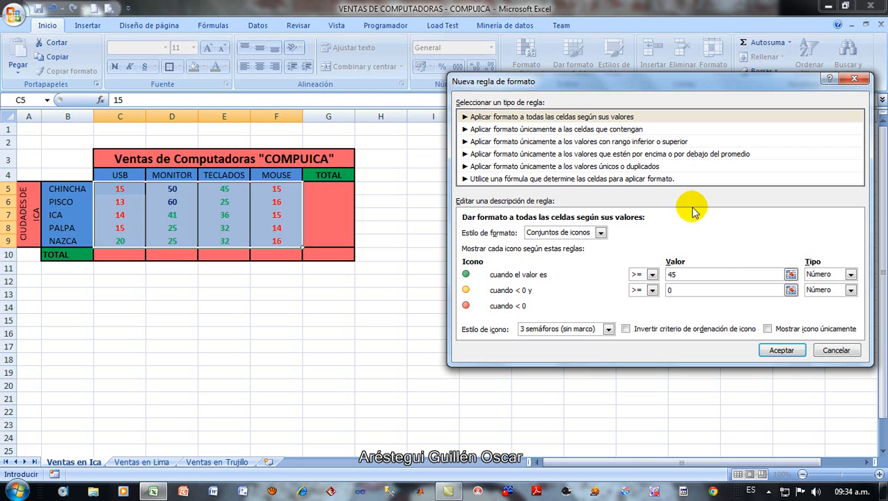
{"action": "left_click", "coordinate": [672, 290]}
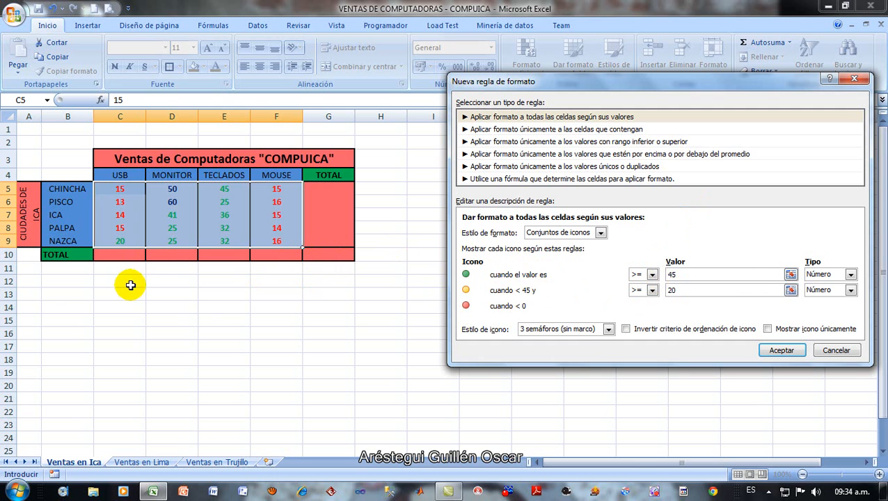
{"action": "left_click", "coordinate": [675, 290]}
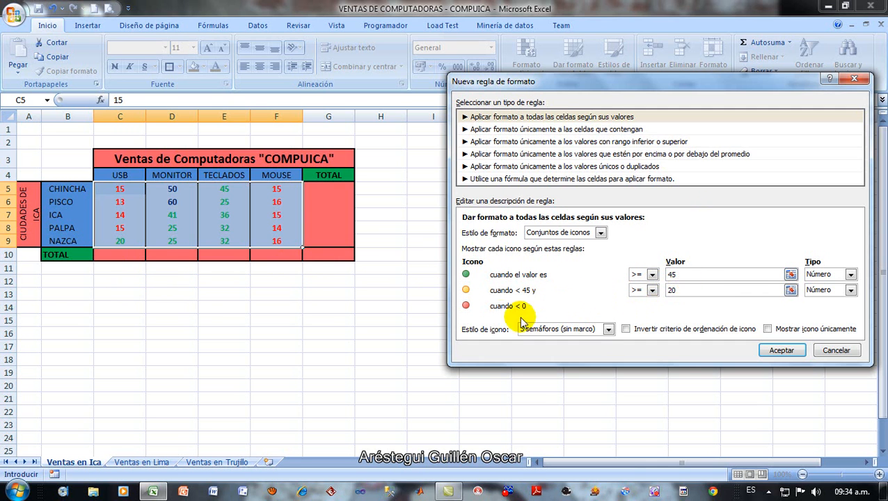
{"action": "left_click", "coordinate": [680, 274]}
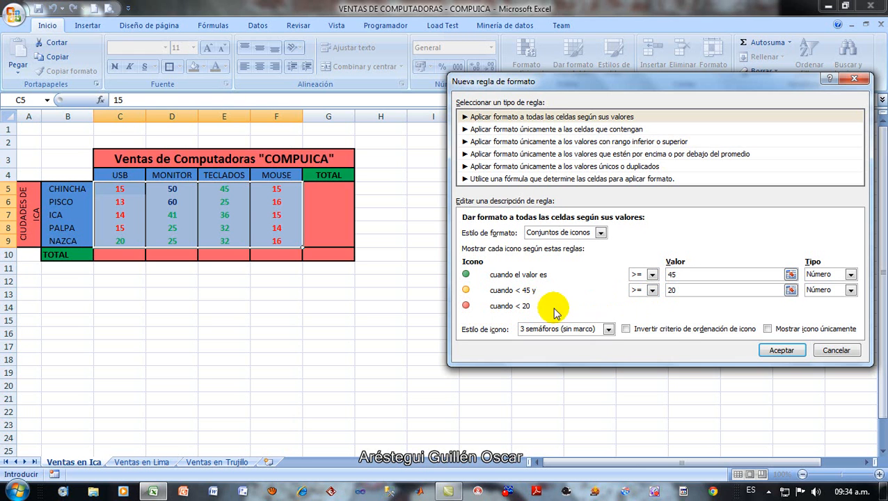
{"action": "left_click", "coordinate": [784, 352]}
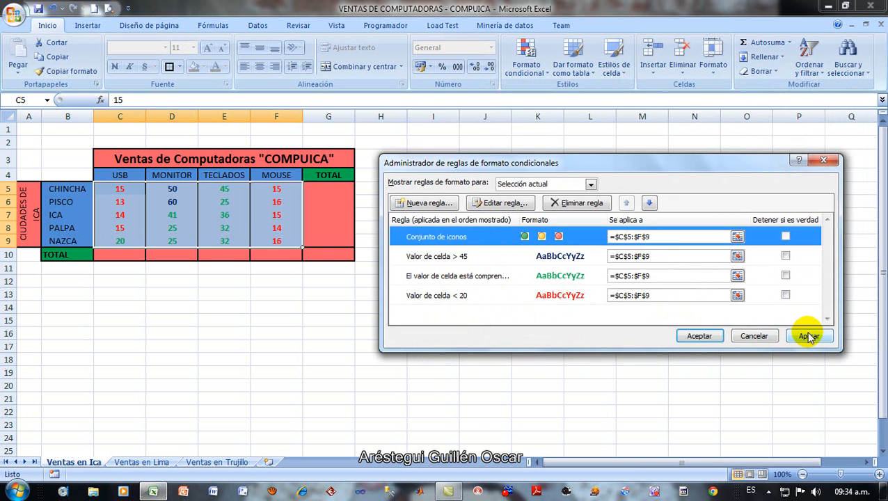
{"action": "left_click", "coordinate": [808, 336]}
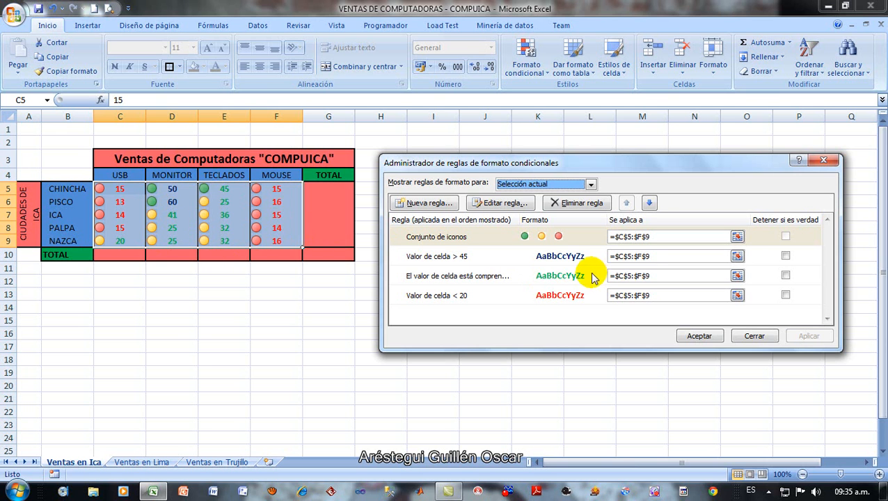
{"action": "left_click", "coordinate": [709, 332]}
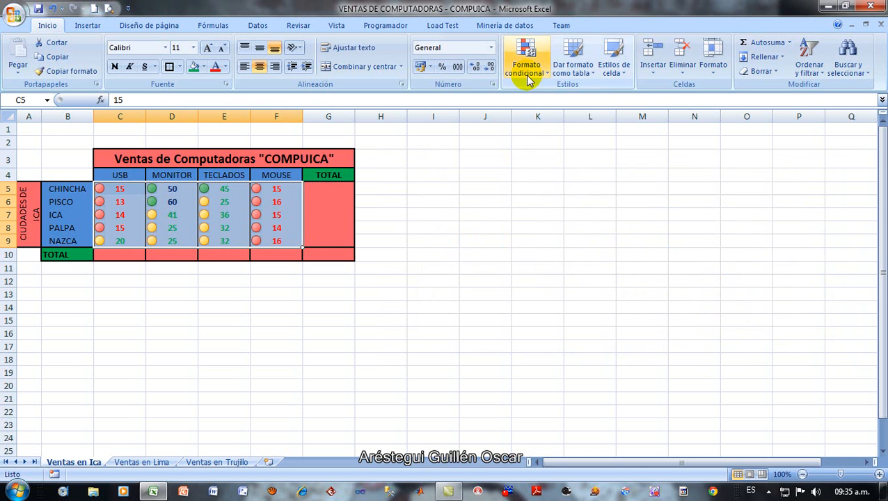
Step: Browse the available table formats and cell styles for the sales table without applying any
{"action": "left_click", "coordinate": [574, 70]}
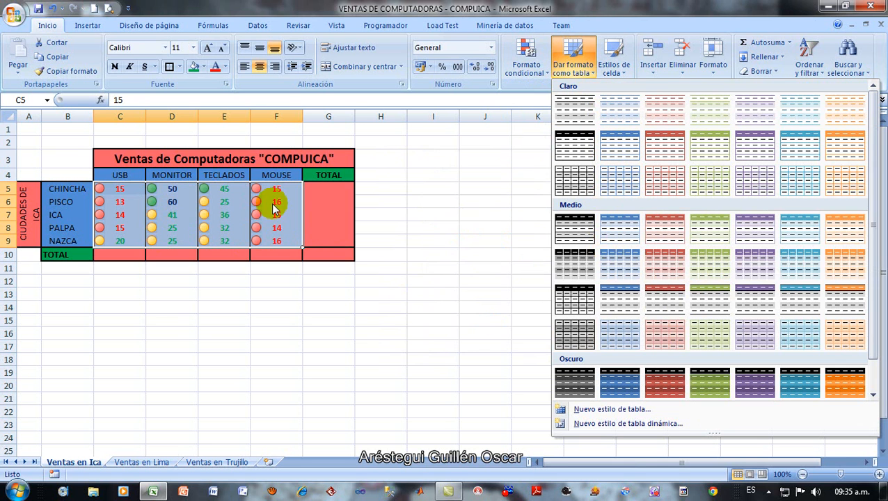
{"action": "left_click", "coordinate": [561, 20]}
{"action": "left_click", "coordinate": [425, 215]}
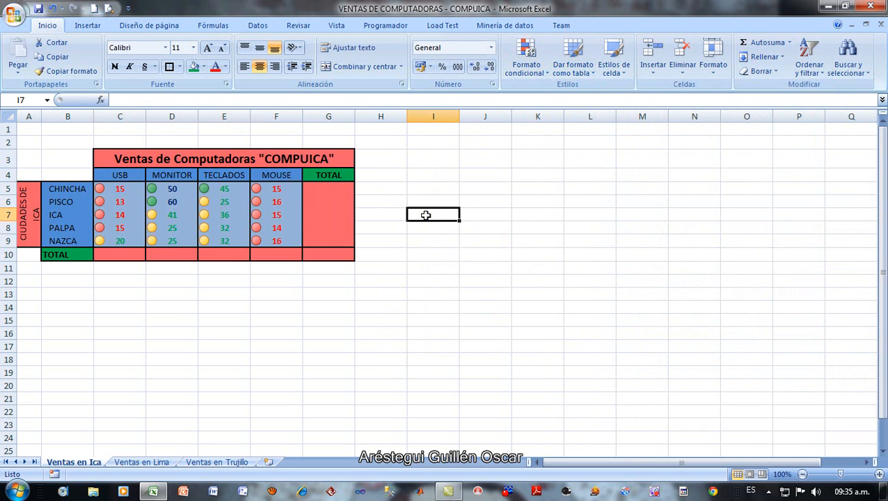
{"action": "left_click_drag", "start_coordinate": [38, 158], "coordinate": [306, 250]}
{"action": "left_click", "coordinate": [603, 75]}
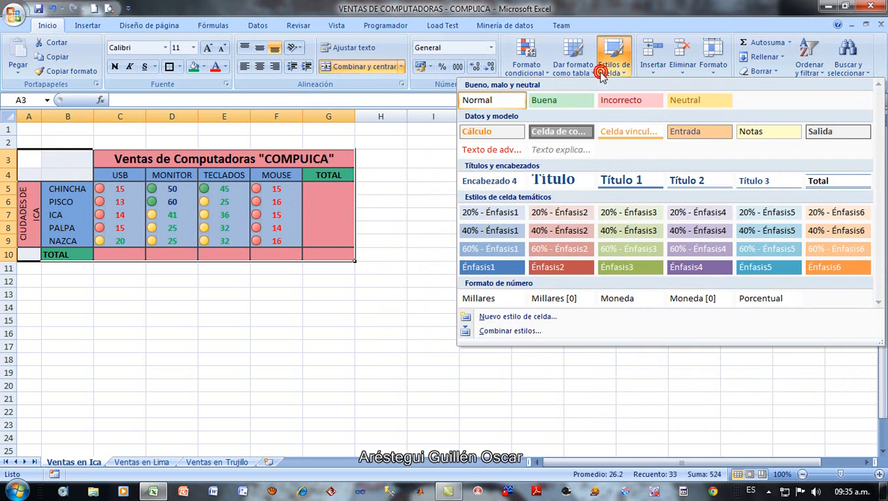
{"action": "left_click", "coordinate": [589, 74]}
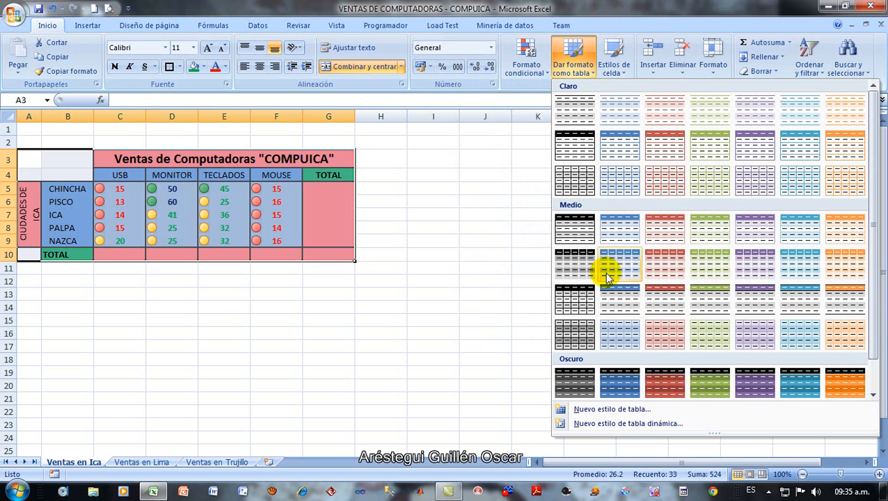
{"action": "left_click", "coordinate": [614, 8]}
{"action": "left_click", "coordinate": [278, 201]}
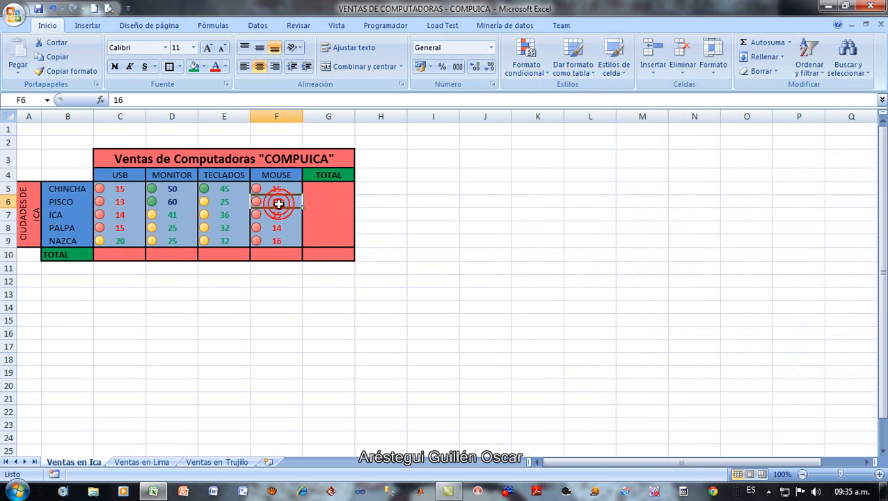
Step: Insert a sheet row at row 13, below the sales table
{"action": "left_click", "coordinate": [331, 256]}
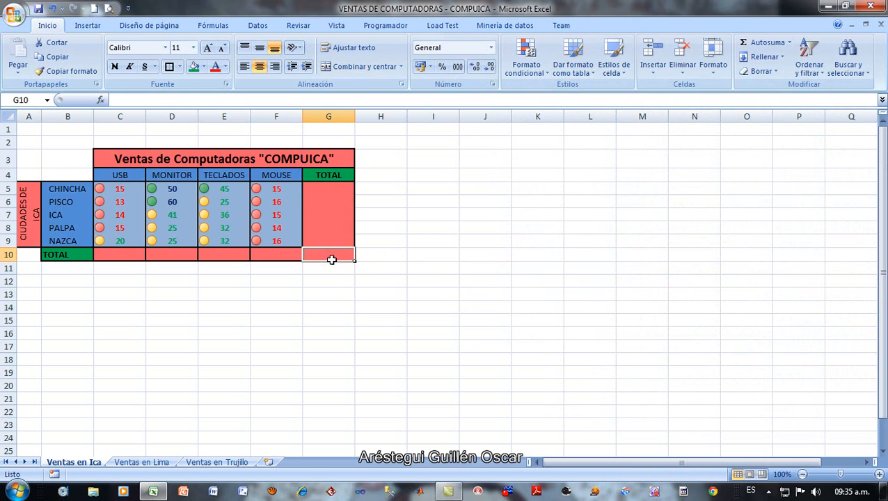
{"action": "left_click", "coordinate": [654, 78]}
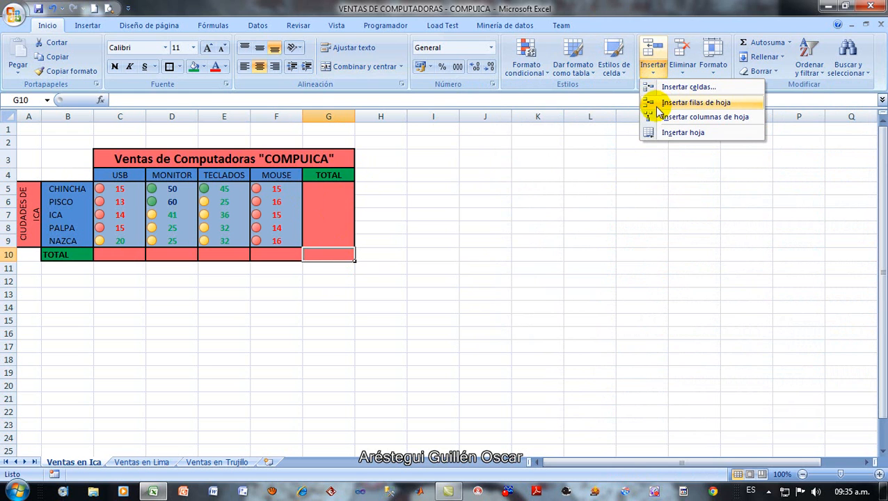
{"action": "left_click", "coordinate": [452, 298]}
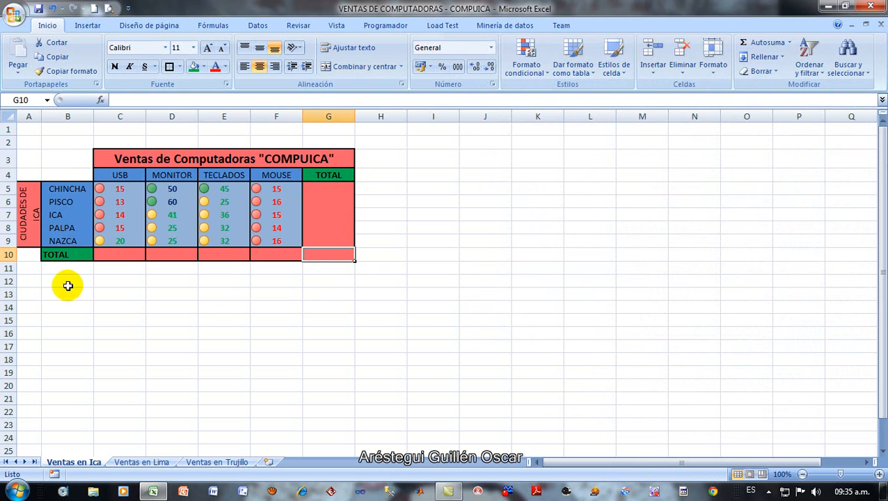
{"action": "left_click", "coordinate": [7, 293]}
{"action": "left_click", "coordinate": [651, 70]}
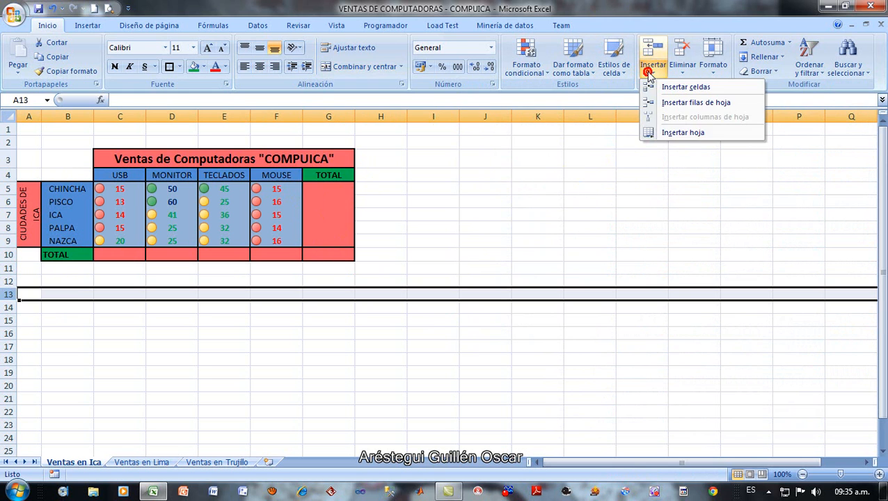
{"action": "left_click", "coordinate": [696, 102]}
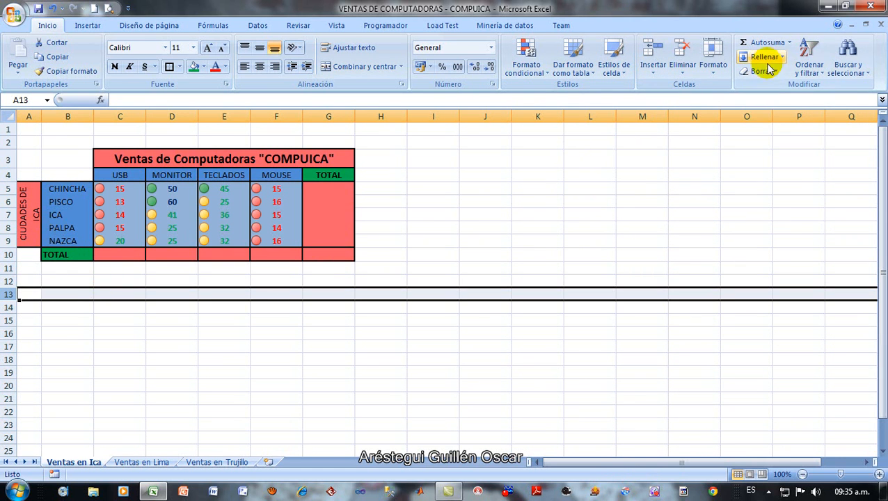
Step: Review the delete and format options for row 13, including its row height setting, keeping the existing height
{"action": "left_click", "coordinate": [682, 70]}
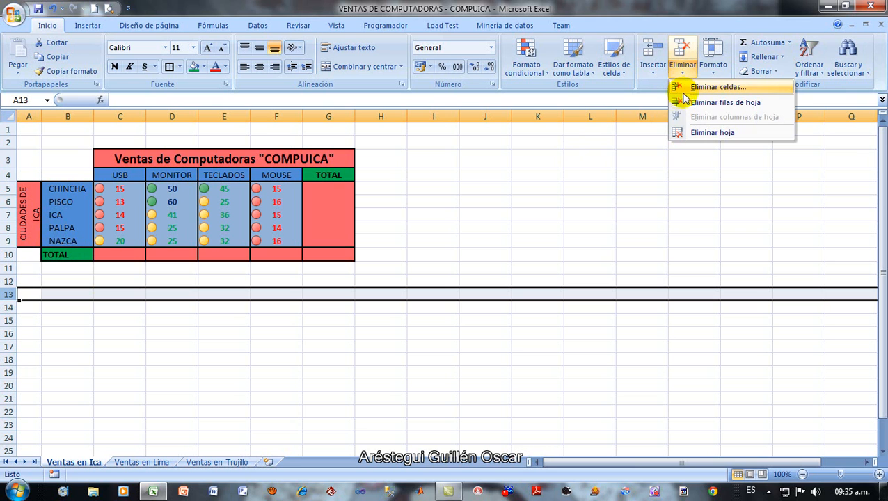
{"action": "left_click", "coordinate": [614, 192]}
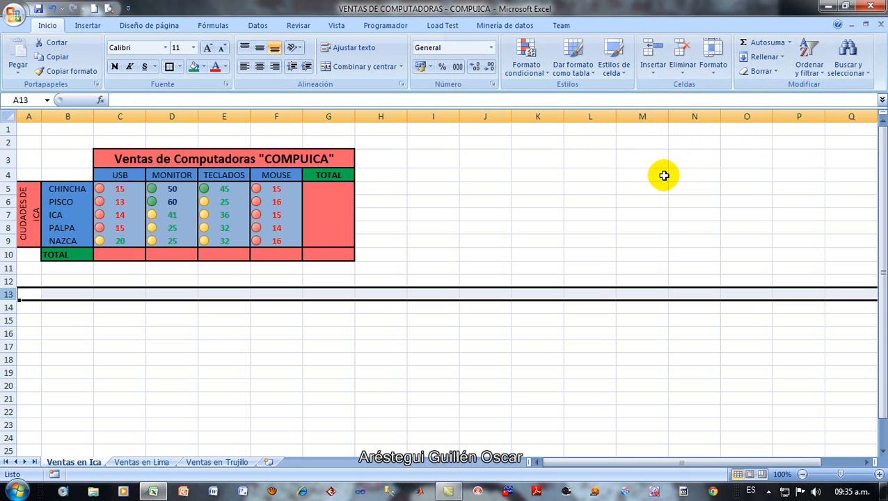
{"action": "left_click", "coordinate": [715, 75]}
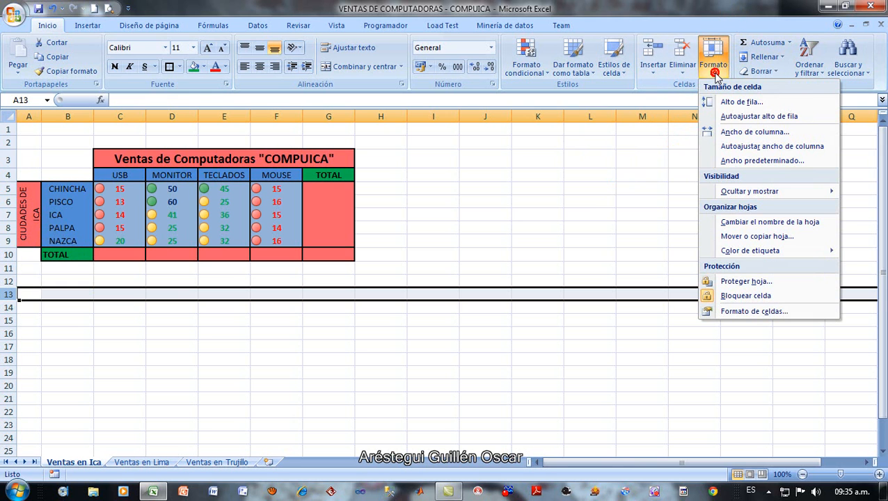
{"action": "left_click", "coordinate": [757, 103]}
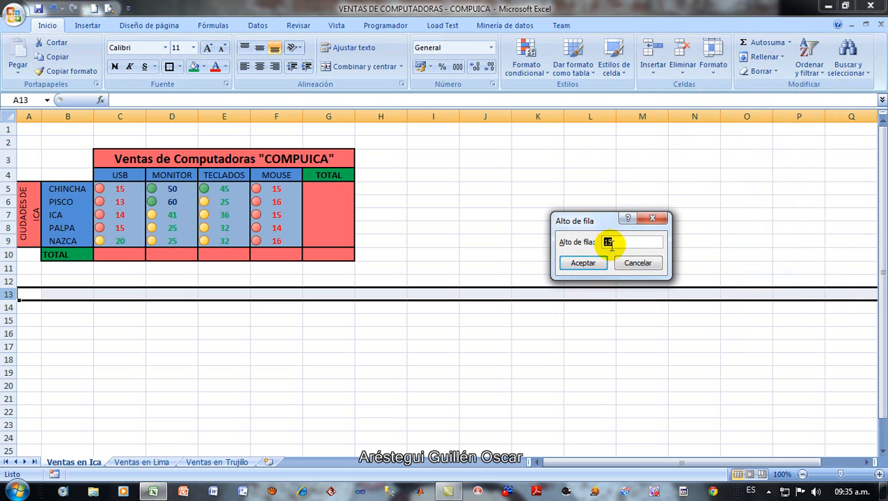
{"action": "left_click", "coordinate": [586, 263]}
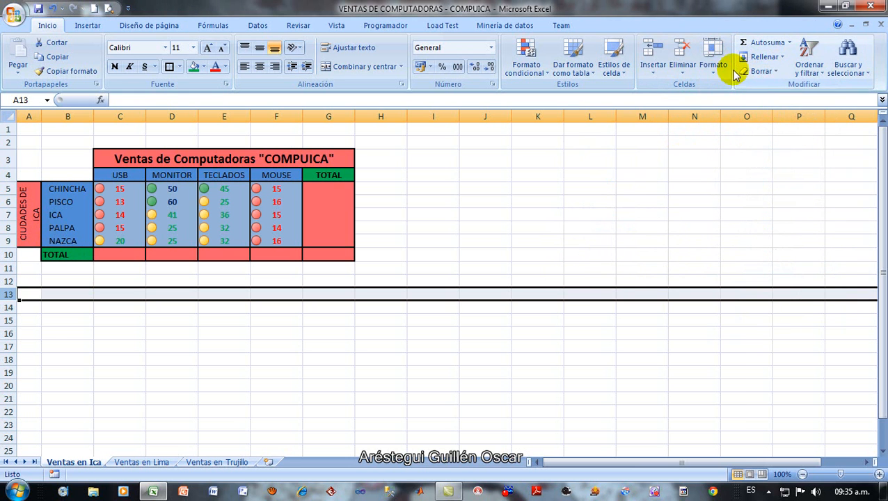
{"action": "left_click", "coordinate": [712, 72]}
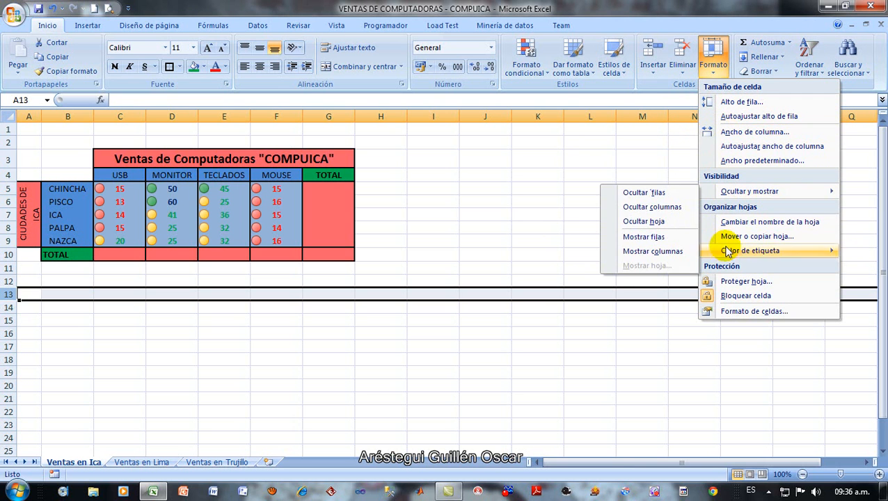
{"action": "left_click", "coordinate": [742, 6]}
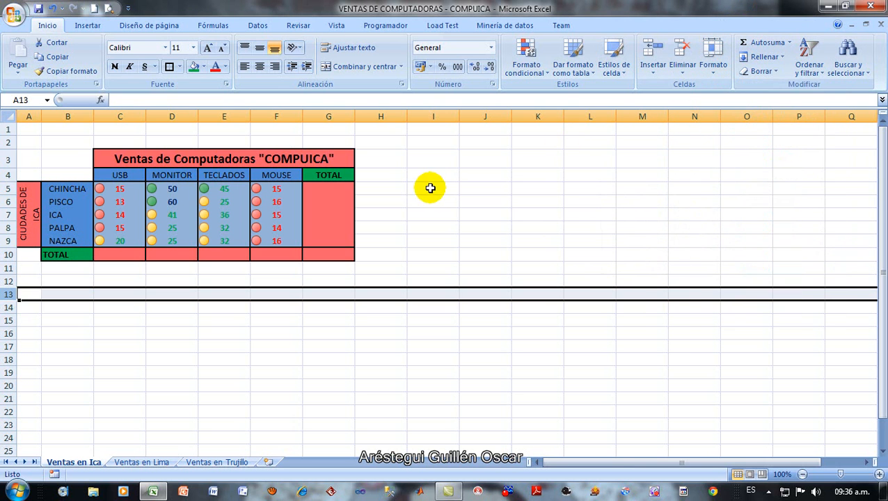
Step: Total the USB sales in cell C10 with Autosuma over the range C5:C9
{"action": "left_click", "coordinate": [124, 258]}
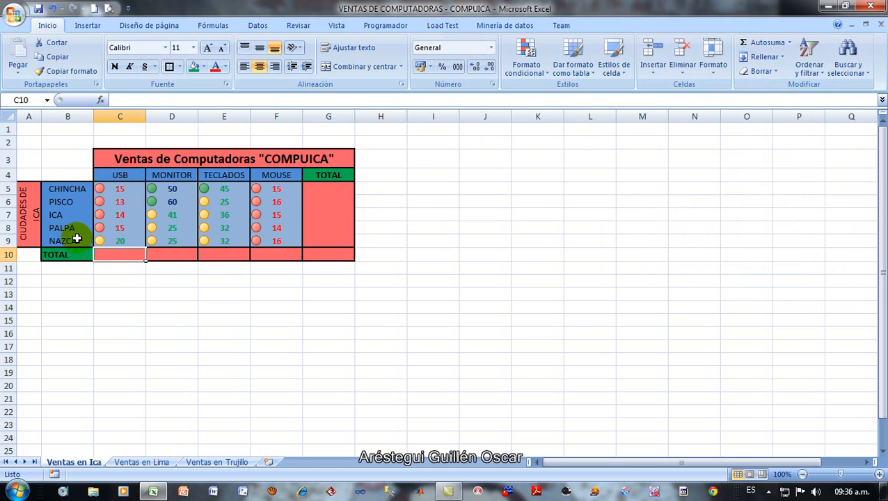
{"action": "left_click", "coordinate": [767, 43]}
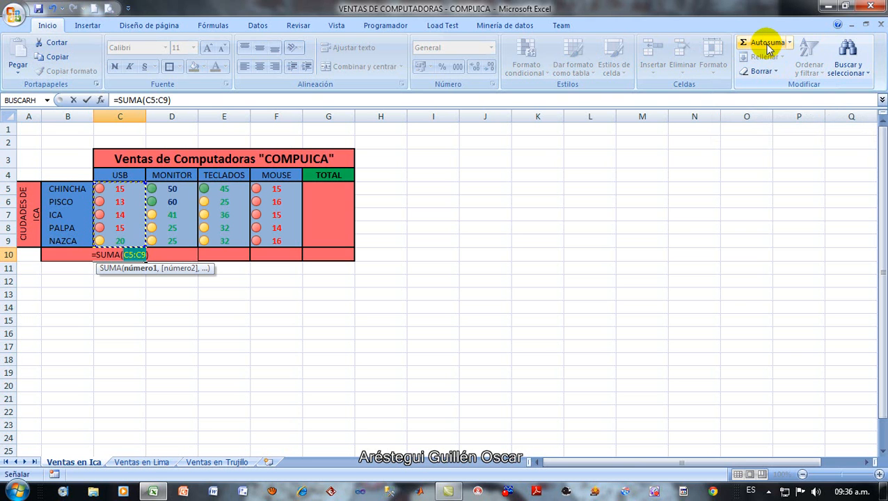
{"action": "key", "text": "Return"}
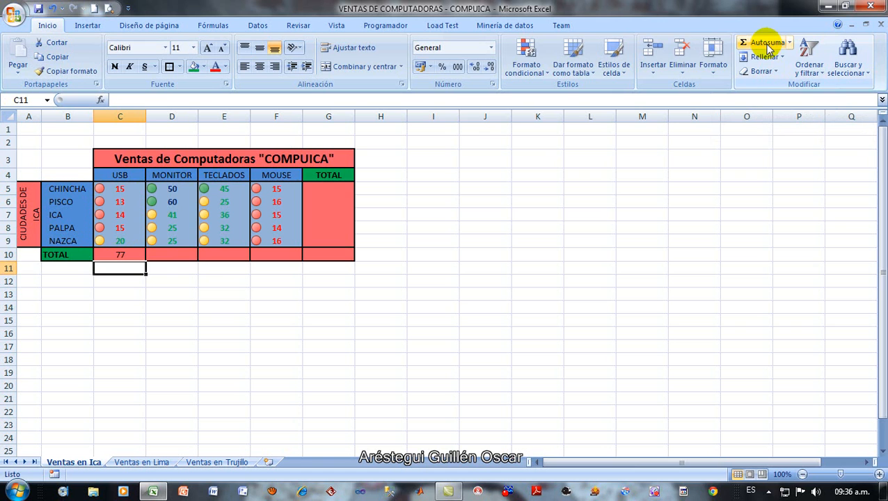
Step: Try copying the USB total formula from C10 across to F10, and undo the fill
{"action": "left_click", "coordinate": [121, 255]}
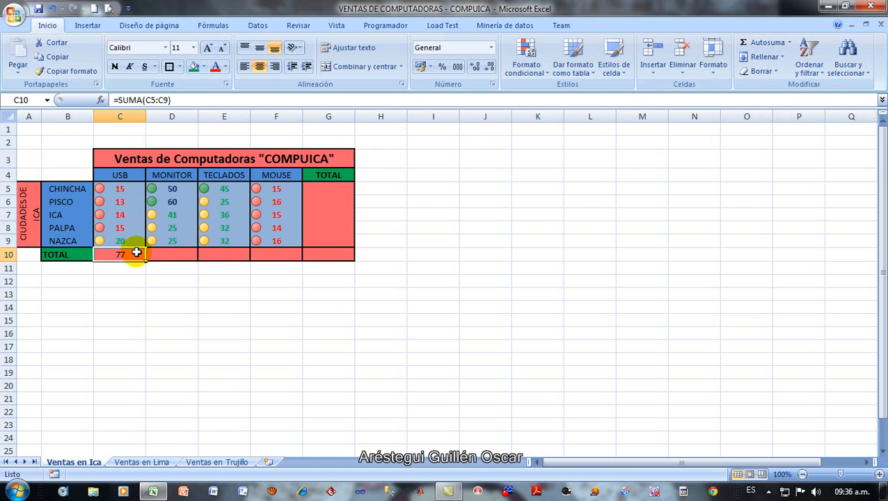
{"action": "left_click_drag", "start_coordinate": [146, 260], "coordinate": [301, 263]}
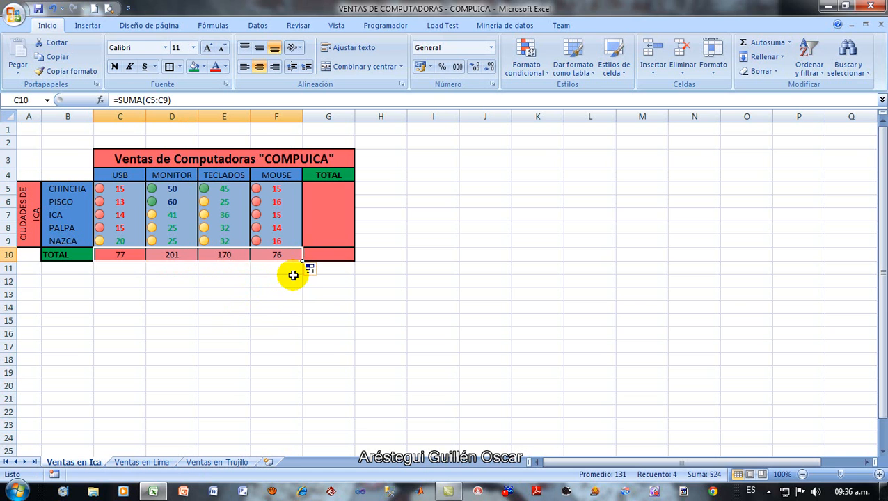
{"action": "key", "text": "ctrl+z"}
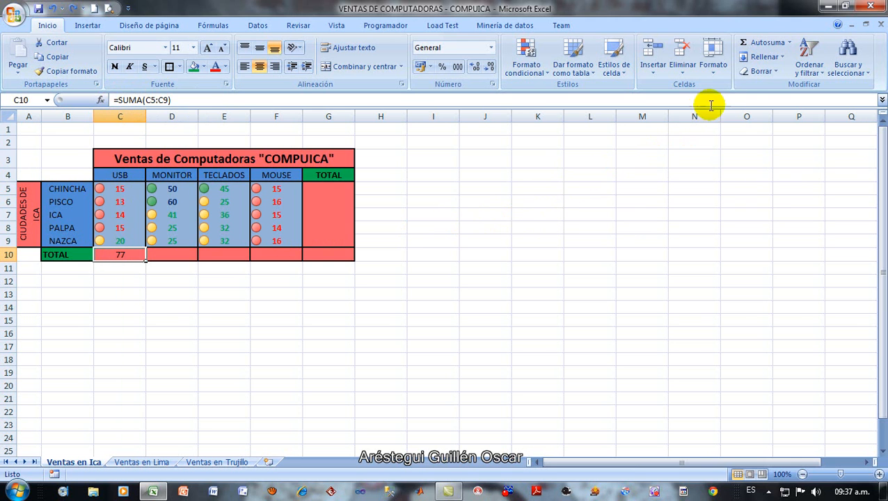
Step: Try the Promedio function over C5:C9 in cell C10, open its function arguments, and cancel the formula
{"action": "left_click", "coordinate": [791, 43]}
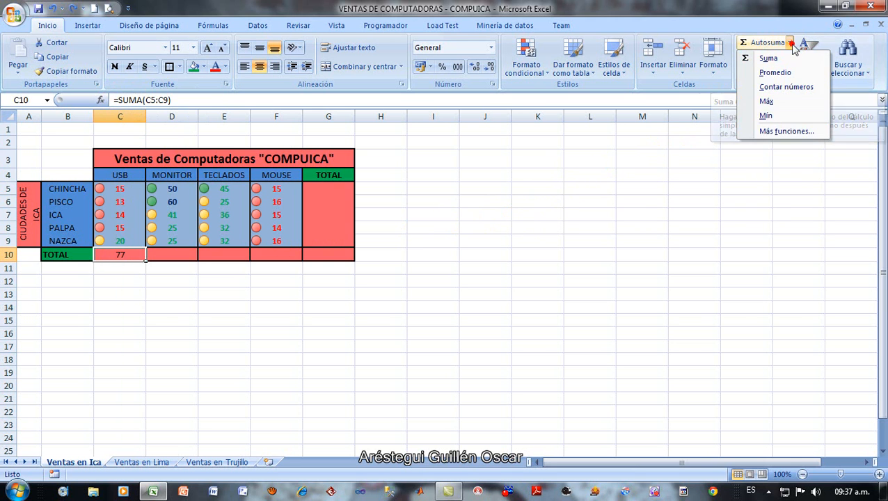
{"action": "left_click", "coordinate": [790, 73]}
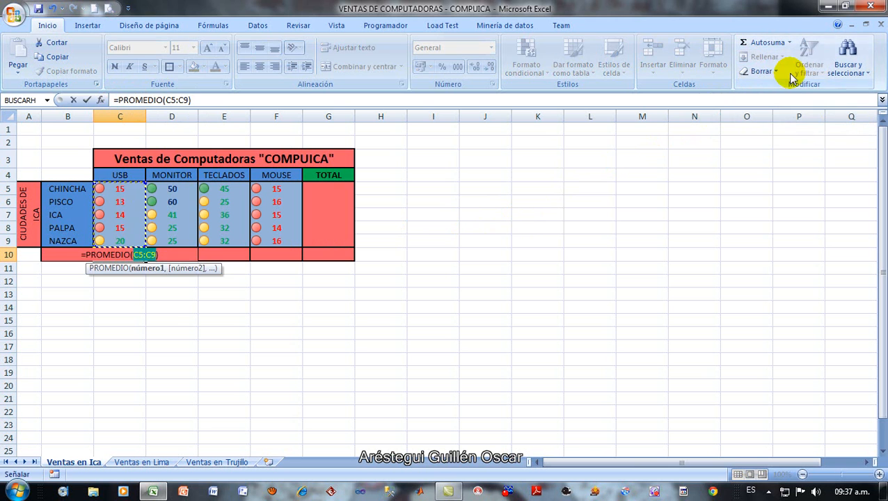
{"action": "left_click", "coordinate": [790, 43]}
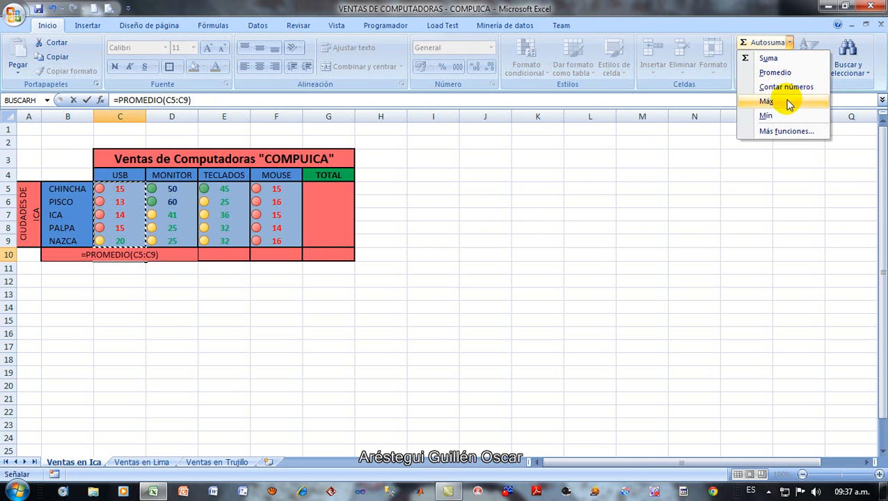
{"action": "left_click", "coordinate": [785, 132]}
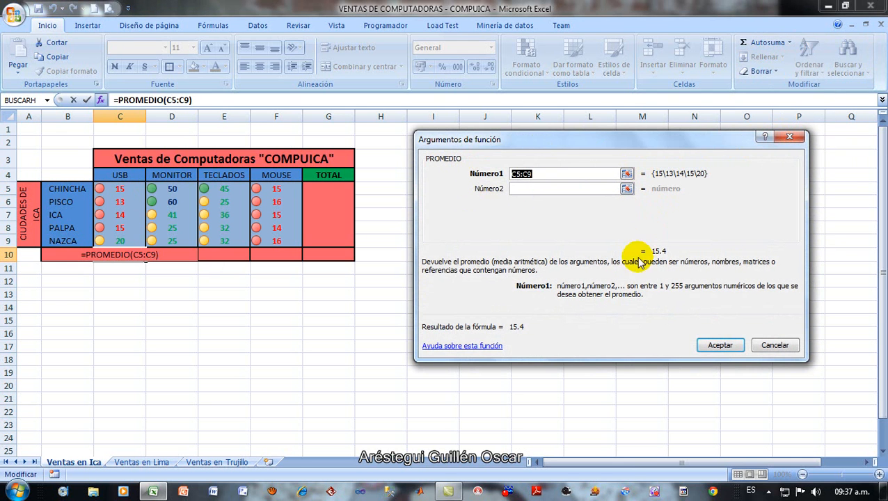
{"action": "left_click", "coordinate": [788, 138]}
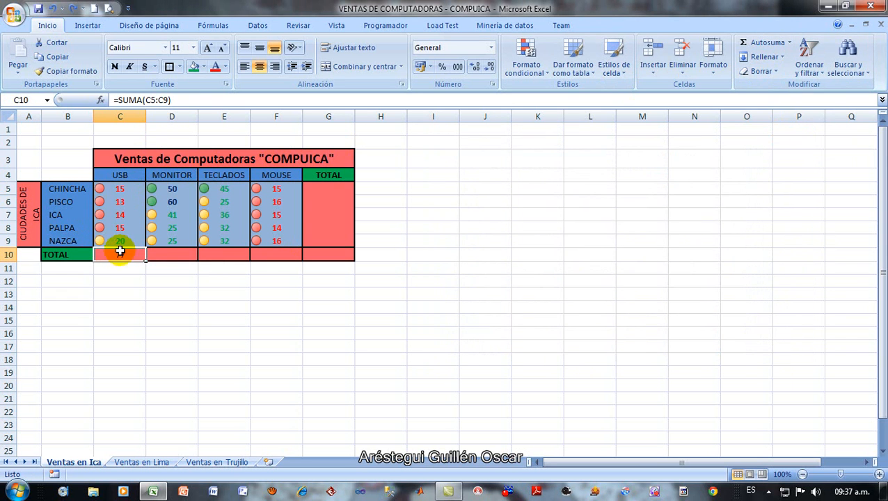
Step: Apply Autosuma to the USB sales range C5:C9 and copy the total formula from C10 across to F10
{"action": "left_click_drag", "start_coordinate": [127, 189], "coordinate": [124, 236]}
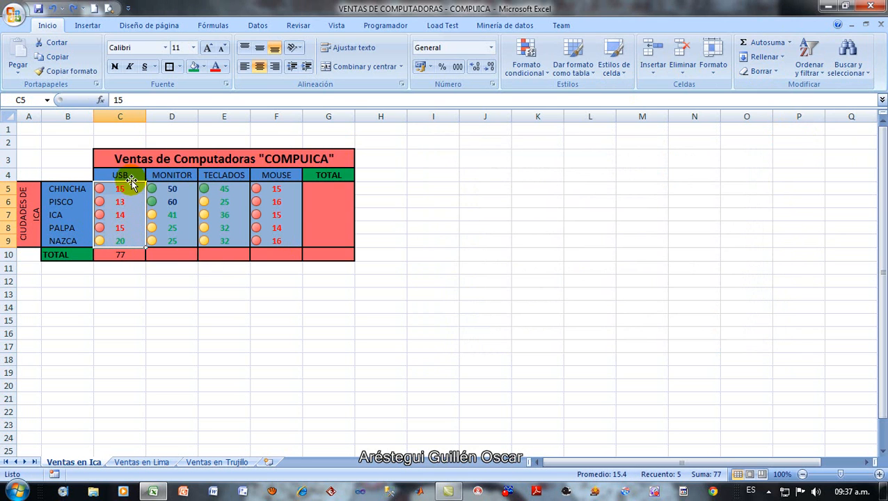
{"action": "left_click", "coordinate": [768, 42]}
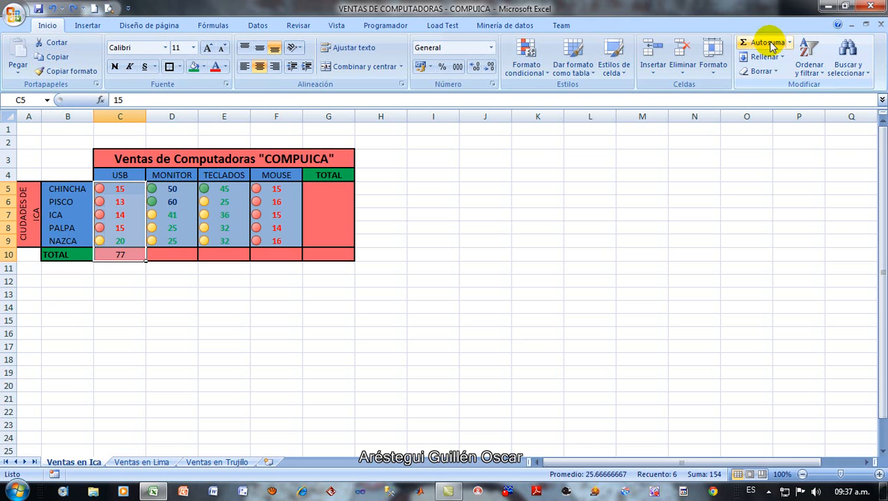
{"action": "left_click", "coordinate": [125, 254]}
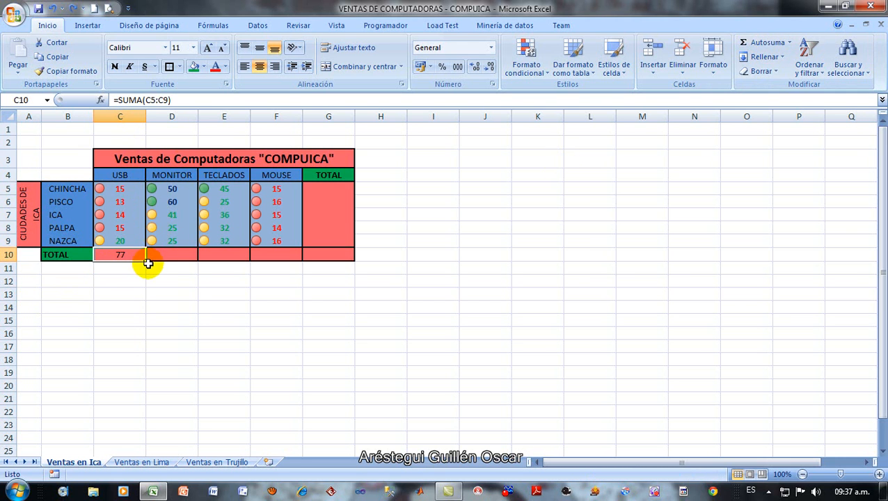
{"action": "left_click_drag", "start_coordinate": [147, 261], "coordinate": [303, 259]}
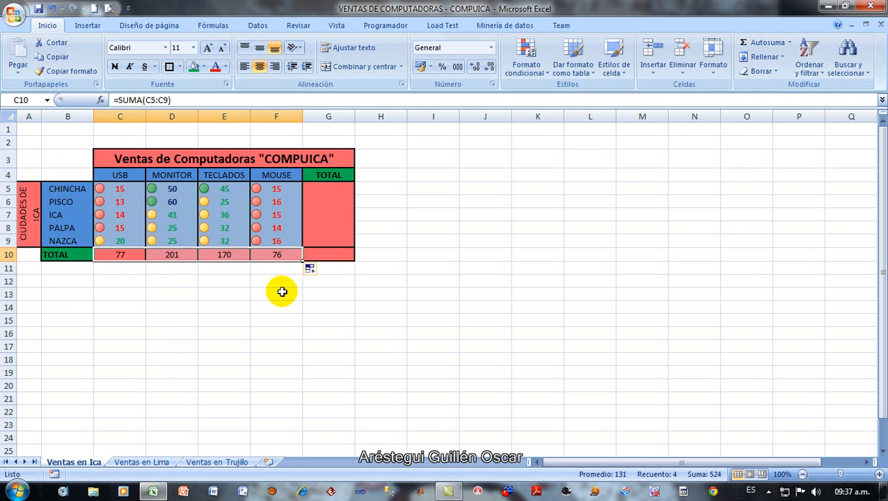
Step: Check the SUMA formulas in the product total cells C10 through F10
{"action": "left_click", "coordinate": [283, 256]}
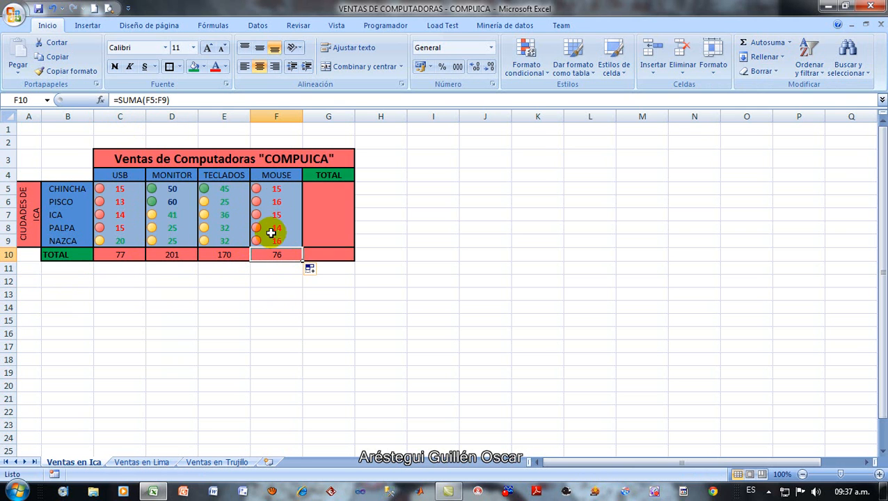
{"action": "left_click", "coordinate": [230, 254]}
{"action": "left_click", "coordinate": [185, 255]}
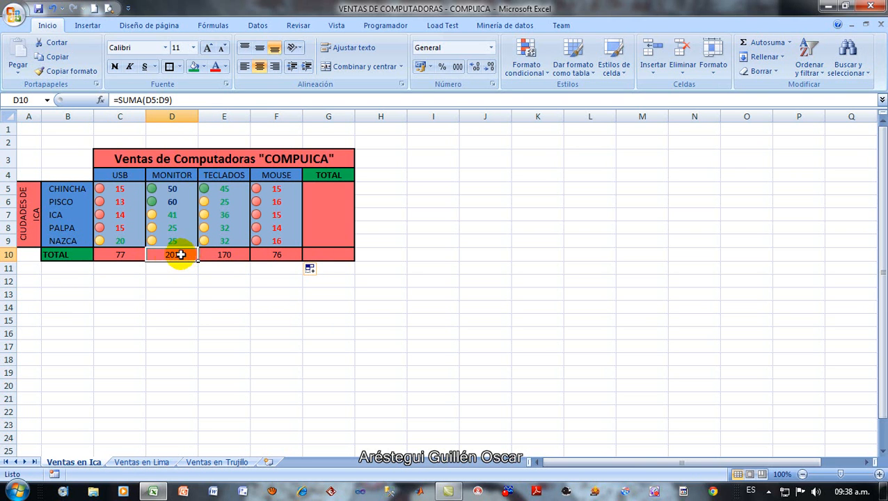
{"action": "left_click", "coordinate": [132, 256]}
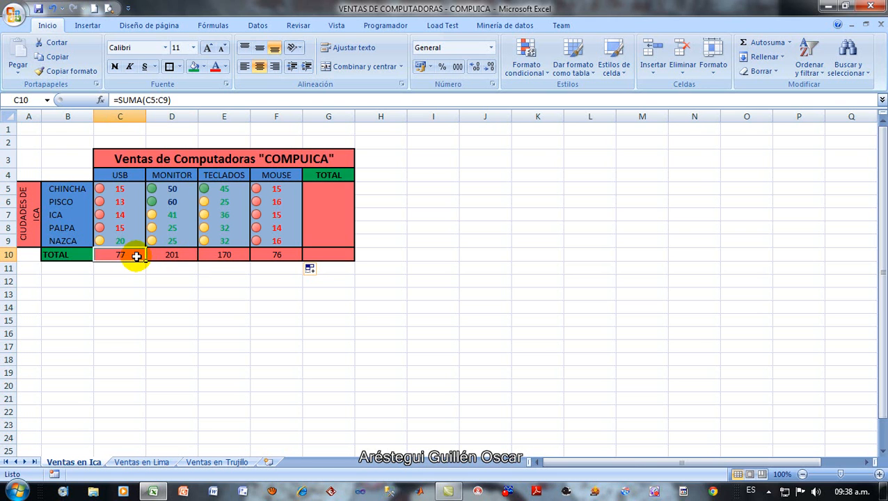
{"action": "left_click", "coordinate": [173, 254]}
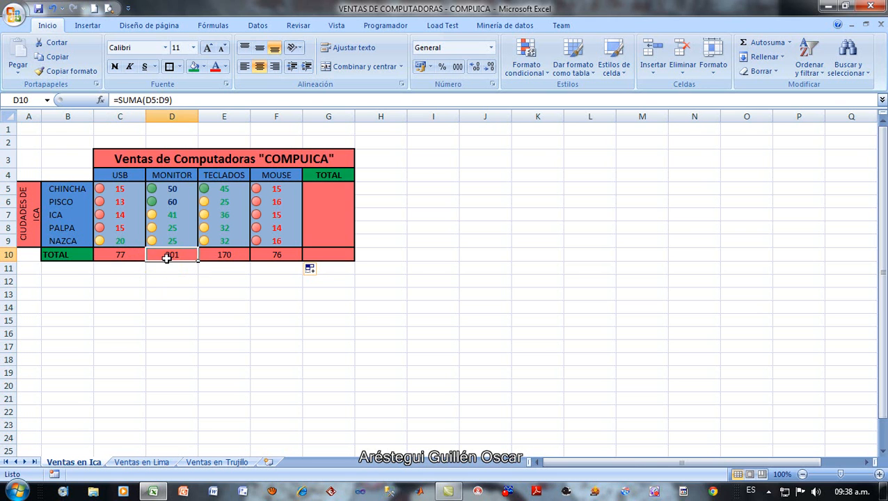
{"action": "left_click", "coordinate": [211, 255]}
{"action": "left_click", "coordinate": [274, 254]}
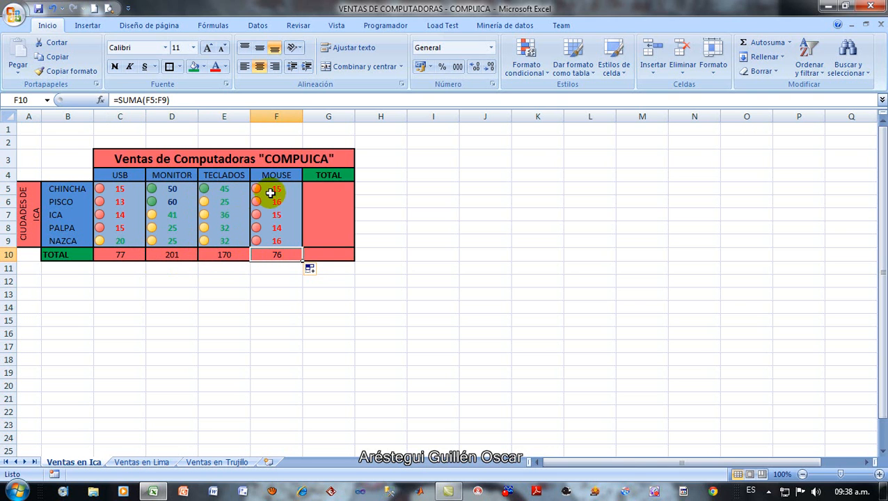
Step: Total the CHINCHA sales in G5 with Autosuma over C5:F5 and copy the formula down to G10
{"action": "left_click", "coordinate": [328, 189]}
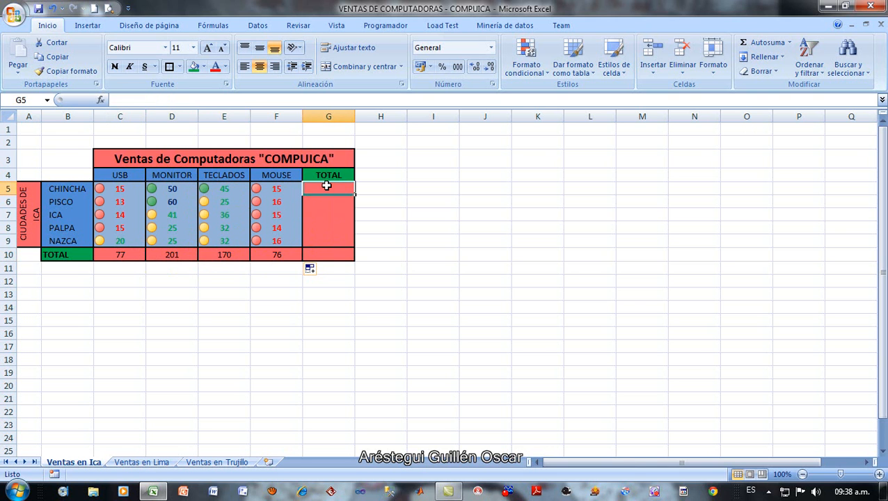
{"action": "left_click", "coordinate": [759, 44]}
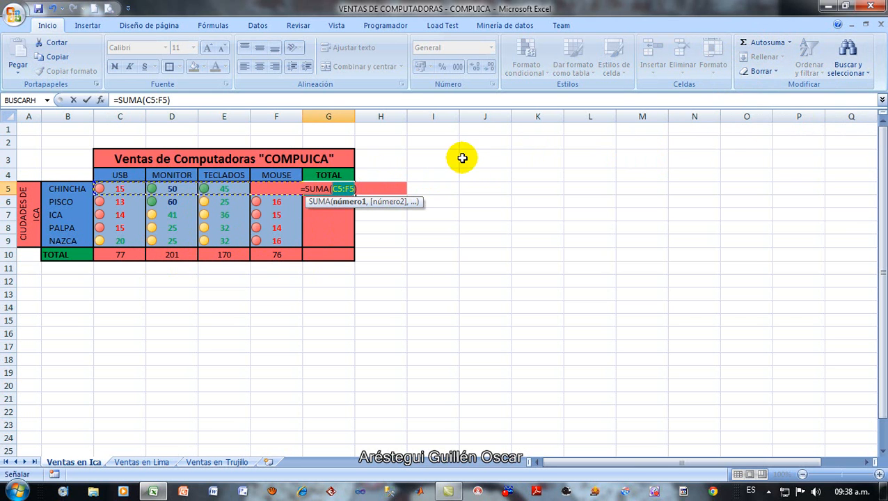
{"action": "key", "text": "Return"}
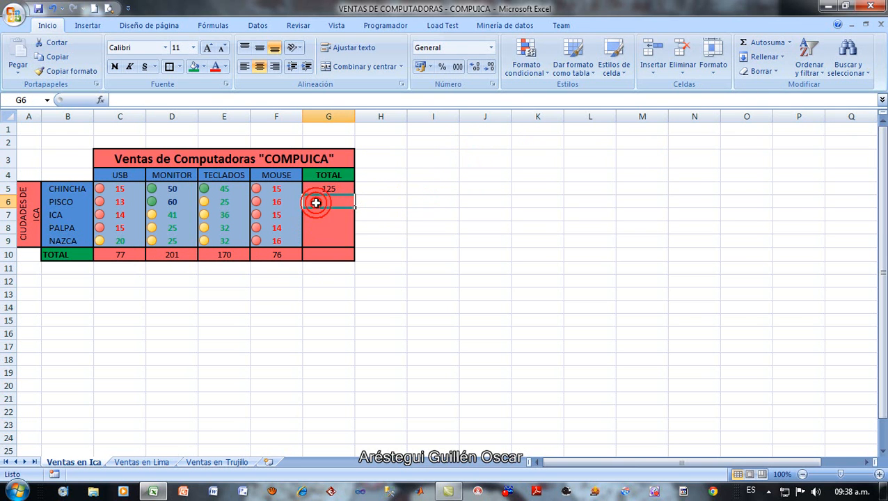
{"action": "left_click", "coordinate": [348, 190]}
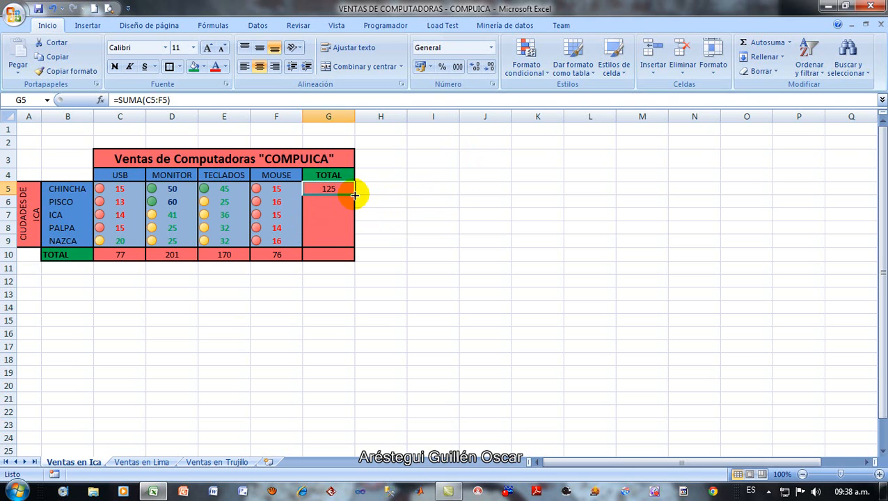
{"action": "double_click", "coordinate": [354, 195]}
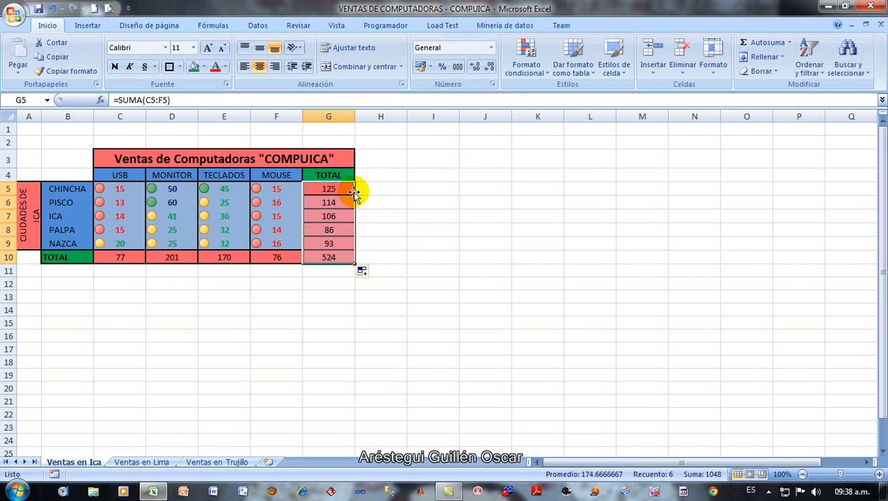
{"action": "left_click", "coordinate": [330, 256]}
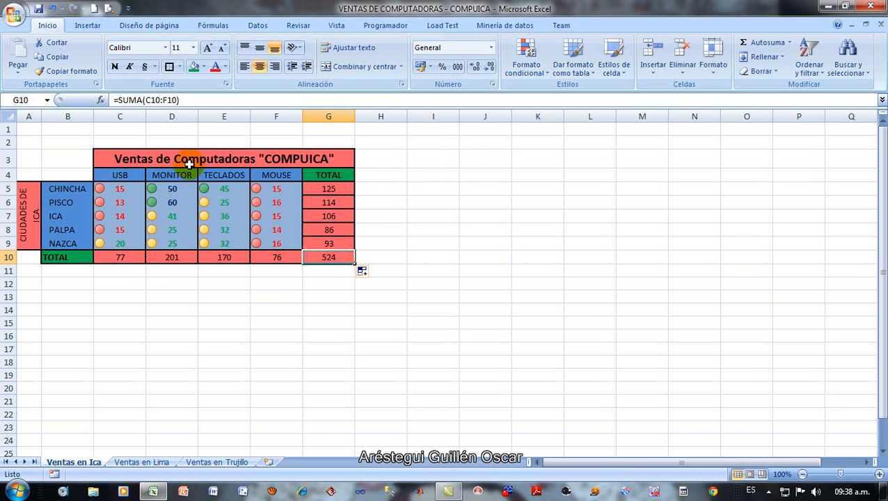
{"action": "left_click", "coordinate": [489, 257]}
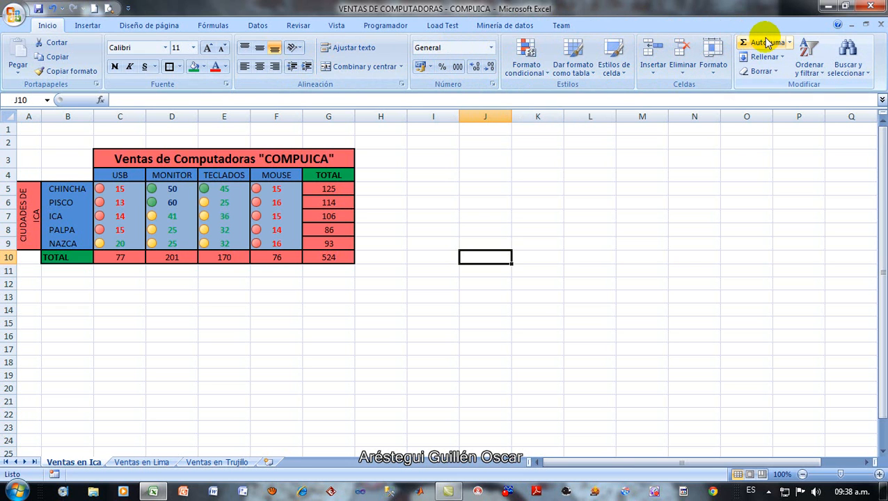
{"action": "left_click", "coordinate": [779, 60]}
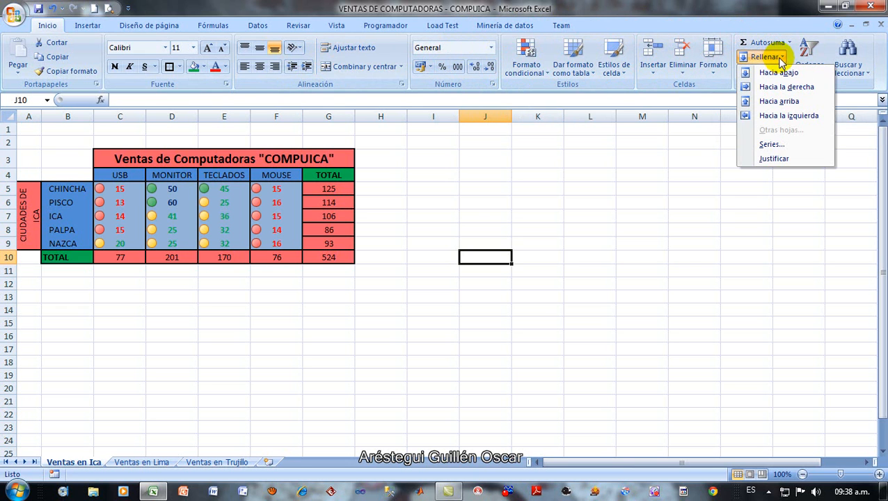
{"action": "left_click", "coordinate": [778, 19]}
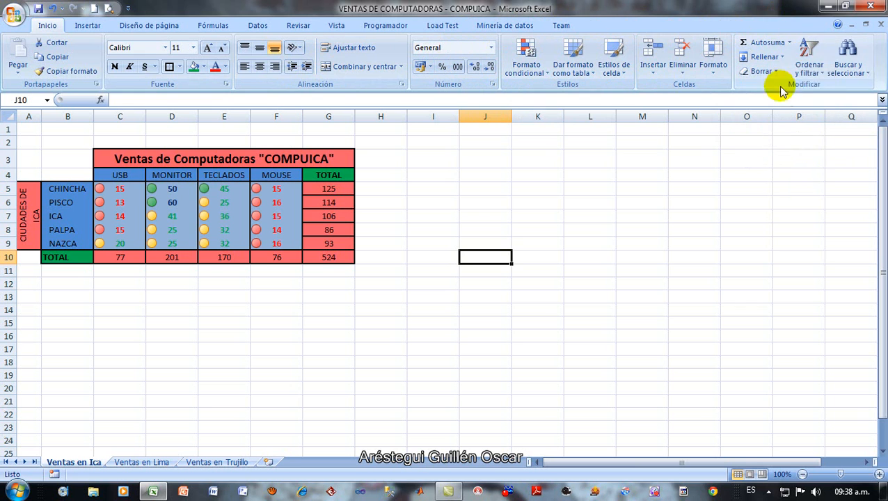